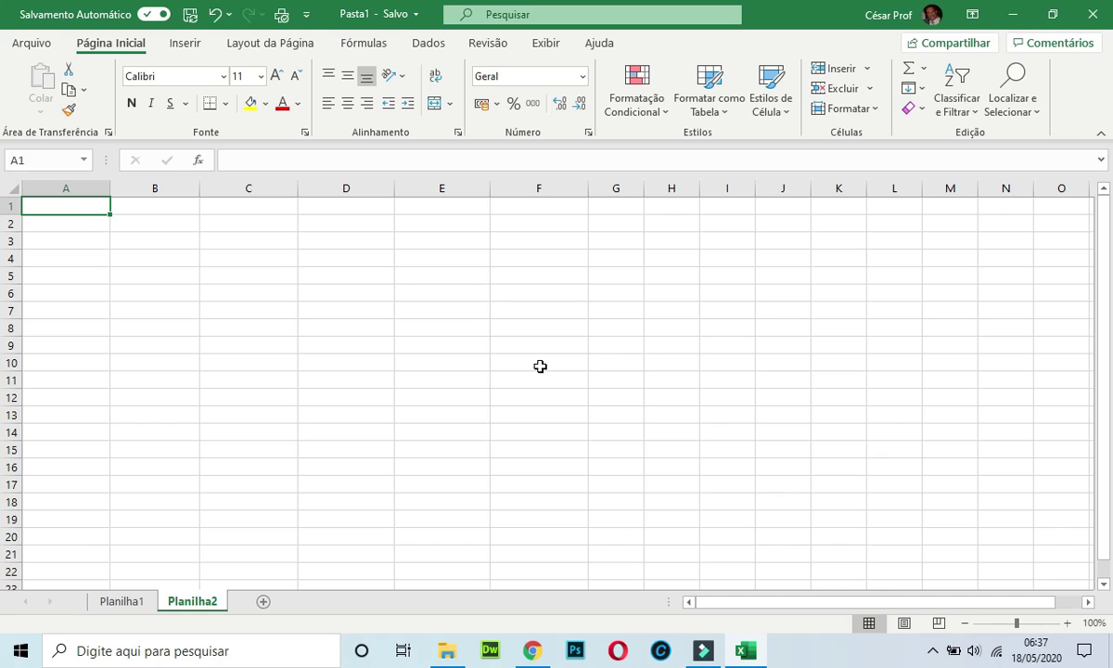
Enter the column headers NOME, TRAB and TESTE in cells A1 to C1 of Planilha2.
{"action": "type", "text": "no"}
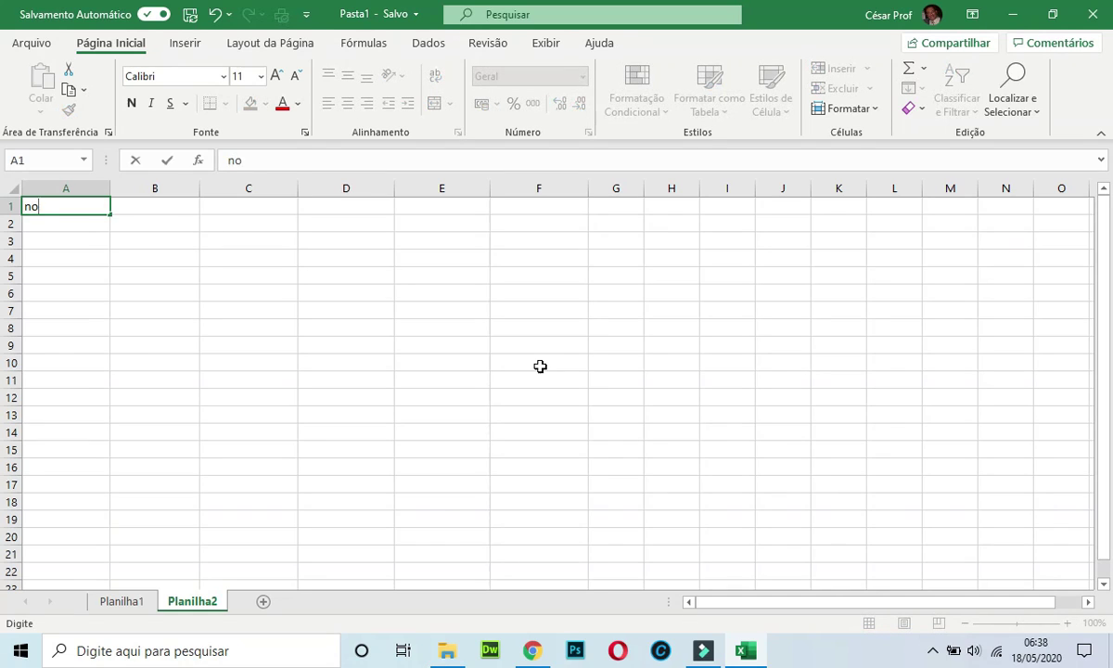
{"action": "type", "text": "me"}
{"action": "key", "text": "BackSpace"}
{"action": "key", "text": "BackSpace"}
{"action": "key", "text": "BackSpace"}
{"action": "type", "text": "NOME"}
{"action": "key", "text": "Tab"}
{"action": "type", "text": "TR"}
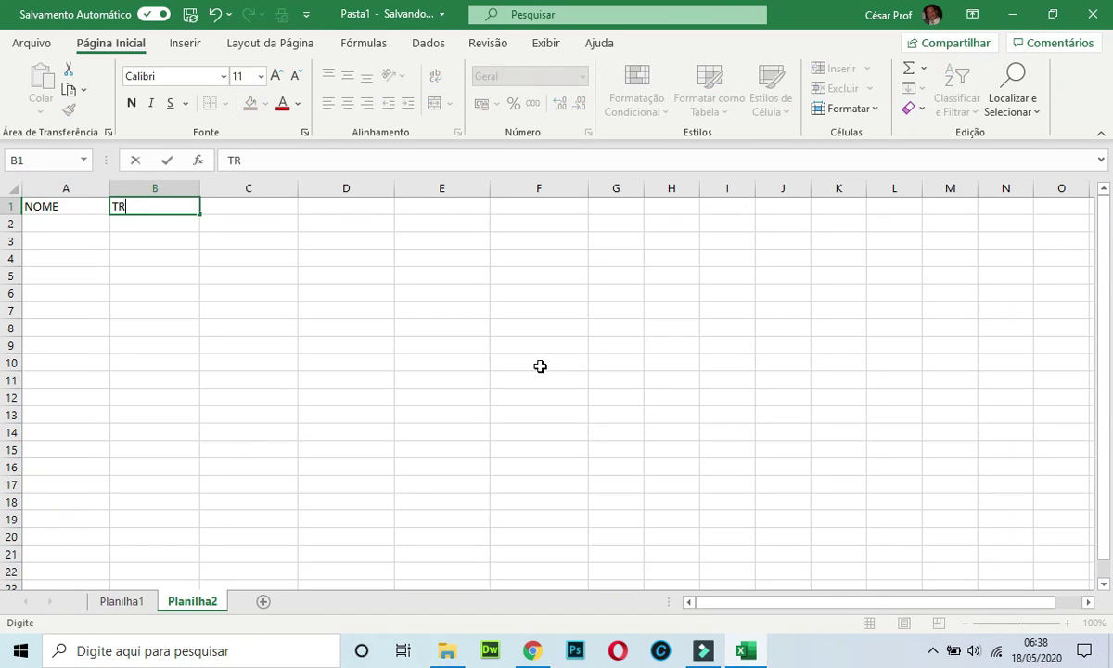
{"action": "type", "text": "AB"}
{"action": "key", "text": "Tab"}
{"action": "type", "text": "TES"}
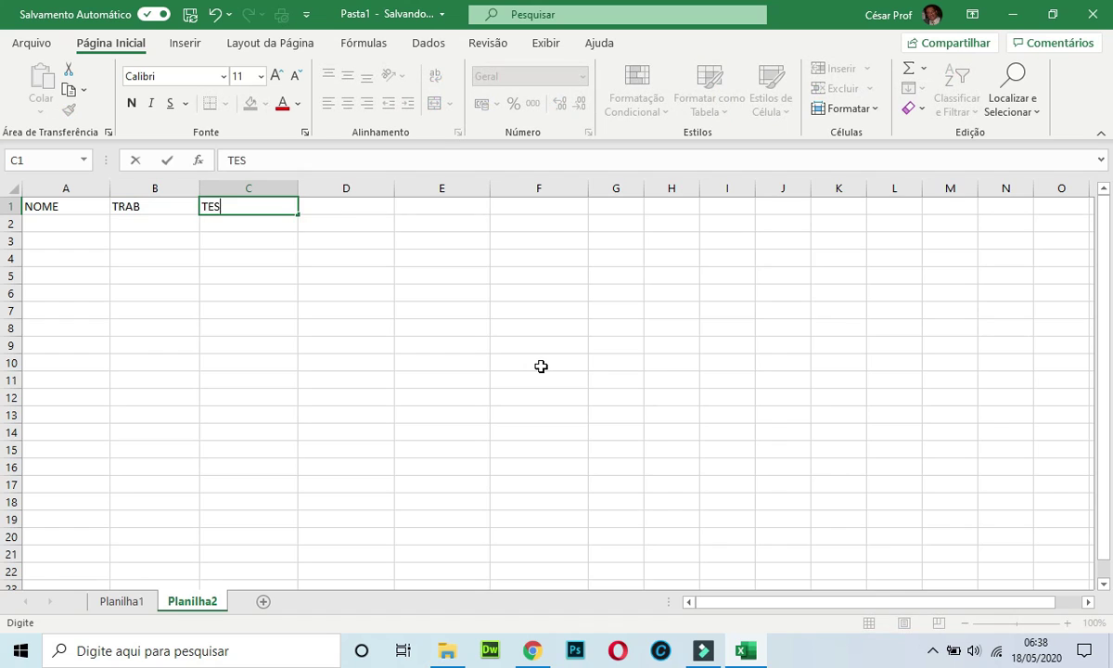
{"action": "key", "text": "Tab"}
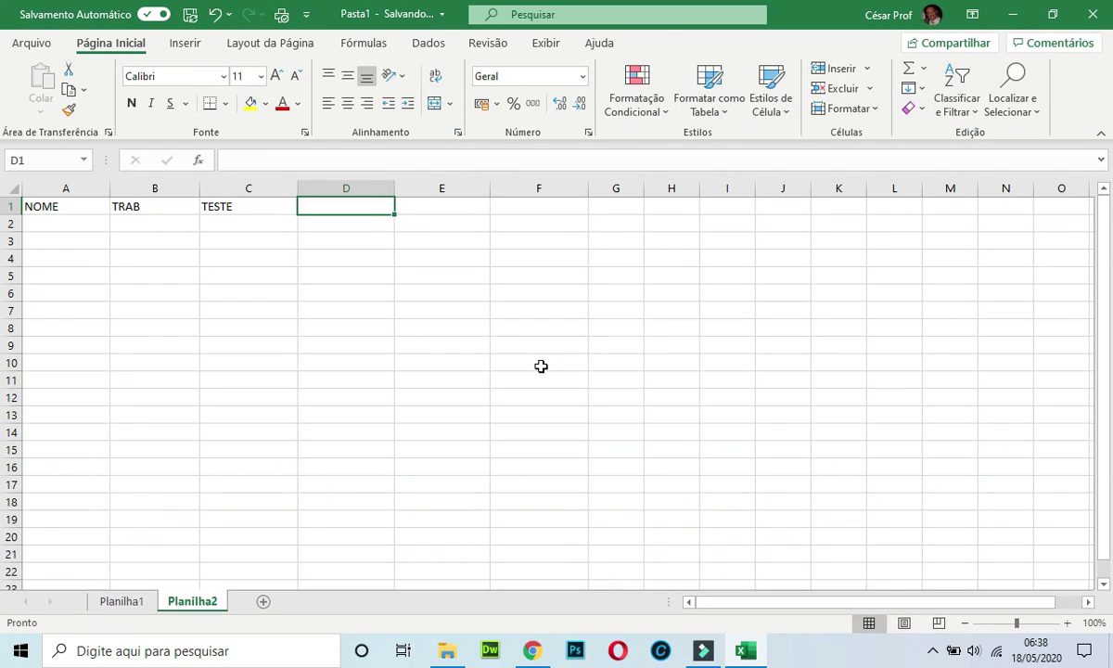
Add the column headers PROVA, SOMA and MÉDIA in cells D1 to F1.
{"action": "type", "text": "PROVA"}
{"action": "key", "text": "Tab"}
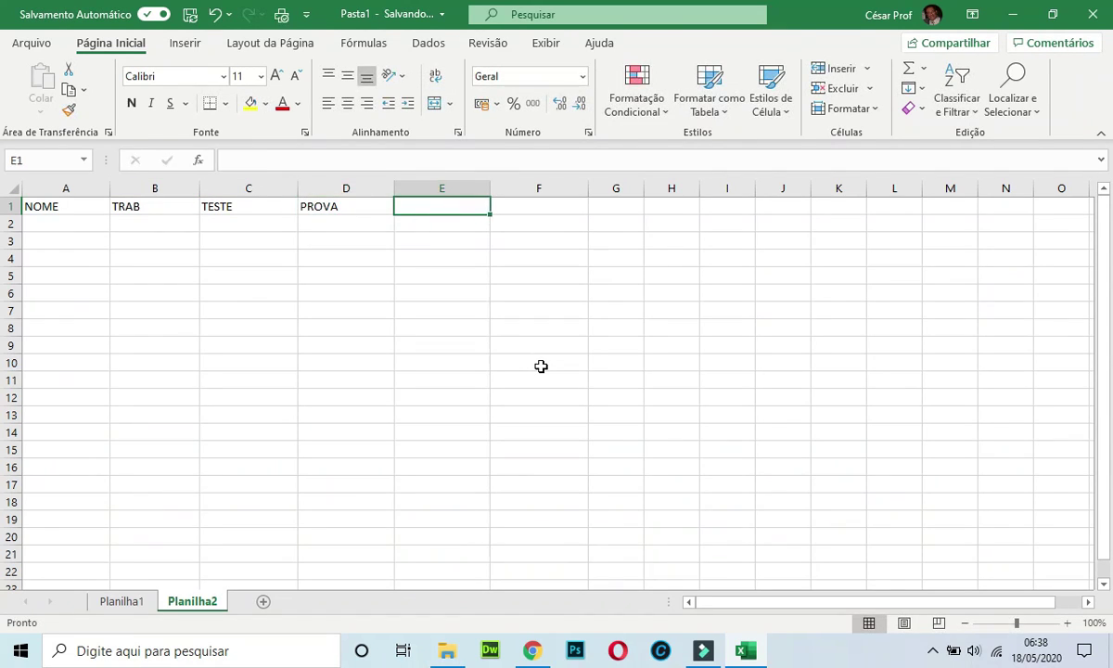
{"action": "type", "text": "SOMA"}
{"action": "key", "text": "Tab"}
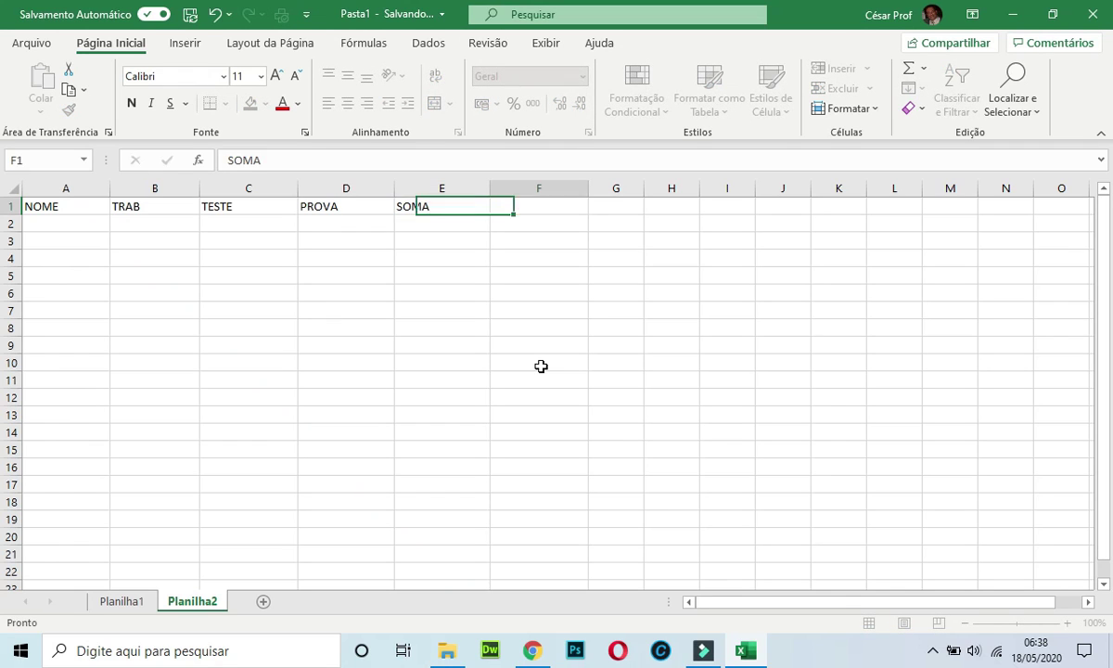
{"action": "type", "text": "M"}
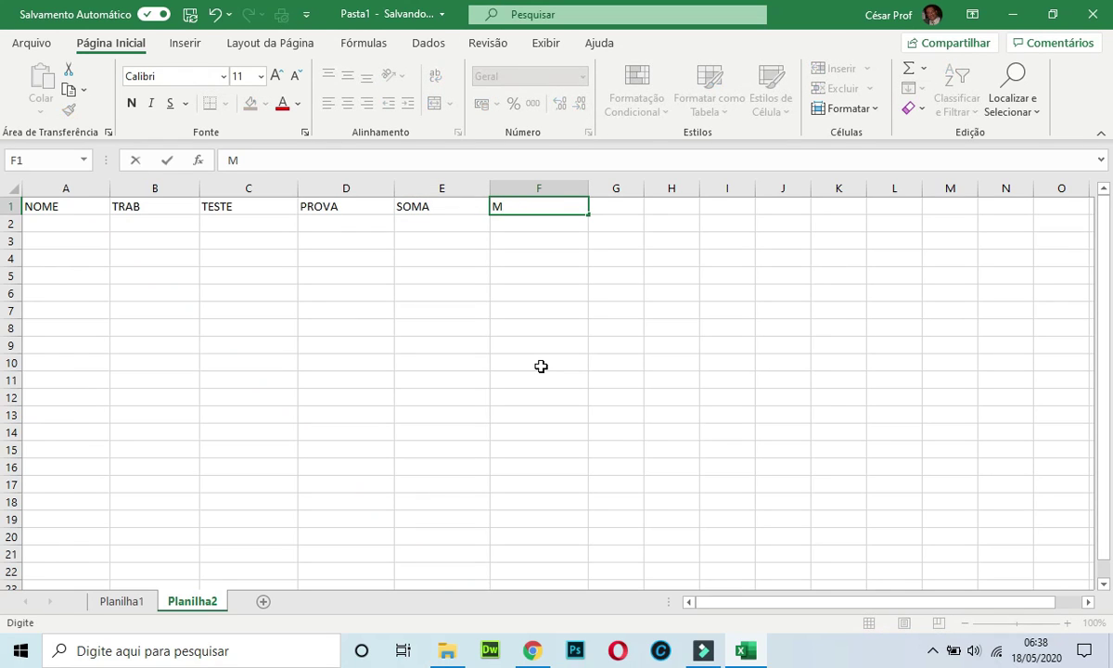
{"action": "type", "text": "ÉDIA"}
{"action": "key", "text": "Tab"}
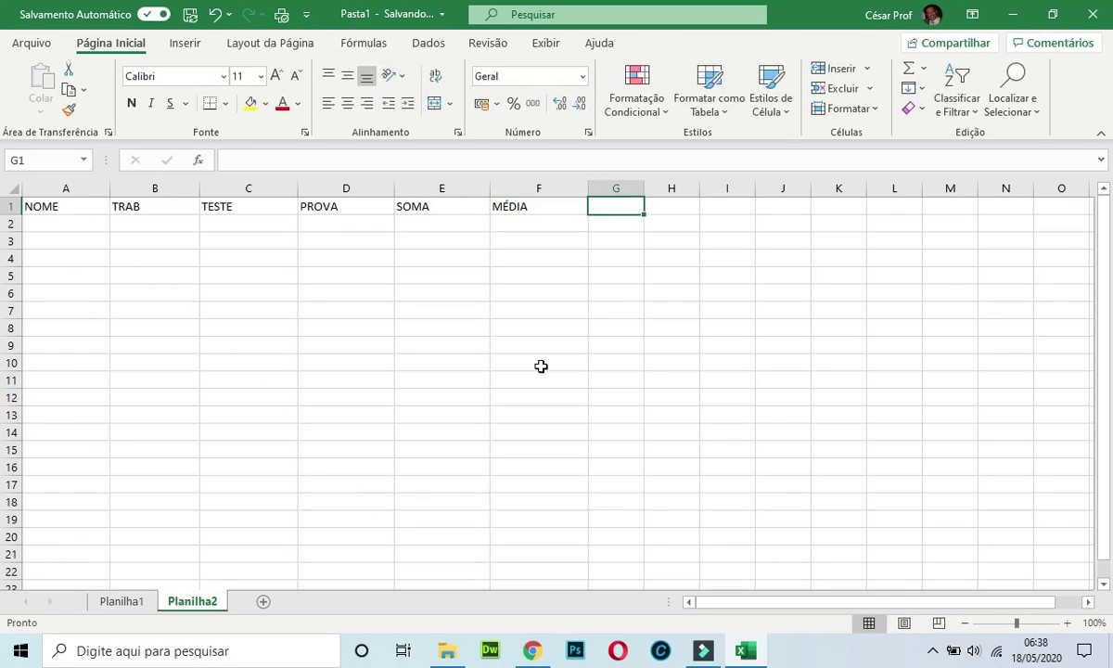
Enter the header RESULTADO in G1 and widen column G to roughly four times its width.
{"action": "type", "text": "RESUL"}
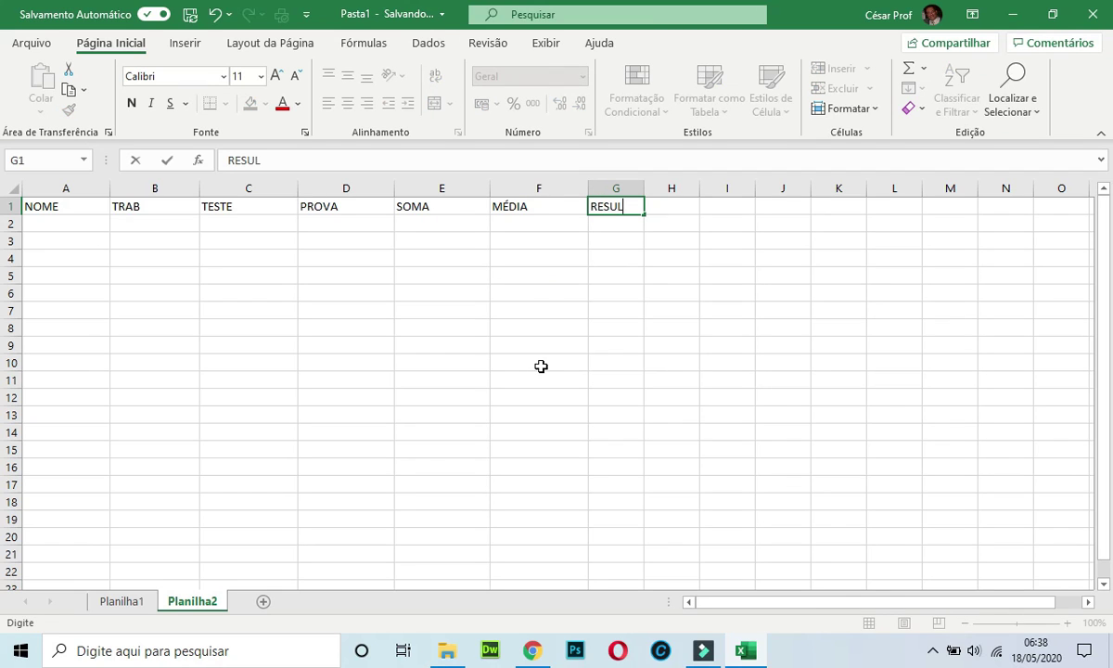
{"action": "type", "text": "TADO"}
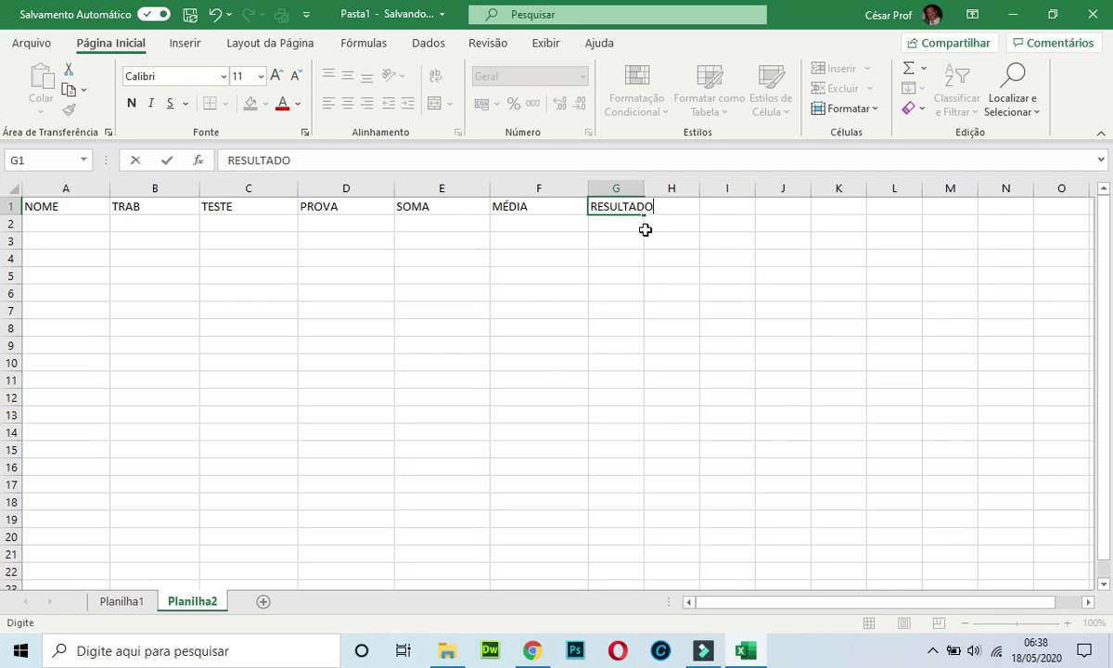
{"action": "left_click", "coordinate": [690, 291]}
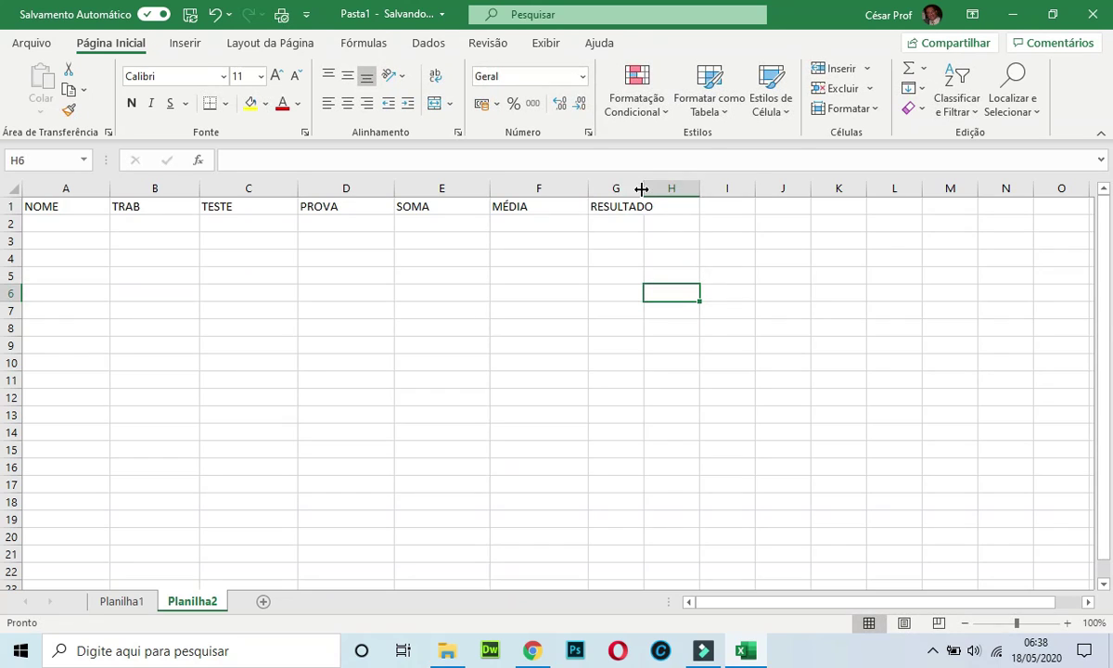
{"action": "left_click_drag", "start_coordinate": [640, 187], "coordinate": [810, 197]}
{"action": "left_click", "coordinate": [770, 226]}
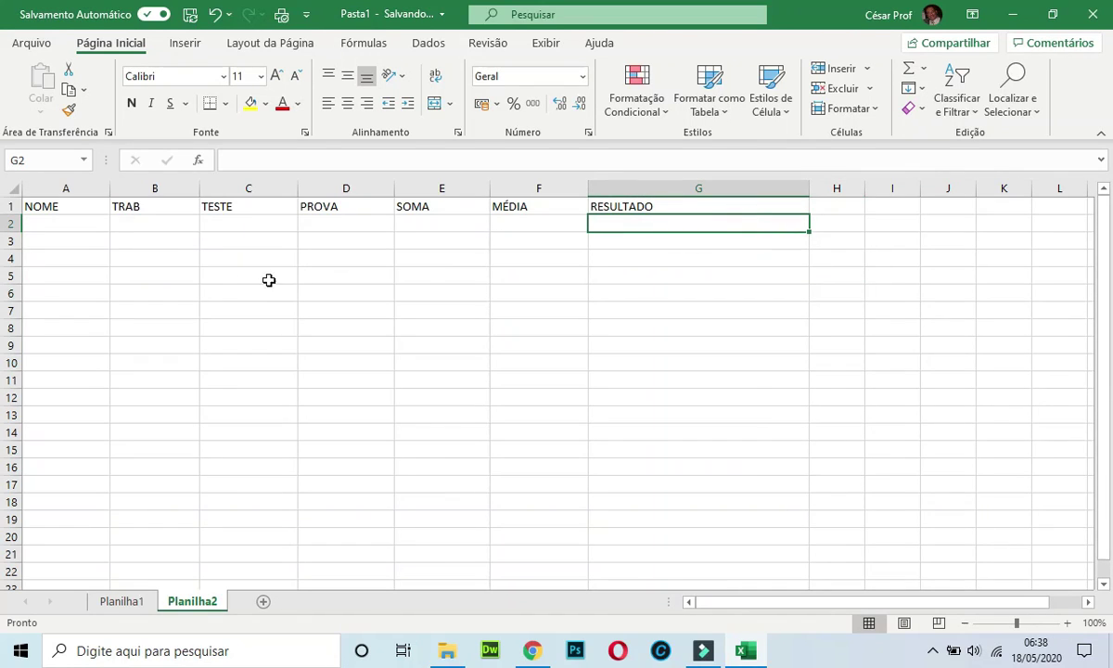
Enter the first names of three students under NOME in cells A2 to A4.
{"action": "left_click", "coordinate": [85, 224]}
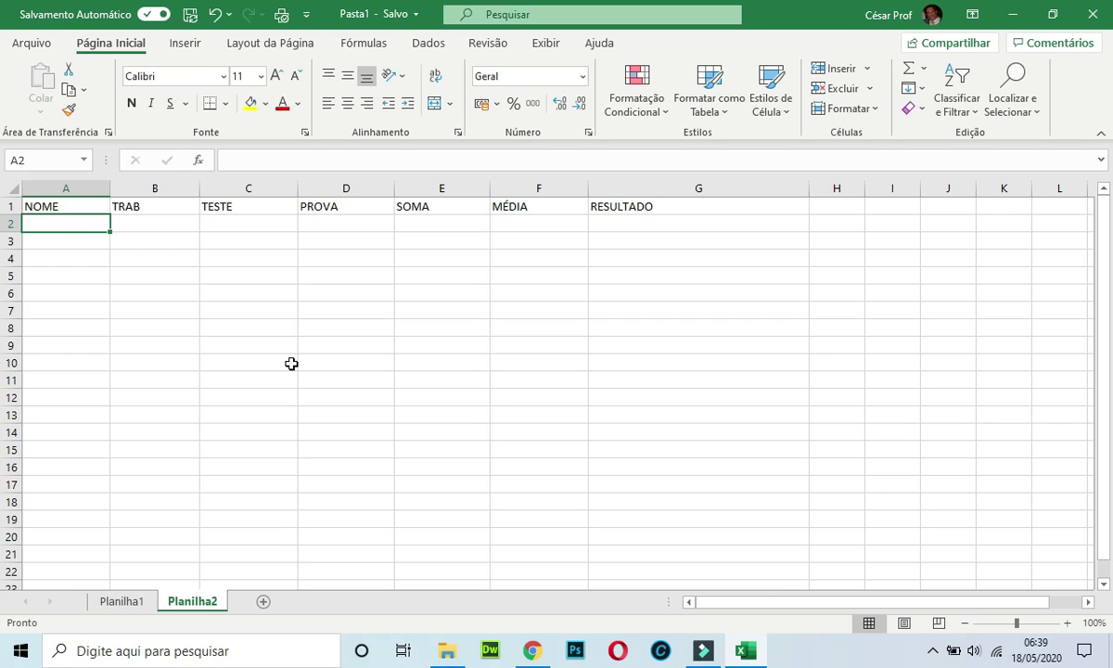
{"action": "type", "text": "Pedro"}
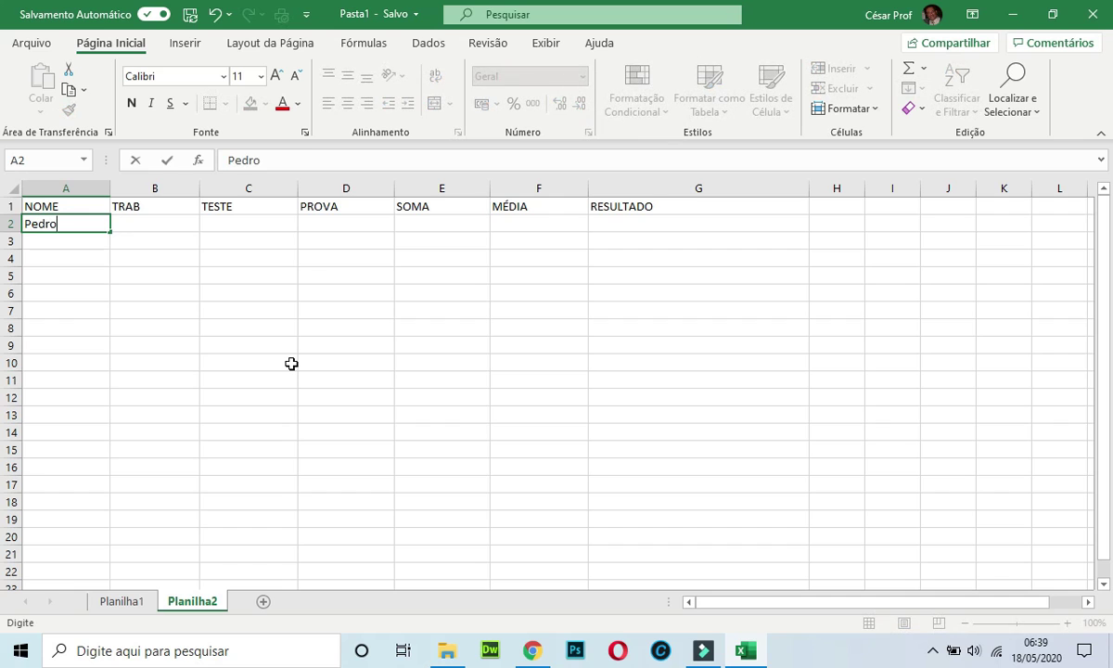
{"action": "key", "text": "Return"}
{"action": "type", "text": "Carla"}
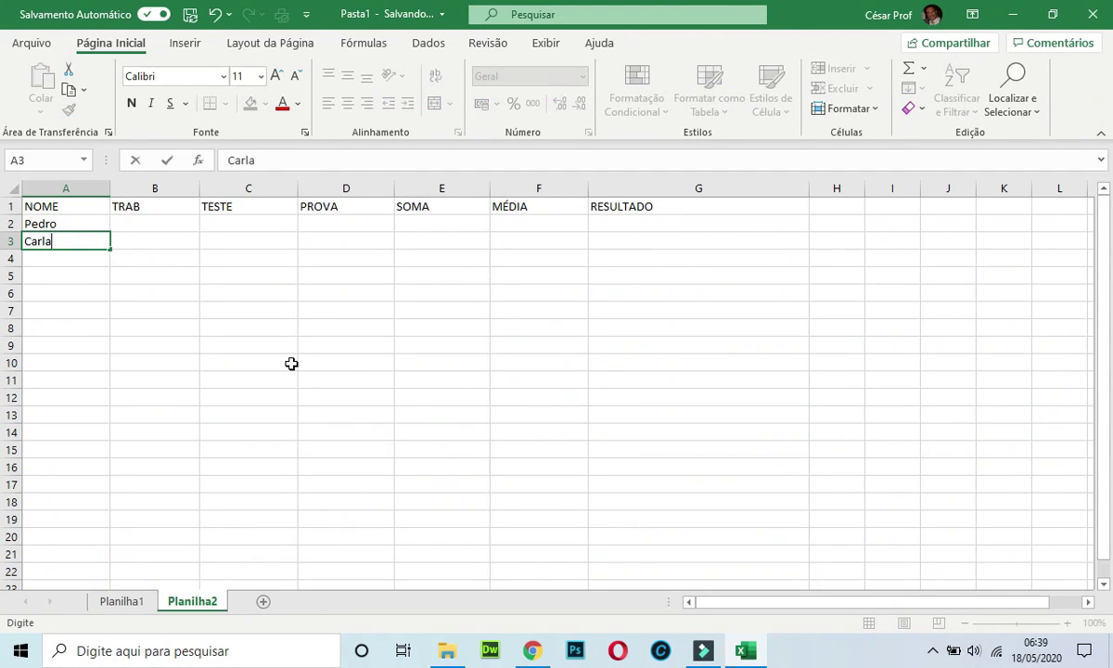
{"action": "key", "text": "Return"}
{"action": "type", "text": "G"}
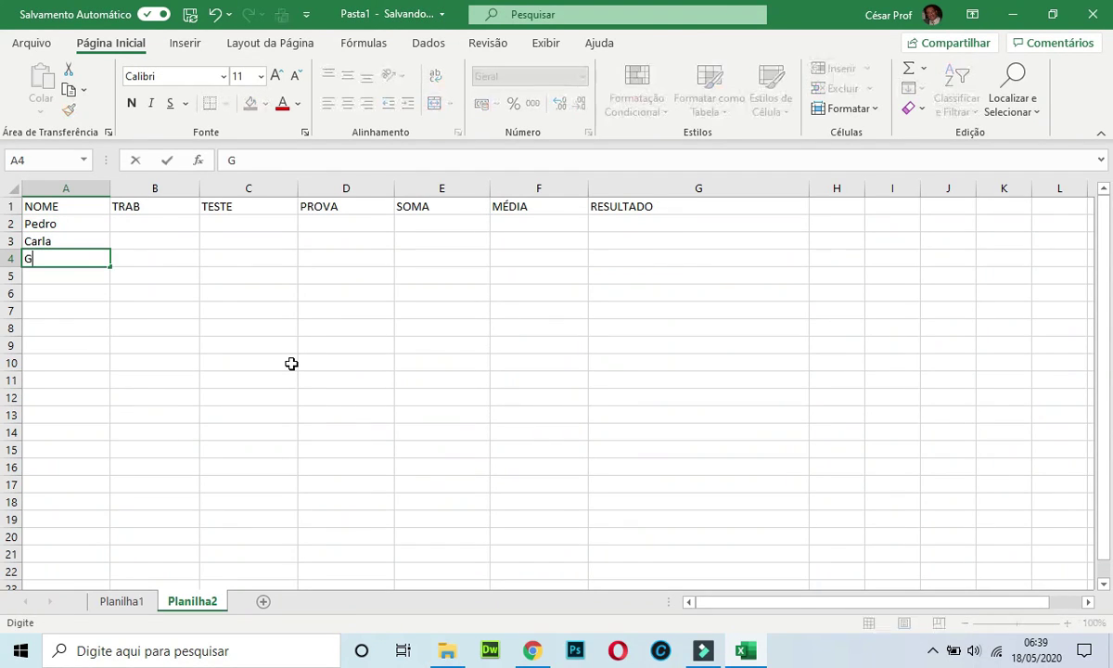
{"action": "type", "text": "ilberto"}
{"action": "key", "text": "Return"}
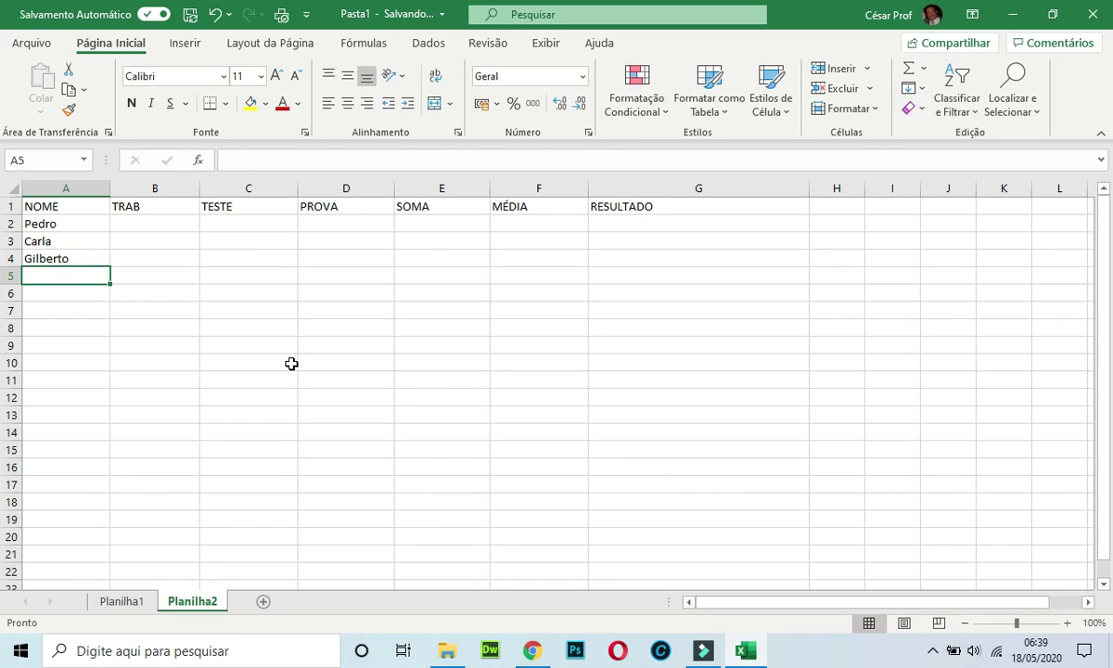
Enter the names of four more students under NOME in cells A5 to A8.
{"action": "type", "text": "Cris"}
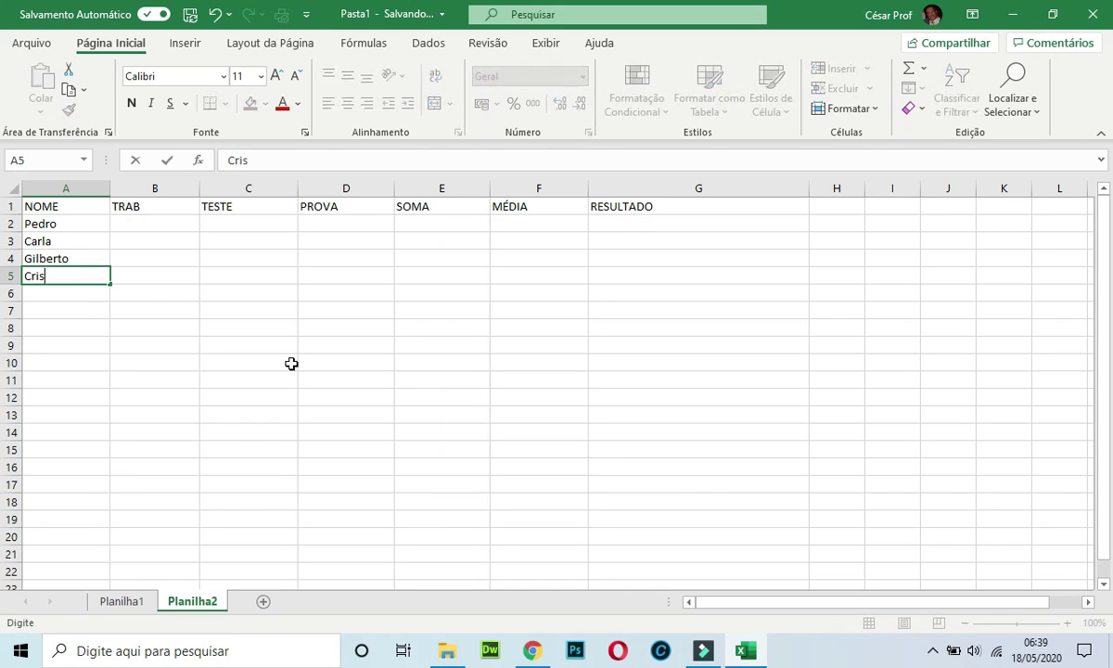
{"action": "type", "text": "tiane"}
{"action": "key", "text": "Return"}
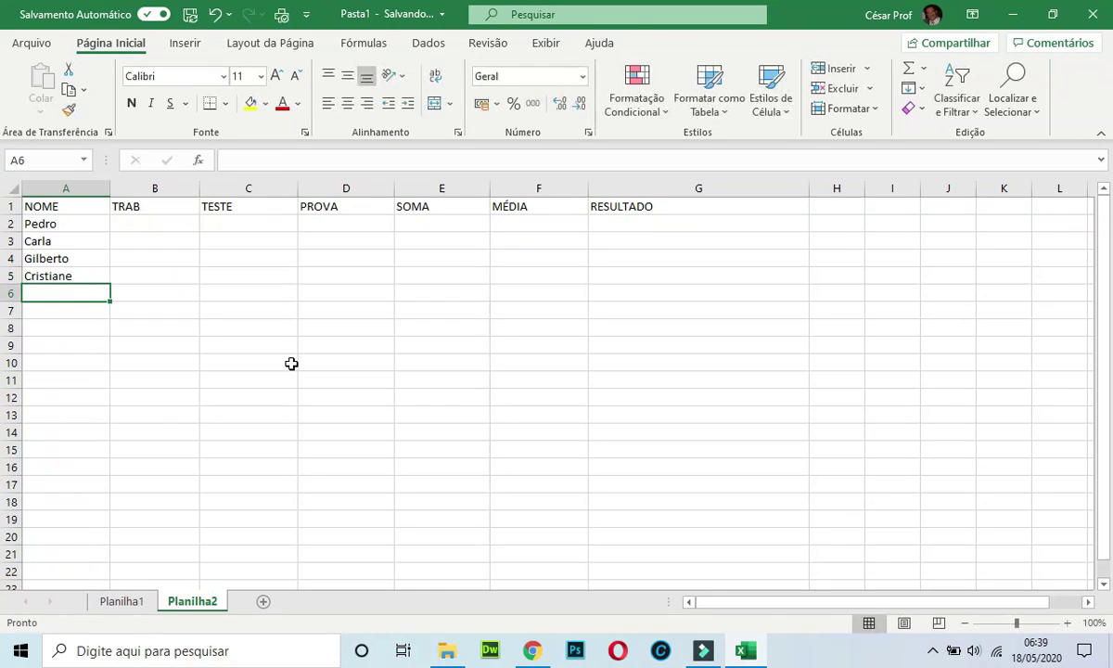
{"action": "type", "text": "Maria"}
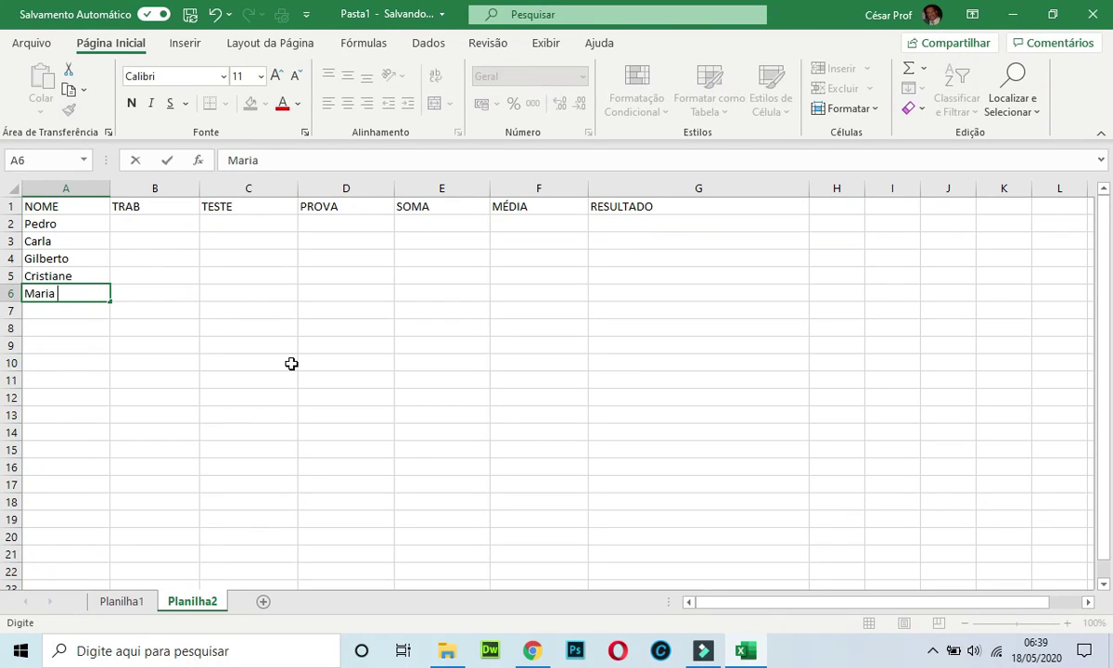
{"action": "type", "text": " Luiza"}
{"action": "key", "text": "Return"}
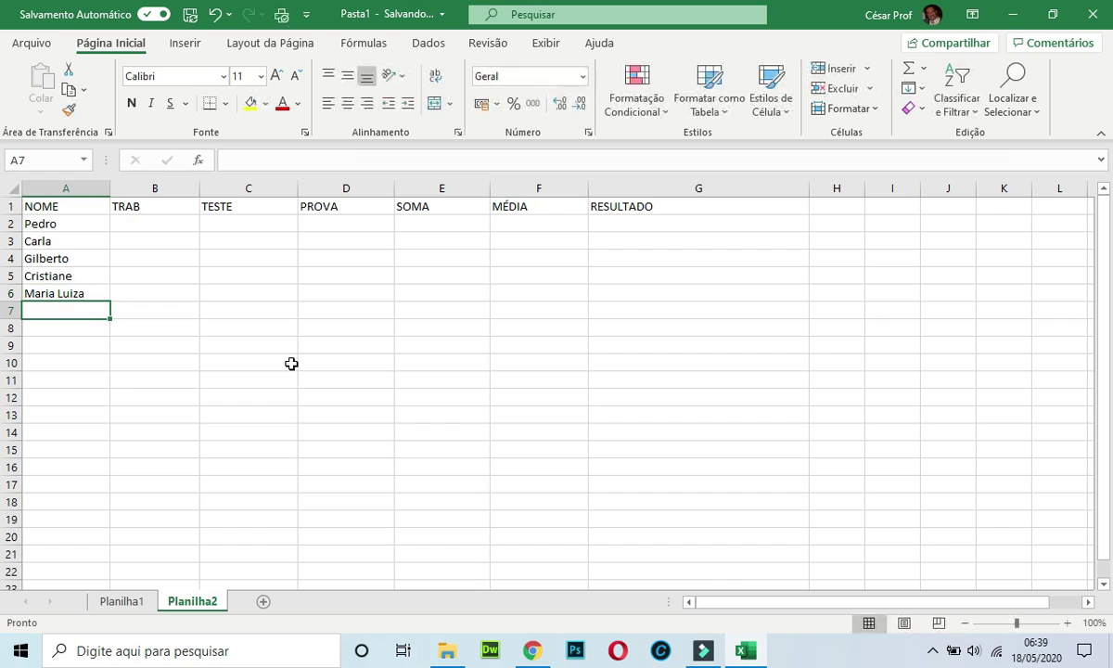
{"action": "type", "text": "Helena"}
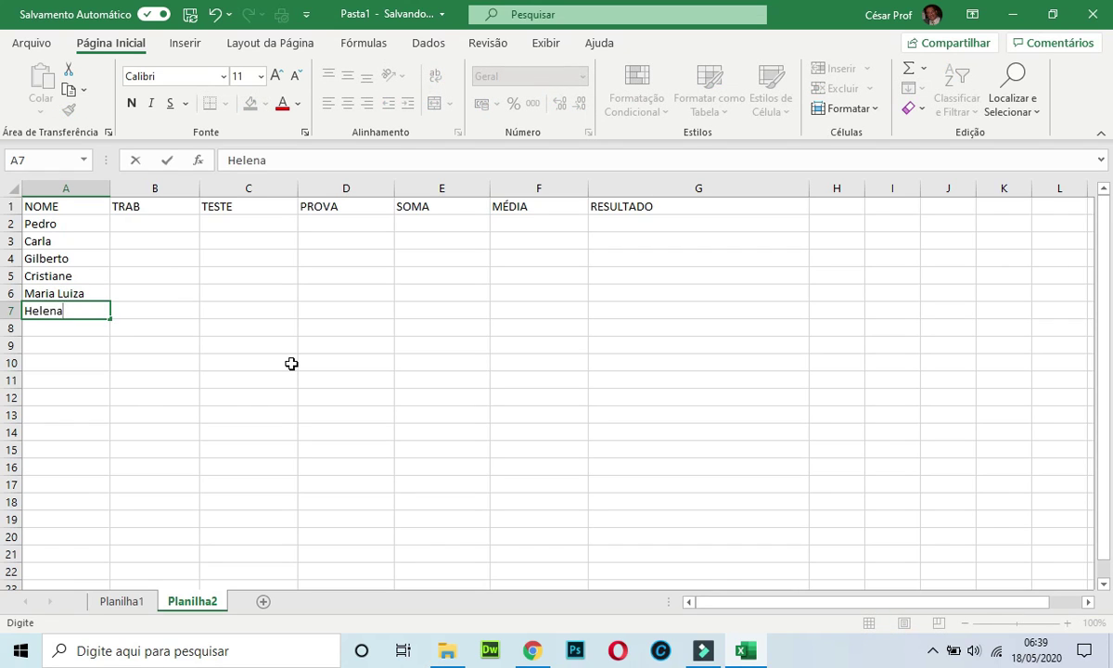
{"action": "key", "text": "Return"}
{"action": "type", "text": "Cláudio"}
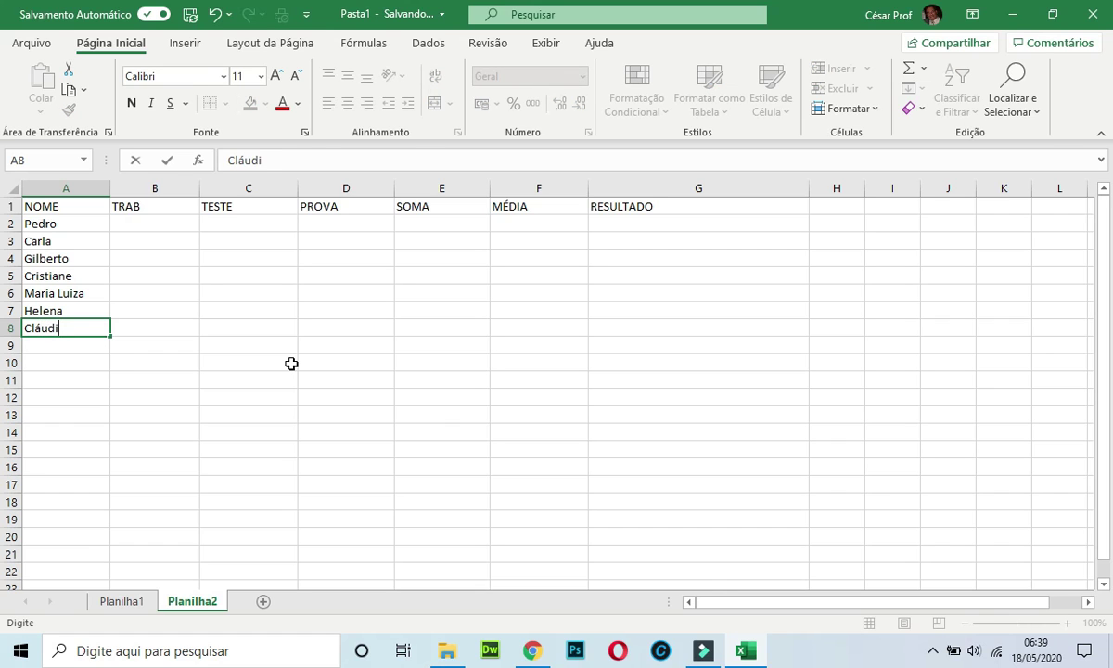
Enter the TRAB grades 7, 9 and 5 for the first three students in B2 to B4.
{"action": "left_click", "coordinate": [152, 226]}
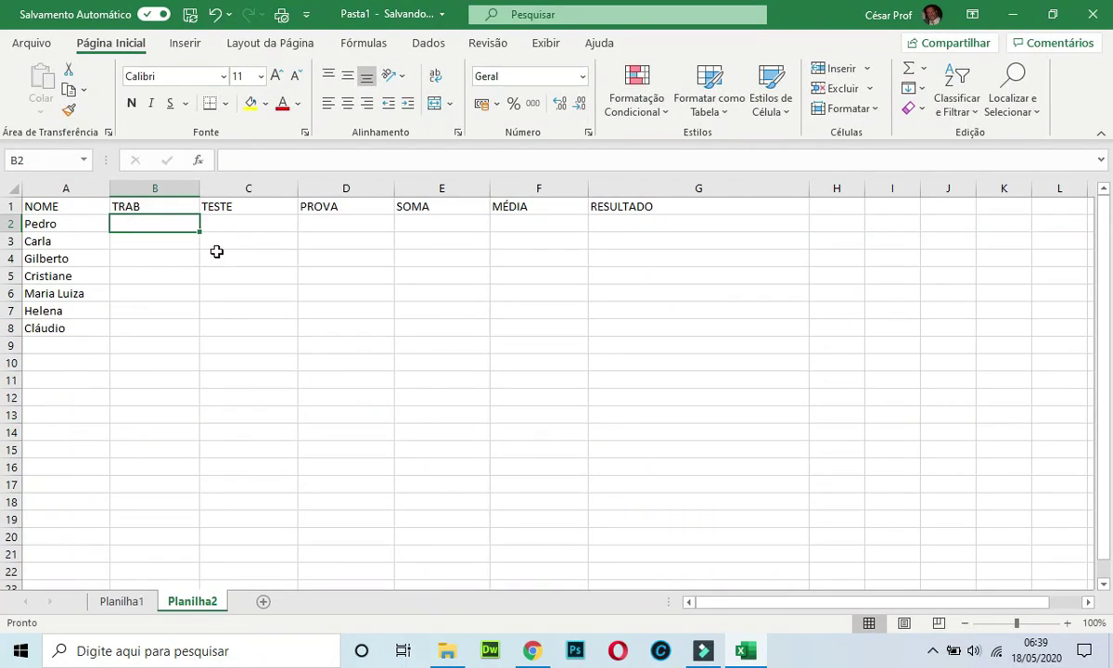
{"action": "type", "text": "7"}
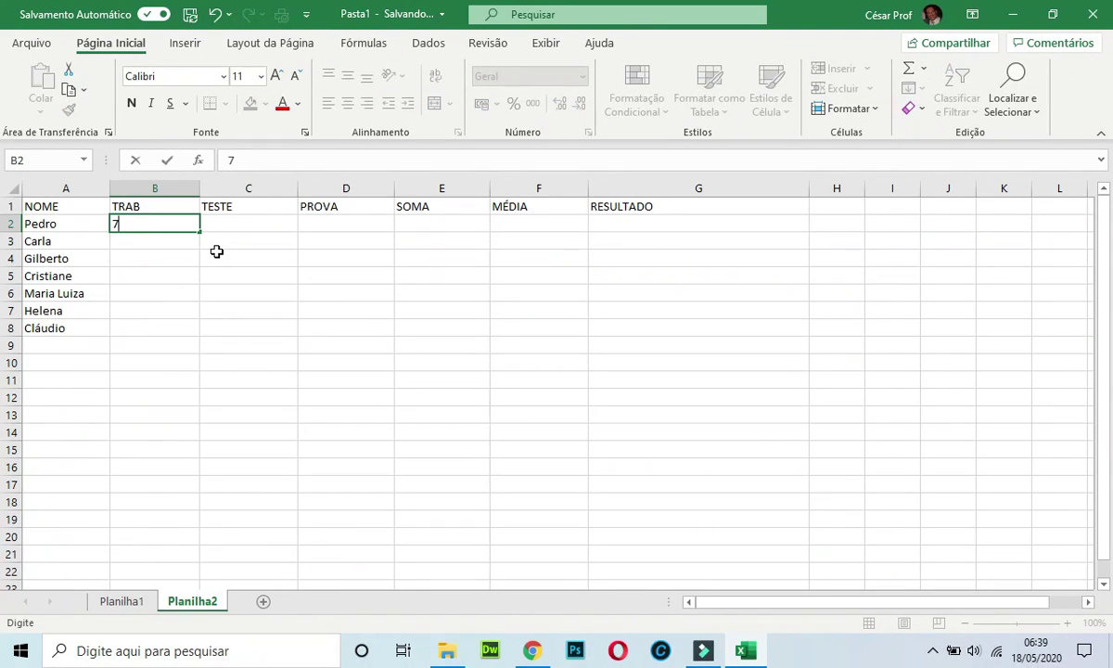
{"action": "key", "text": "Return"}
{"action": "type", "text": "9"}
{"action": "key", "text": "Return"}
{"action": "type", "text": "5"}
{"action": "key", "text": "Return"}
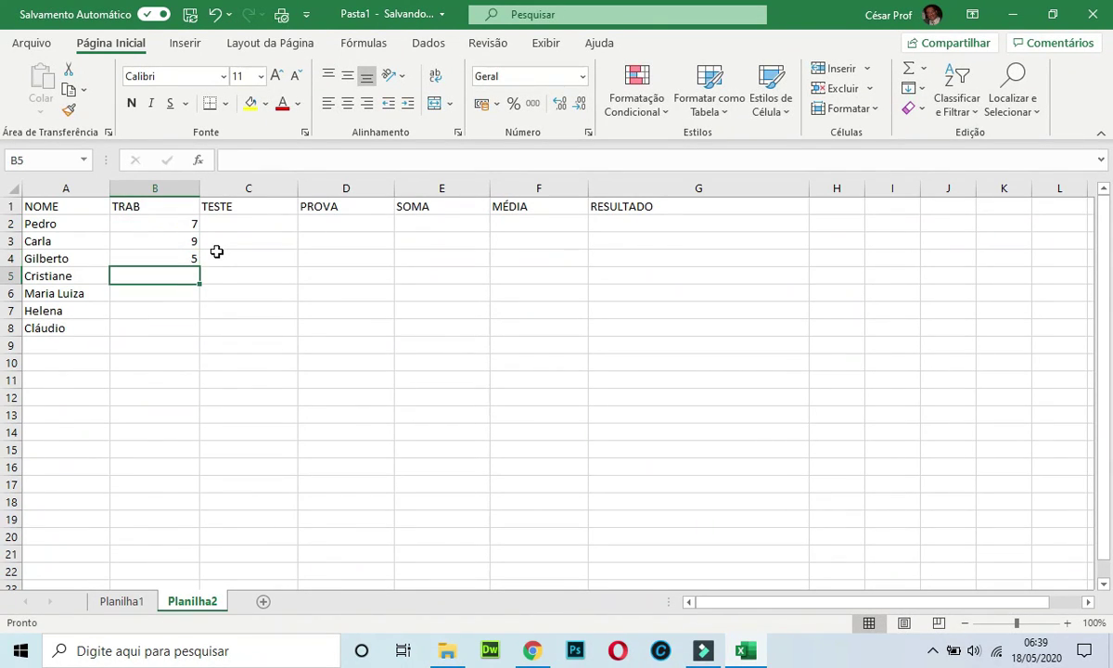
Enter the TRAB grades 3,5, 4, 8 and 1 for the remaining students in B5 to B8.
{"action": "type", "text": "3,5"}
{"action": "key", "text": "Return"}
{"action": "type", "text": "4"}
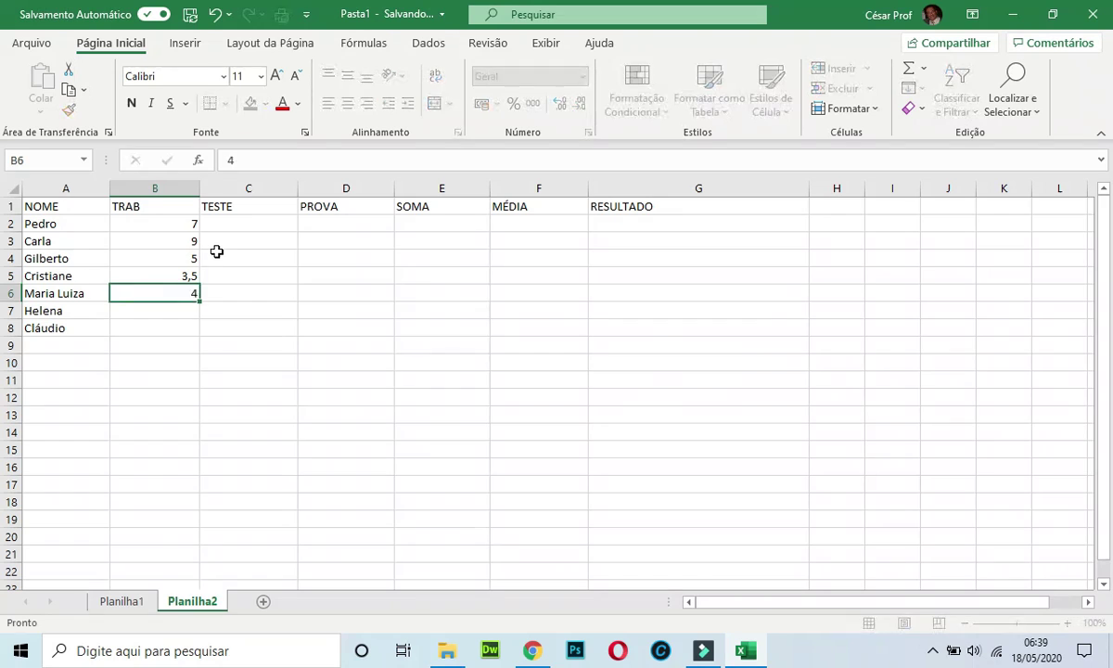
{"action": "key", "text": "Return"}
{"action": "type", "text": "8"}
{"action": "key", "text": "Return"}
{"action": "type", "text": "1"}
{"action": "key", "text": "Return"}
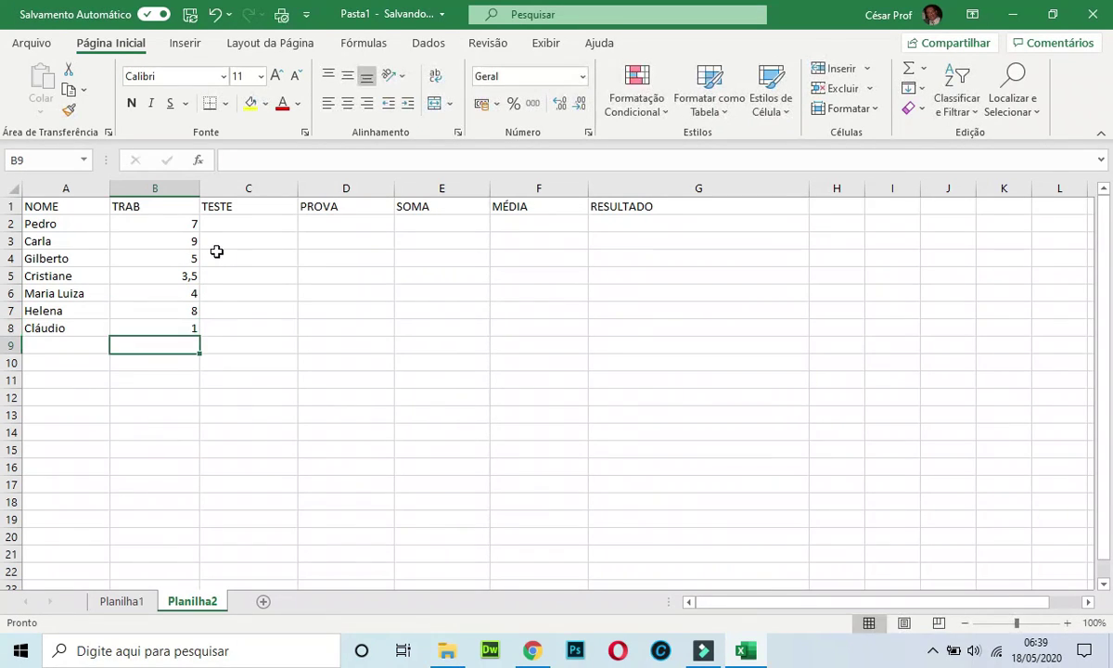
Enter the TESTE grades 9, 3 and 7,5 for the first three students in C2 to C4.
{"action": "left_click", "coordinate": [243, 223]}
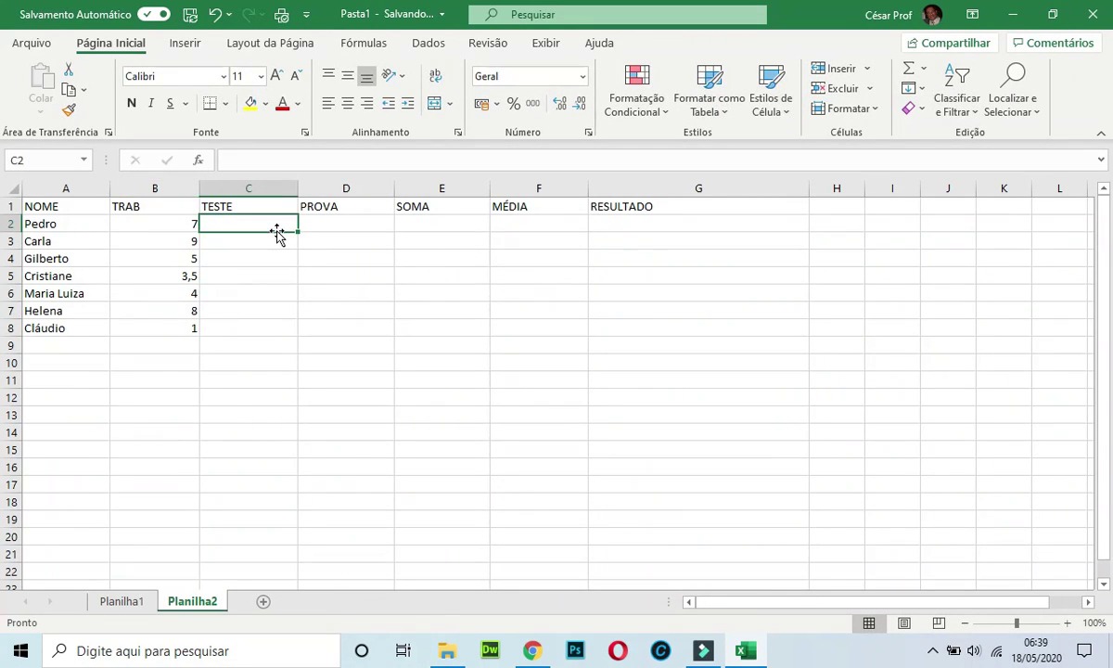
{"action": "type", "text": "9"}
{"action": "key", "text": "Return"}
{"action": "type", "text": "3"}
{"action": "key", "text": "Return"}
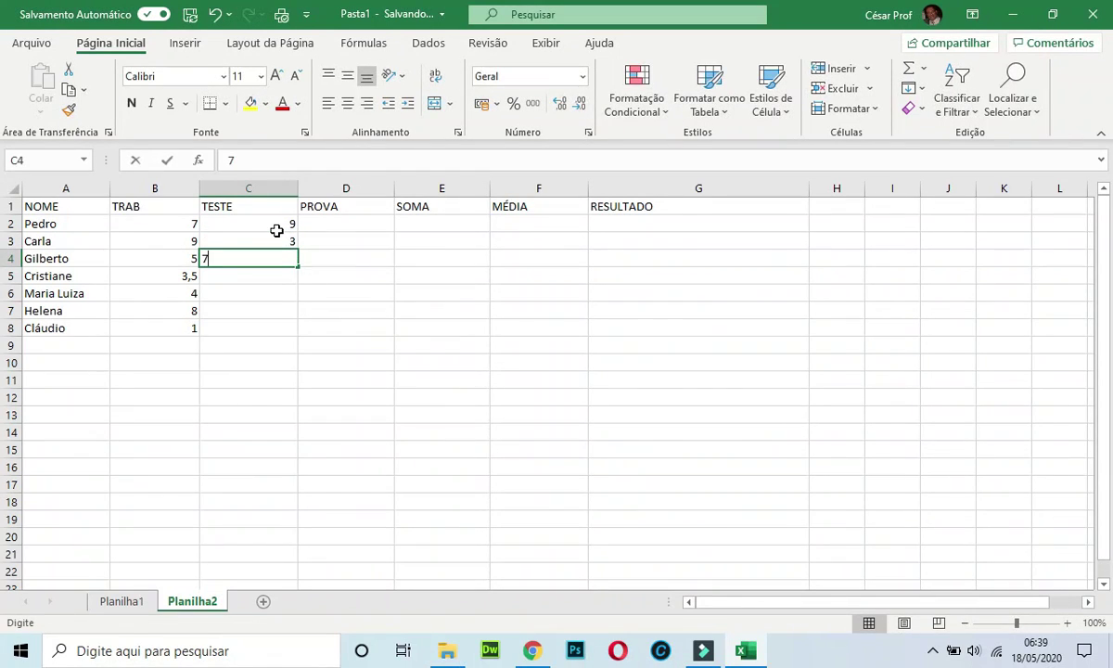
{"action": "type", "text": "7,5"}
{"action": "key", "text": "Return"}
Enter the TESTE grades 4,5, 8, 3 and 4 for the remaining students in C5 to C8.
{"action": "type", "text": "4,5"}
{"action": "key", "text": "Return"}
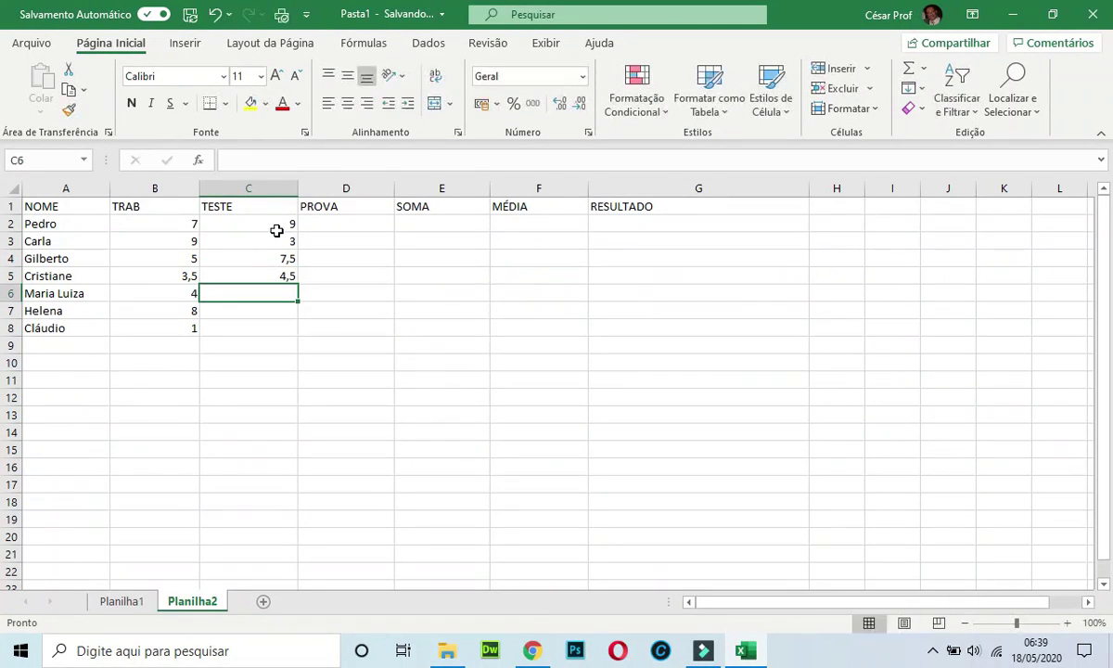
{"action": "type", "text": "8"}
{"action": "key", "text": "Return"}
{"action": "type", "text": "3"}
{"action": "key", "text": "Return"}
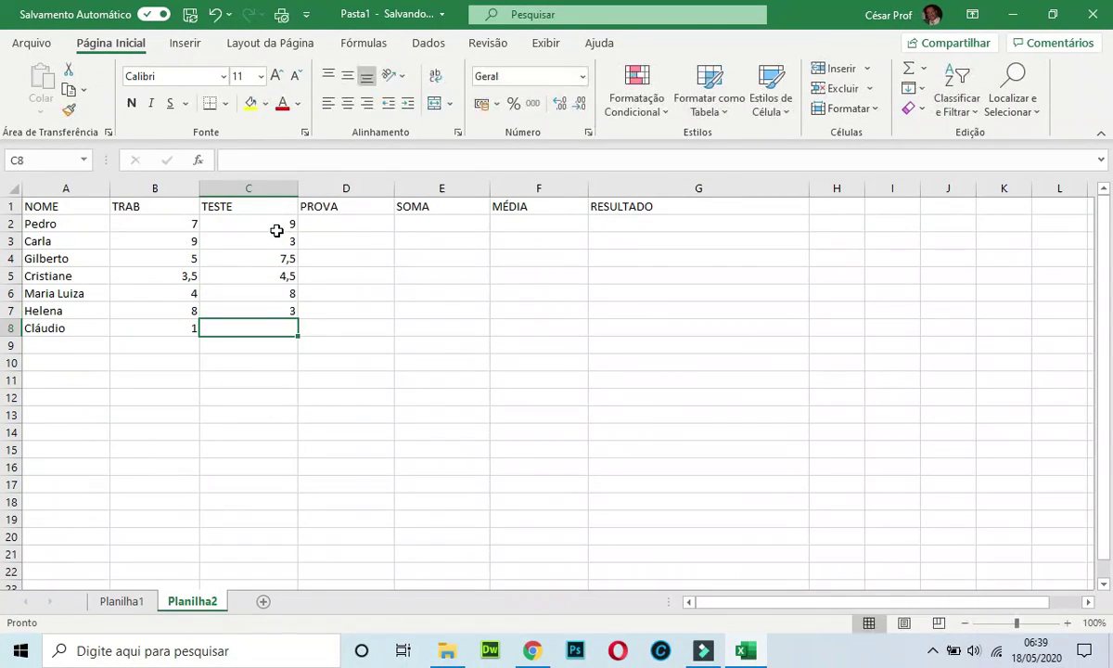
{"action": "type", "text": "4"}
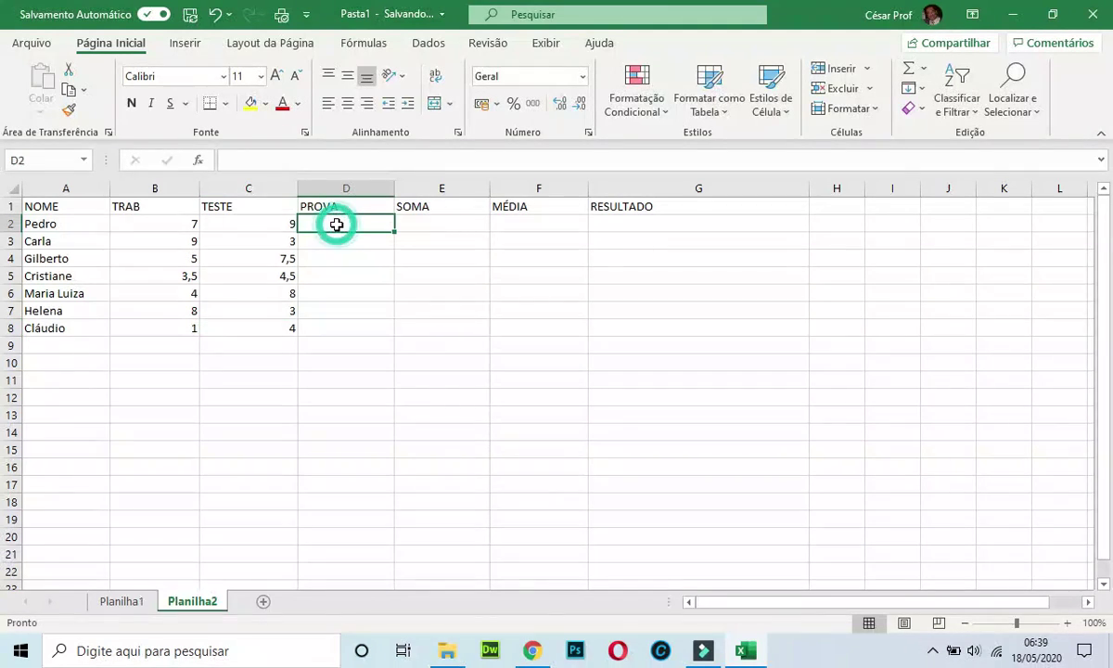
Enter the PROVA grades 2, 4 and 6,5 for the first three students in D2 to D4.
{"action": "left_click", "coordinate": [336, 223]}
{"action": "type", "text": "2"}
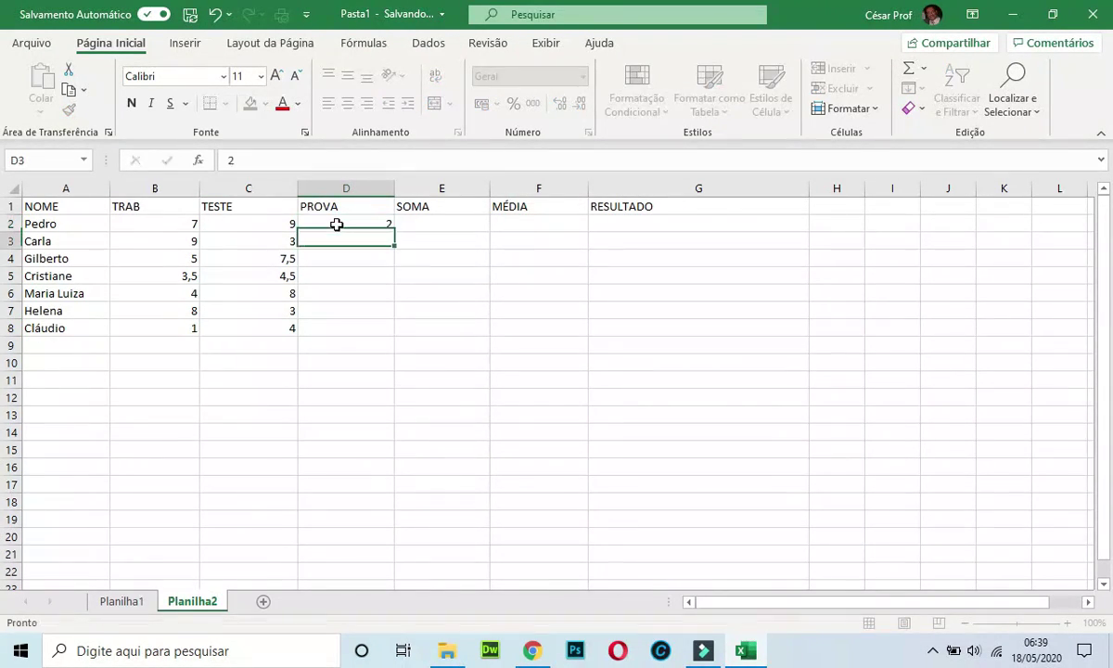
{"action": "key", "text": "Return"}
{"action": "type", "text": "4"}
{"action": "key", "text": "Return"}
{"action": "type", "text": "6,5"}
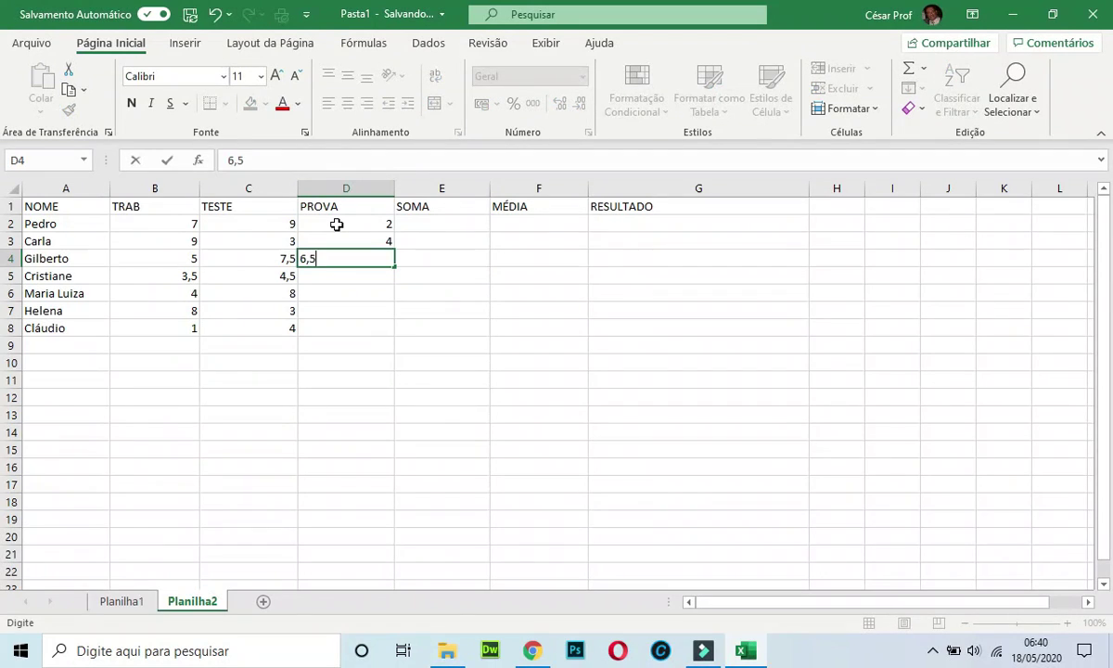
{"action": "key", "text": "Return"}
Enter the PROVA grades 3,5, 8, 7 and 9,5 for the remaining students in D5 to D8.
{"action": "type", "text": "3,5"}
{"action": "key", "text": "Return"}
{"action": "type", "text": "8"}
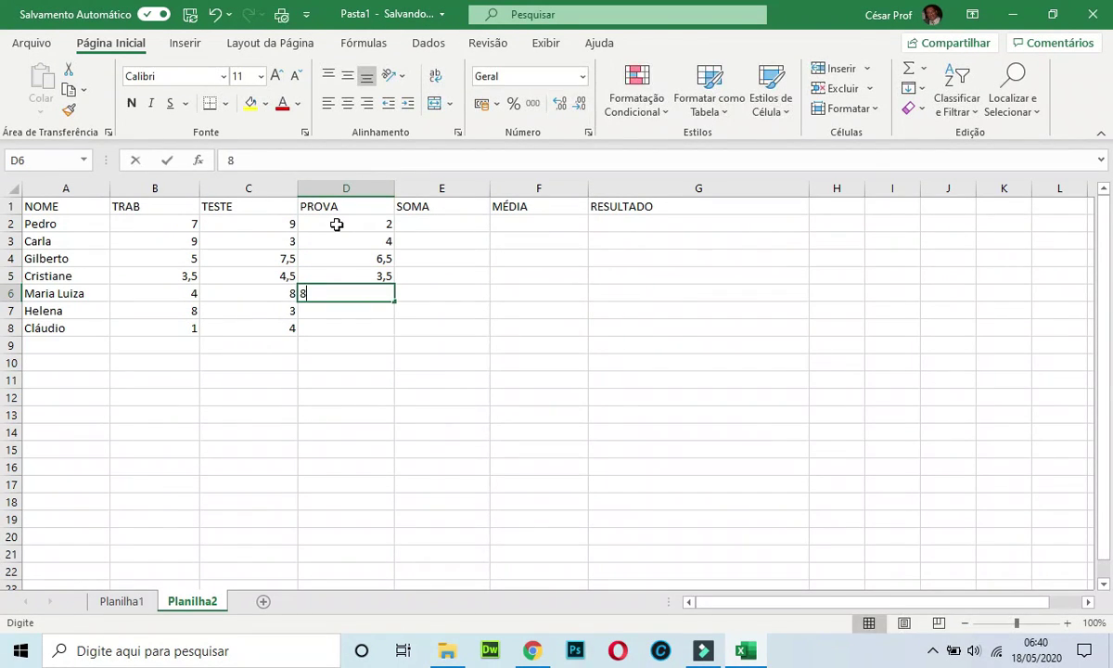
{"action": "key", "text": "Return"}
{"action": "type", "text": "7"}
{"action": "key", "text": "Return"}
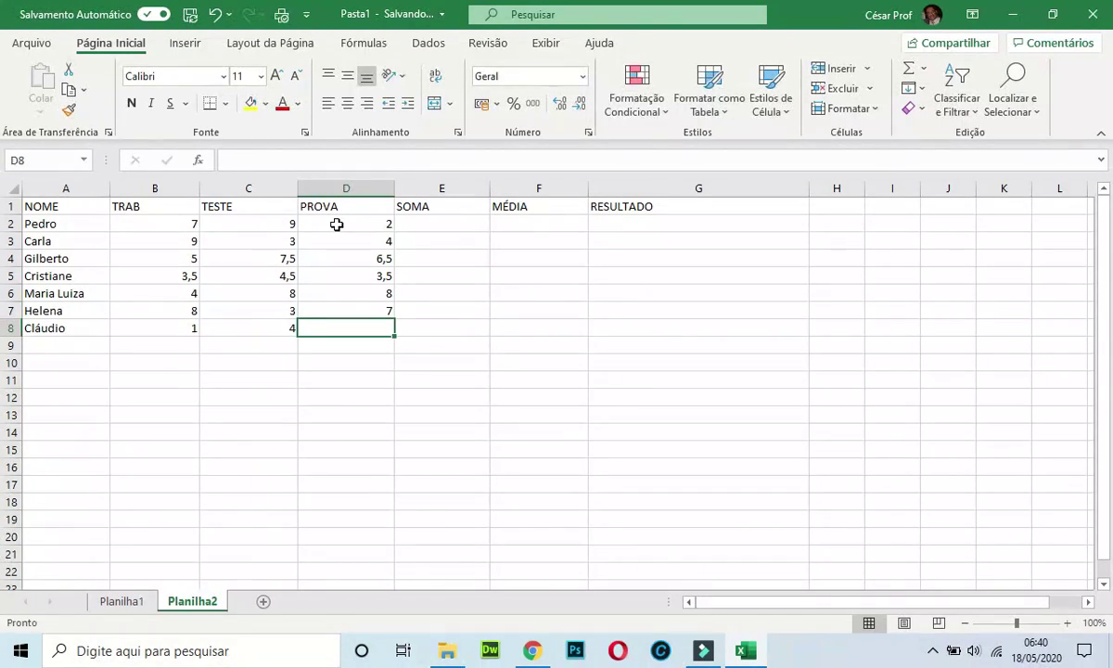
{"action": "type", "text": "9,5"}
{"action": "left_click", "coordinate": [436, 222]}
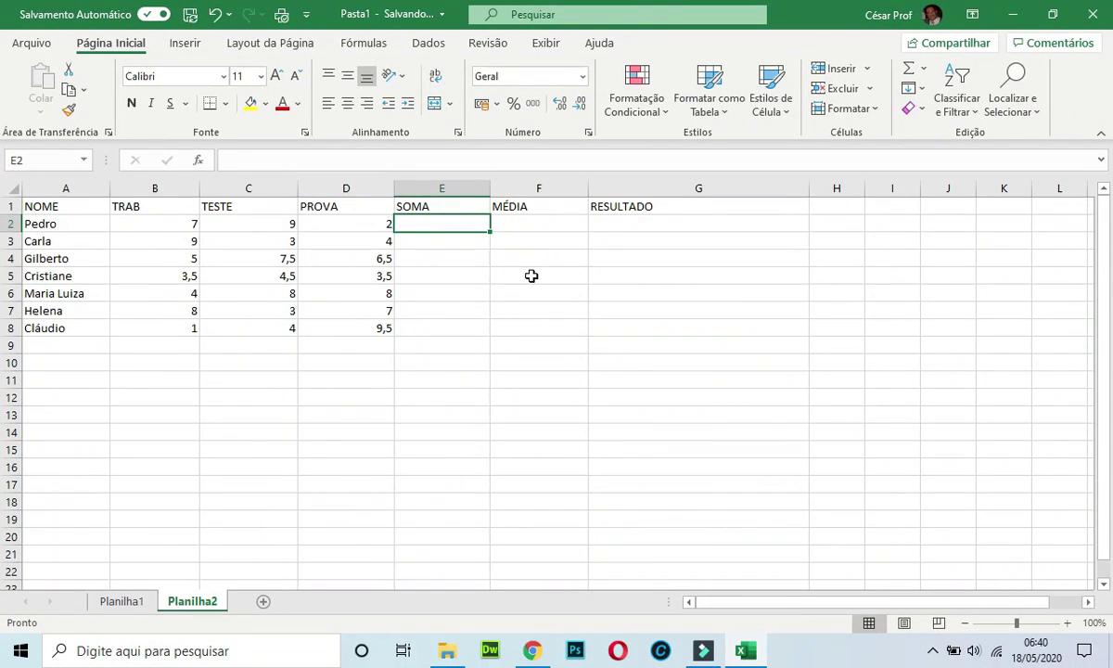
Format the header cells A1 to G1 as 12-point bold, centred text with a yellow fill.
{"action": "left_click_drag", "start_coordinate": [74, 206], "coordinate": [219, 209]}
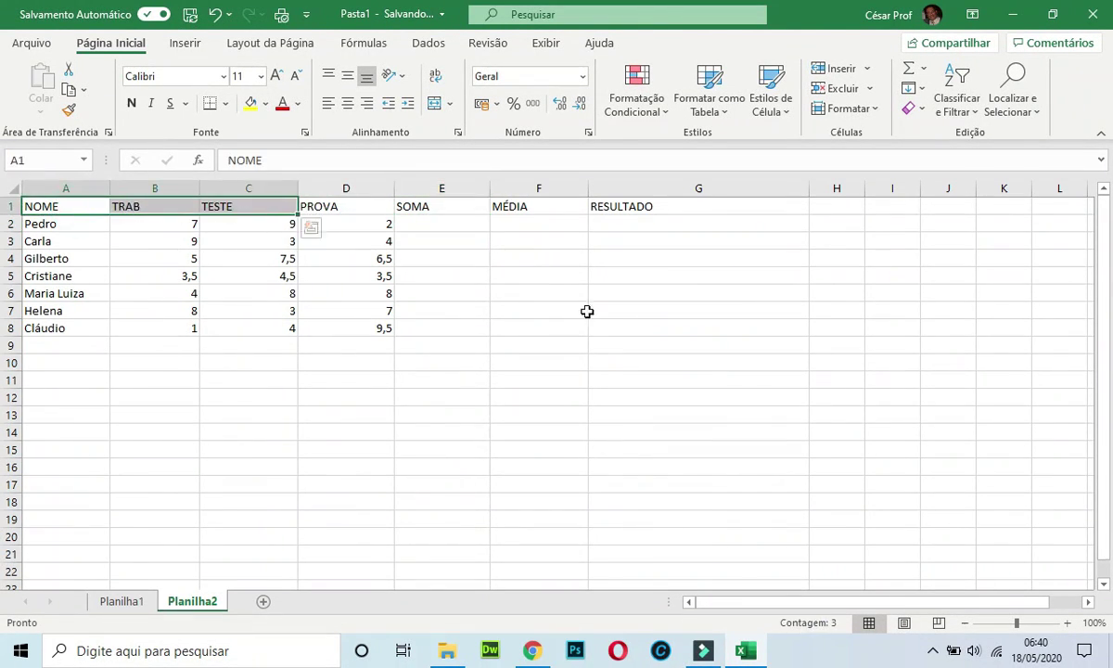
{"action": "left_click", "coordinate": [1067, 623]}
{"action": "left_click", "coordinate": [1067, 623]}
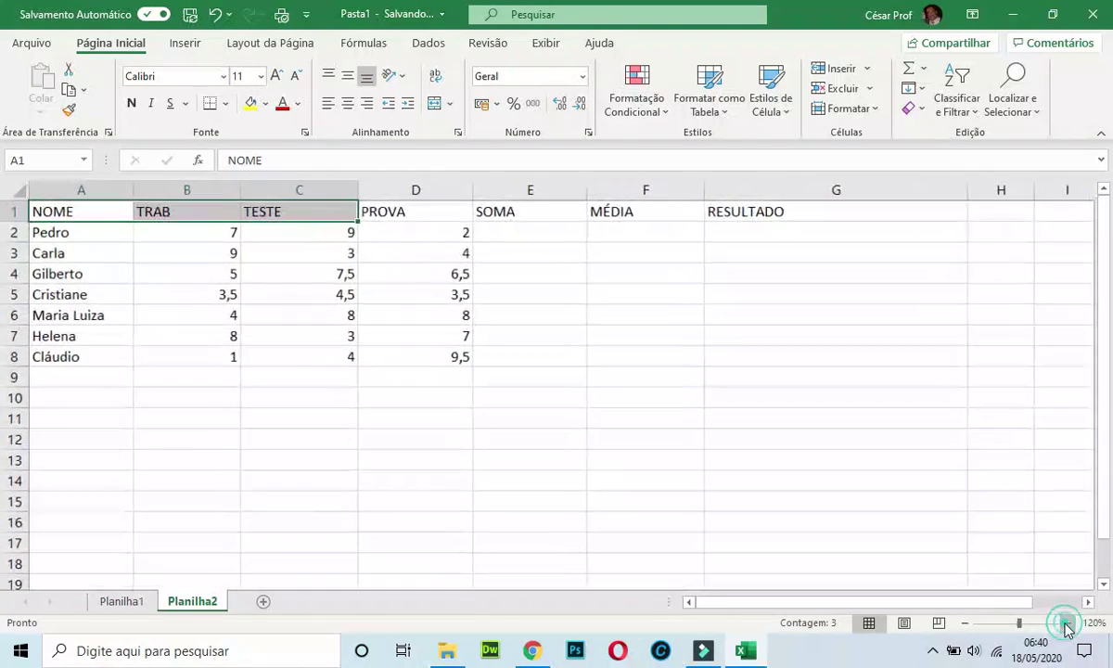
{"action": "left_click", "coordinate": [1067, 624]}
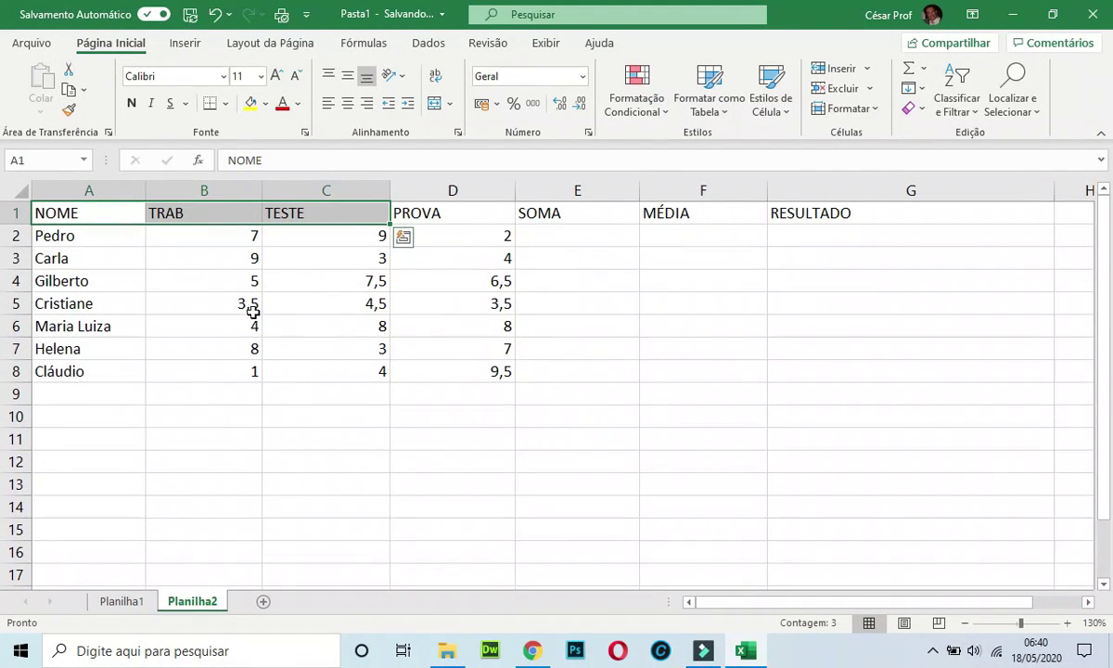
{"action": "left_click_drag", "start_coordinate": [111, 206], "coordinate": [816, 210]}
{"action": "left_click", "coordinate": [276, 78]}
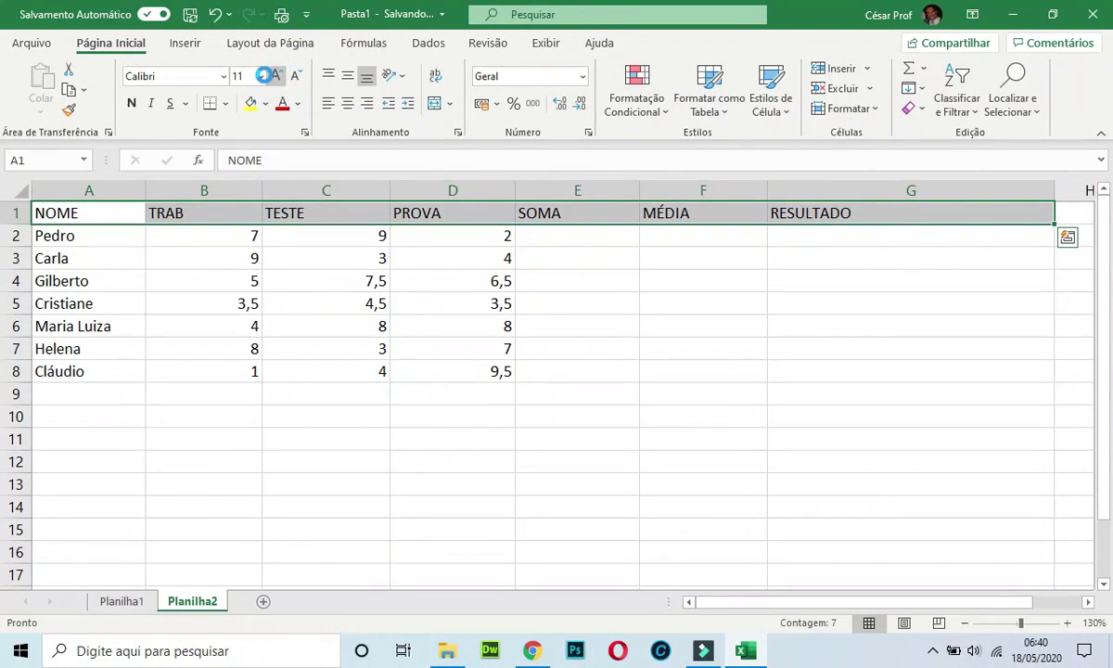
{"action": "left_click", "coordinate": [131, 103]}
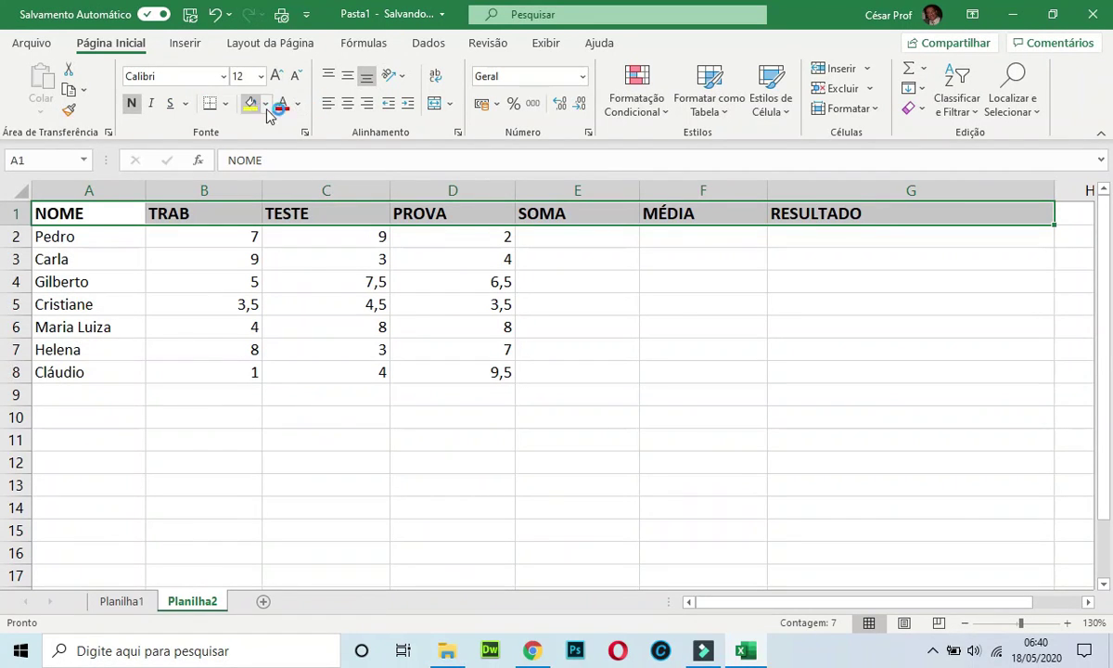
{"action": "left_click", "coordinate": [348, 104]}
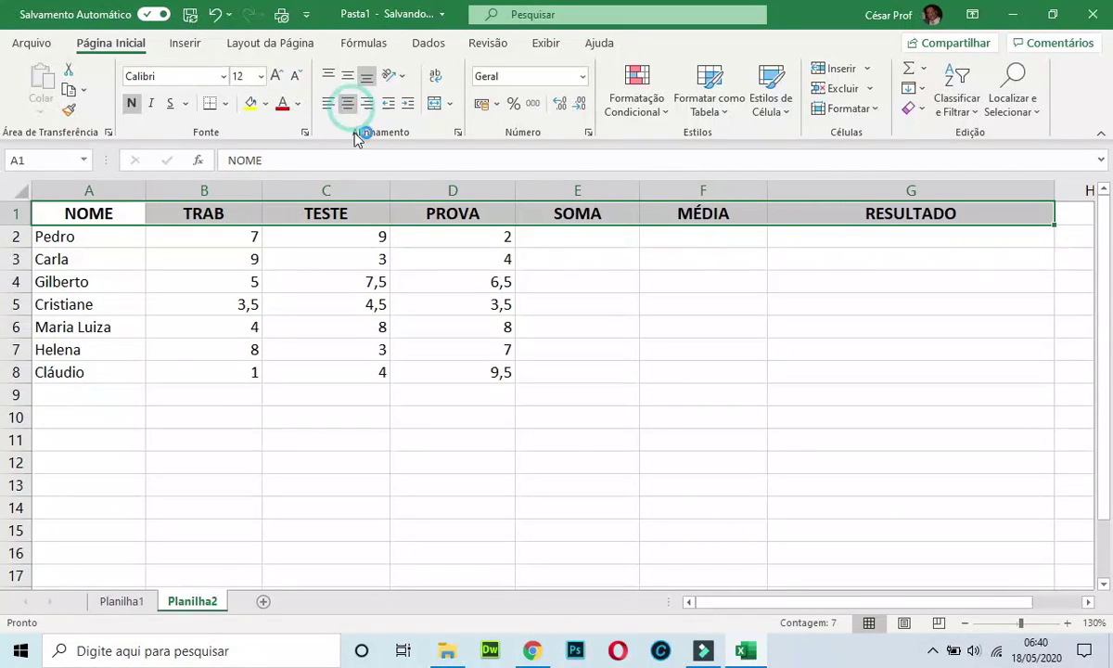
{"action": "left_click", "coordinate": [250, 103]}
Set the student names in A2 to A8 to 12-point bold.
{"action": "left_click_drag", "start_coordinate": [92, 236], "coordinate": [130, 369]}
{"action": "left_click", "coordinate": [277, 78]}
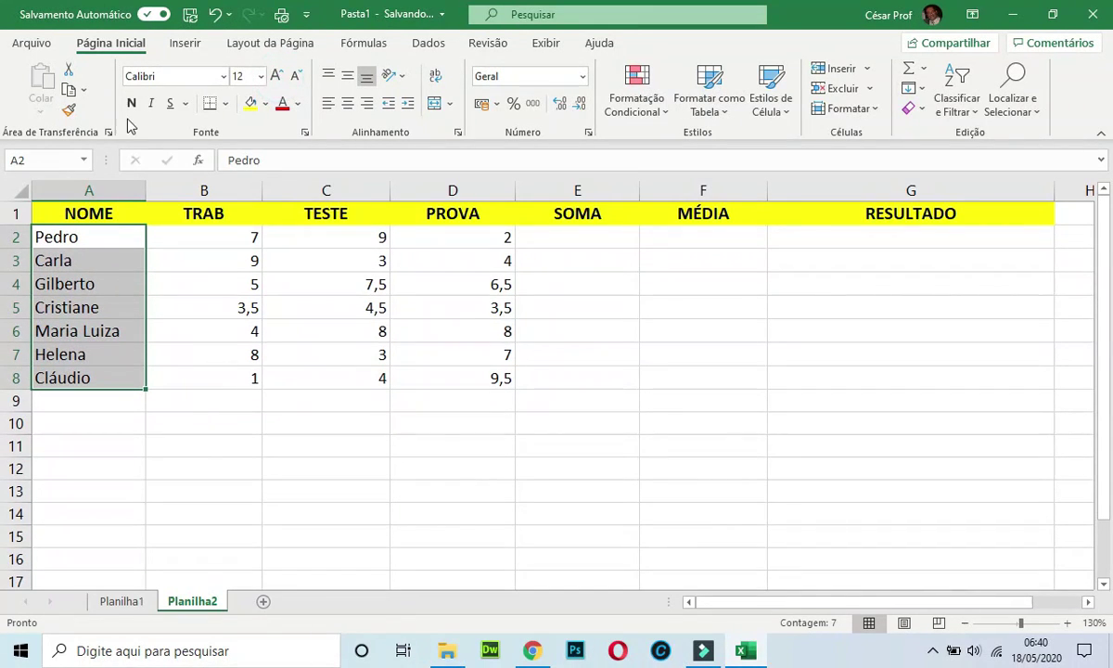
{"action": "left_click", "coordinate": [131, 103]}
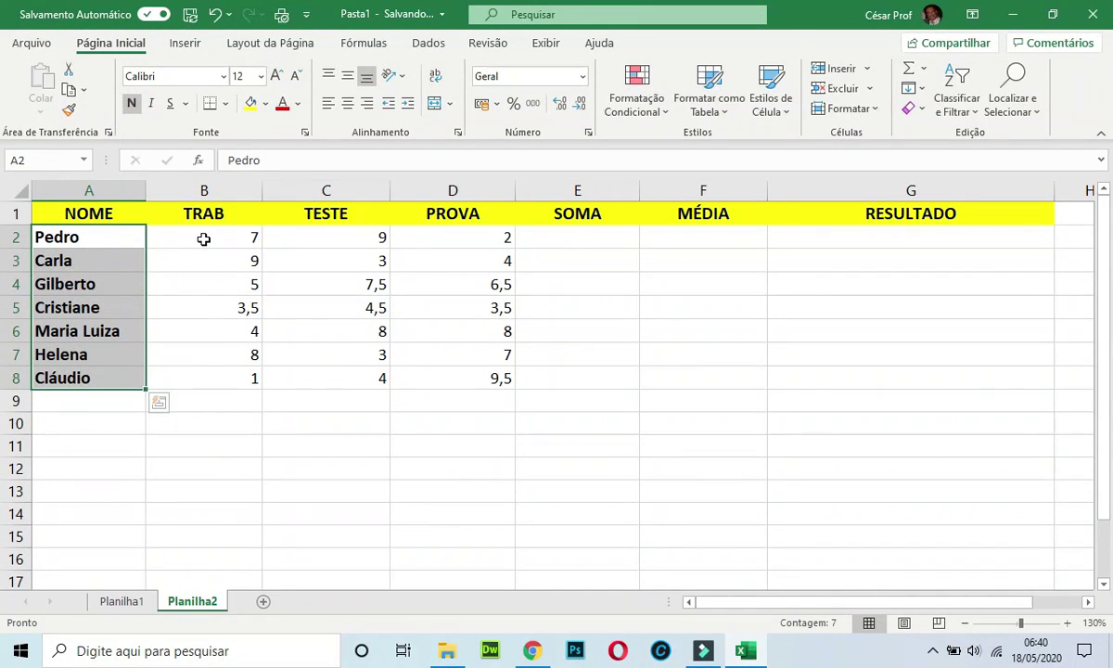
Format the grades in B2 to D8 with one decimal place in 12-point bold, centred text.
{"action": "left_click_drag", "start_coordinate": [204, 238], "coordinate": [452, 380]}
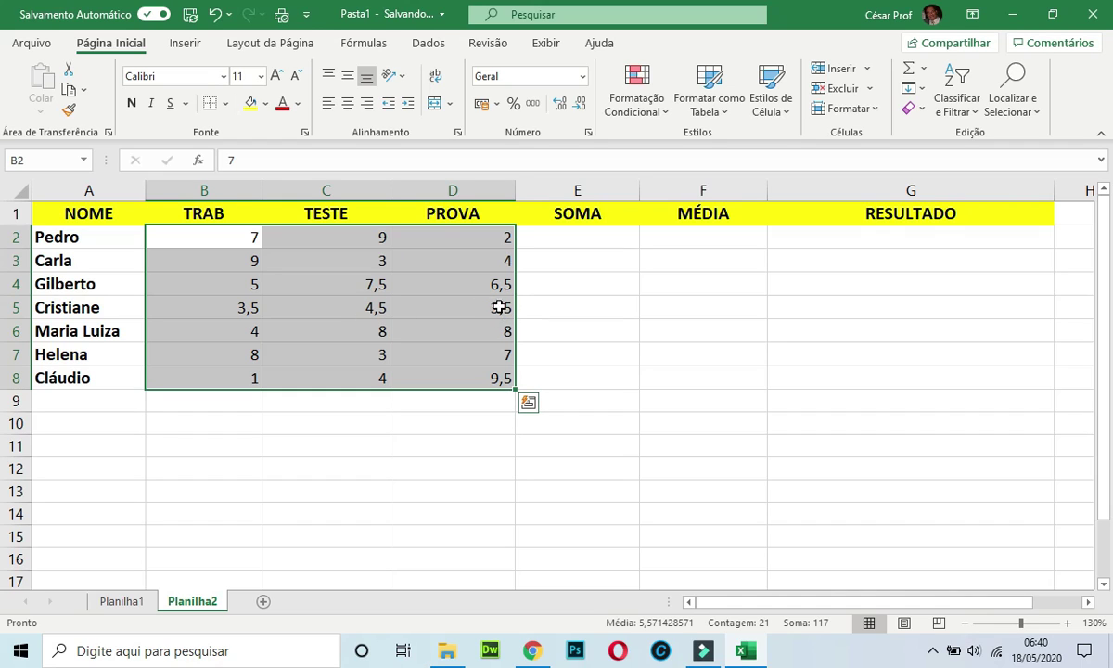
{"action": "left_click", "coordinate": [561, 105]}
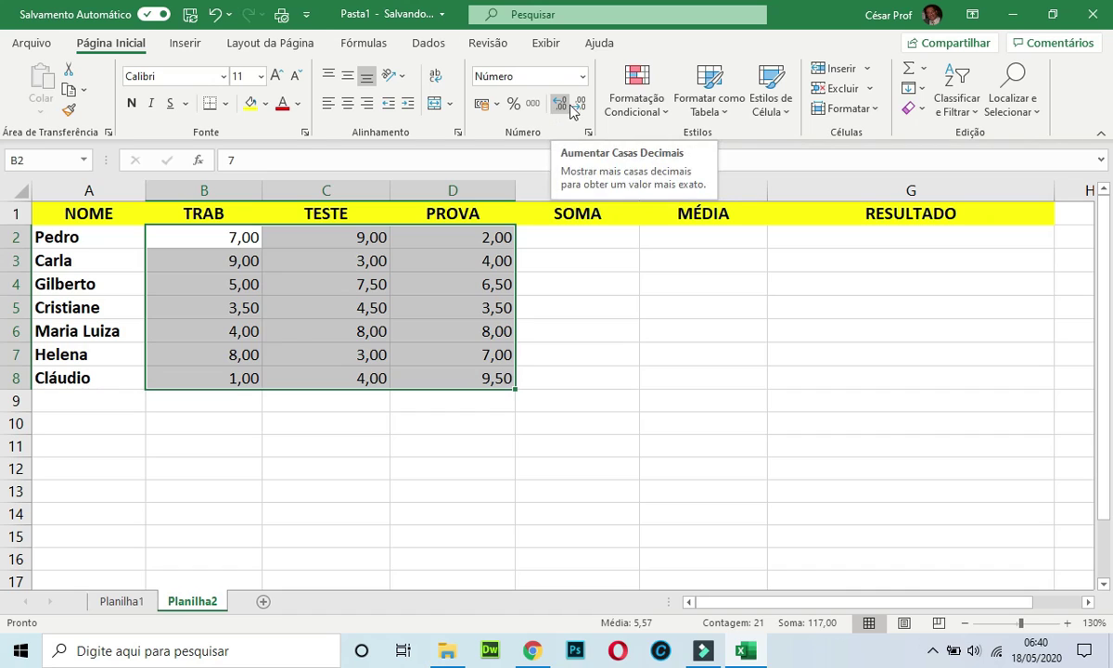
{"action": "left_click", "coordinate": [582, 105]}
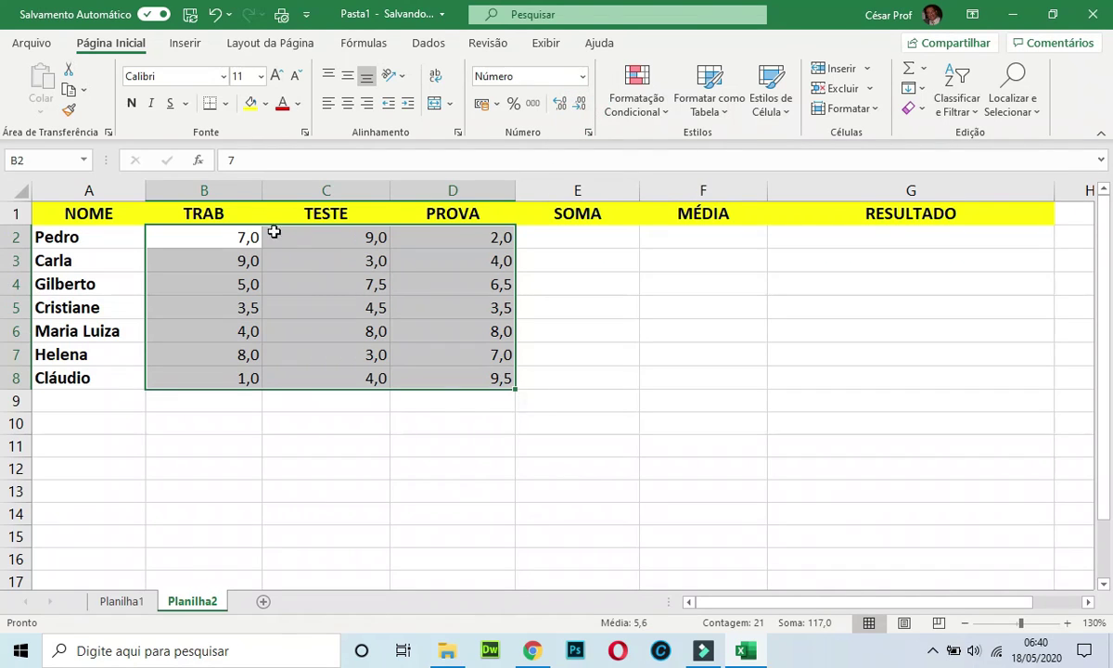
{"action": "left_click", "coordinate": [276, 75]}
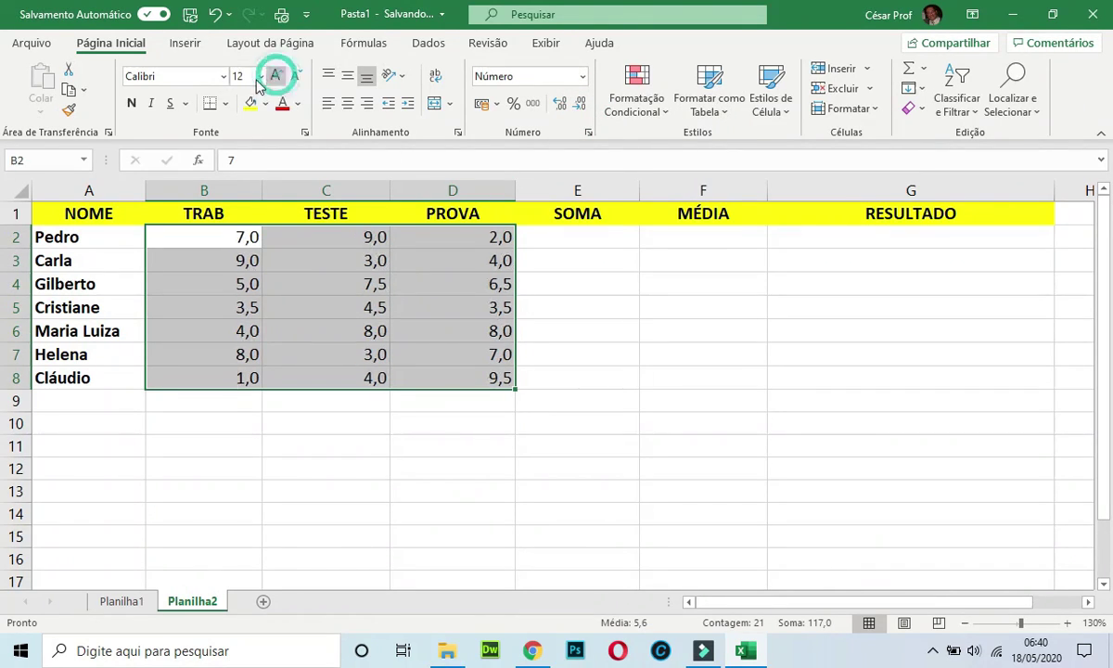
{"action": "left_click", "coordinate": [131, 104]}
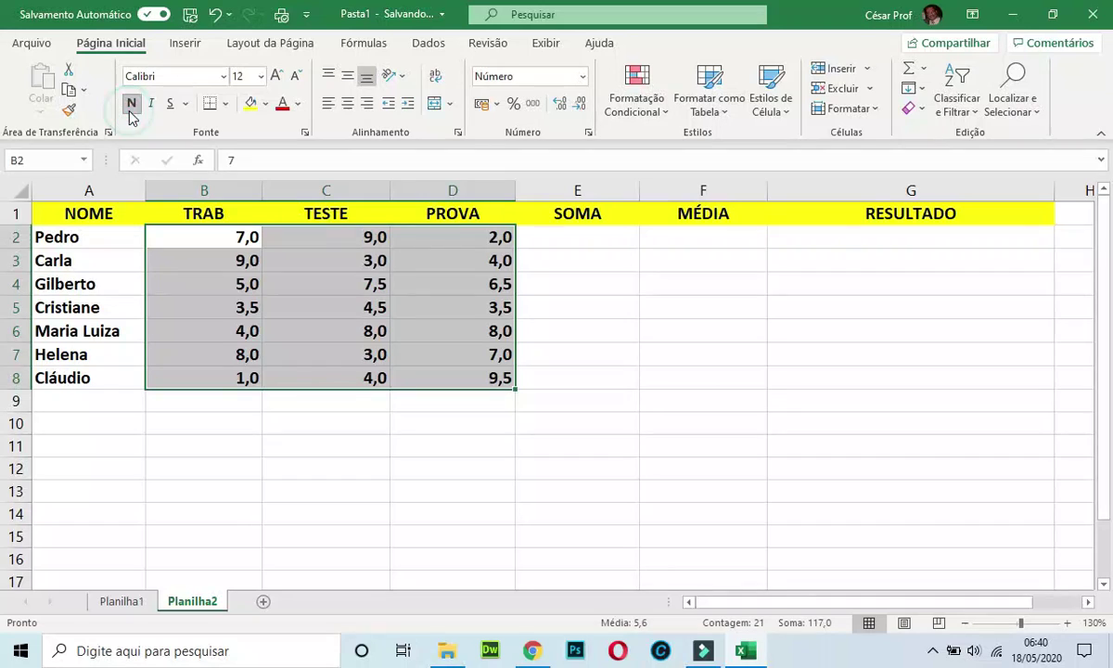
{"action": "left_click", "coordinate": [348, 103]}
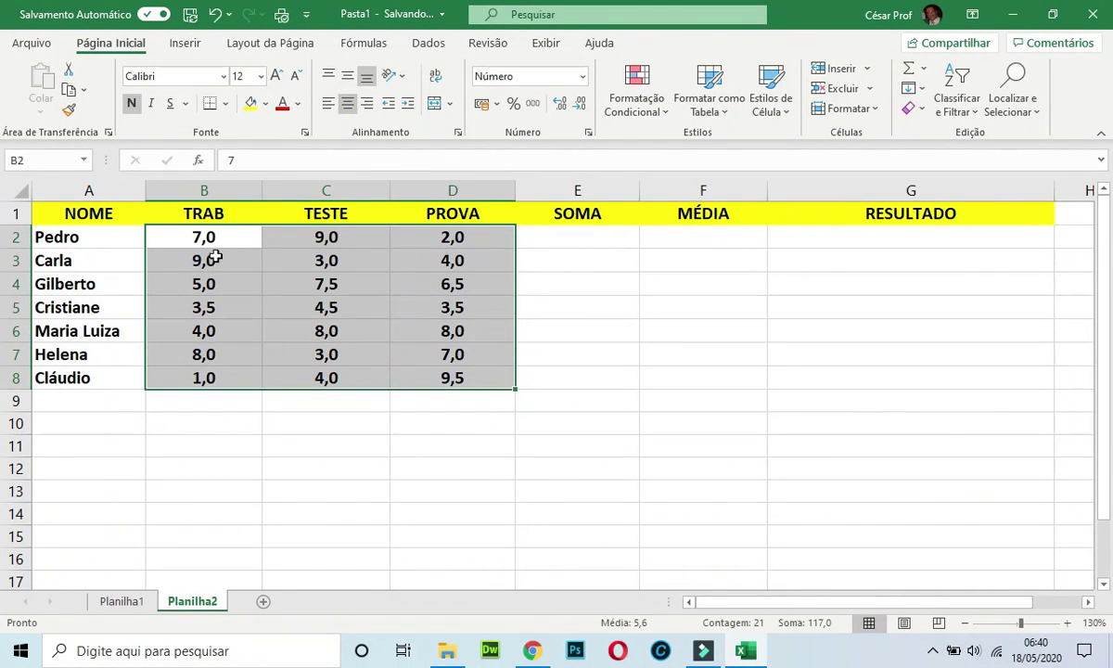
Apply all borders to the whole grade table, A1 to G8.
{"action": "left_click", "coordinate": [88, 217]}
{"action": "left_click_drag", "start_coordinate": [88, 221], "coordinate": [886, 373]}
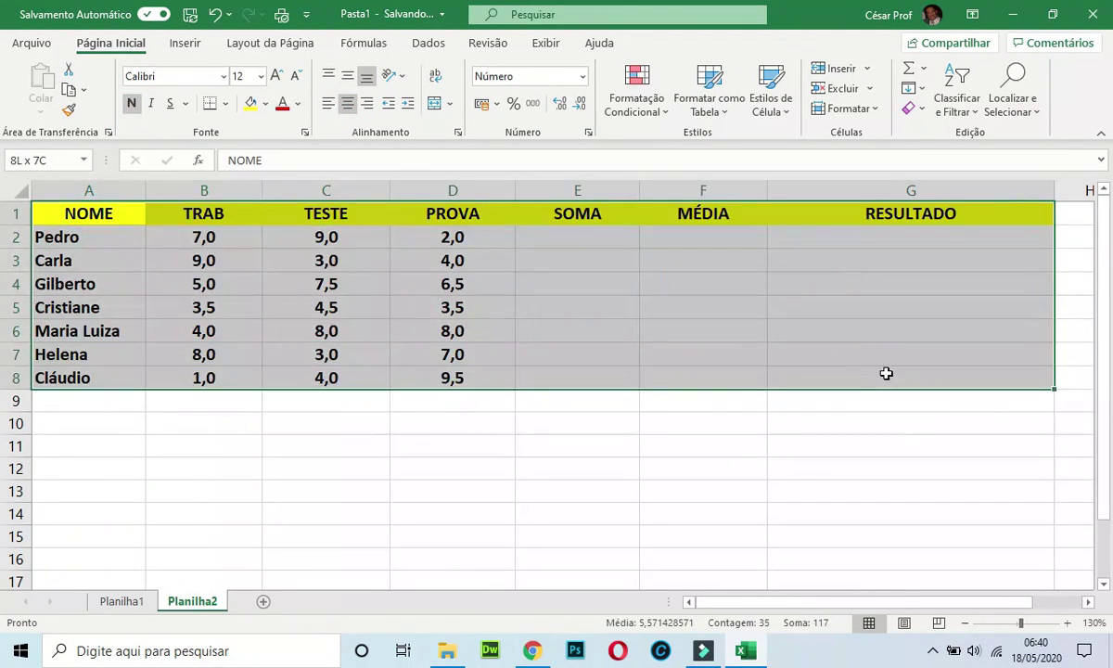
{"action": "left_click", "coordinate": [225, 103]}
{"action": "left_click", "coordinate": [228, 277]}
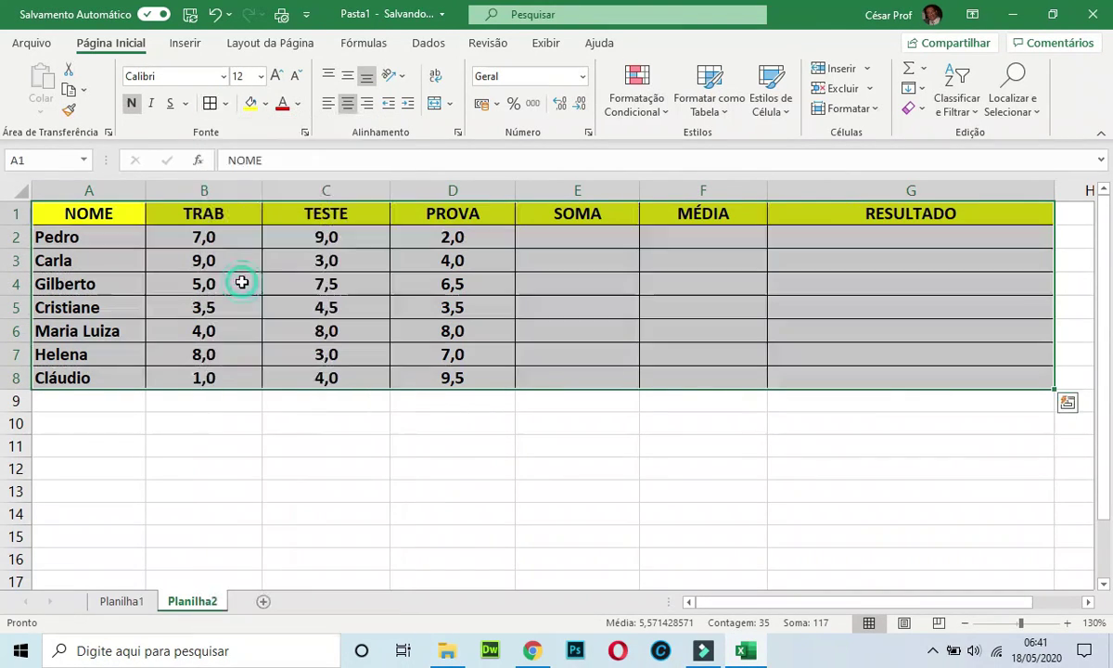
{"action": "left_click", "coordinate": [579, 236]}
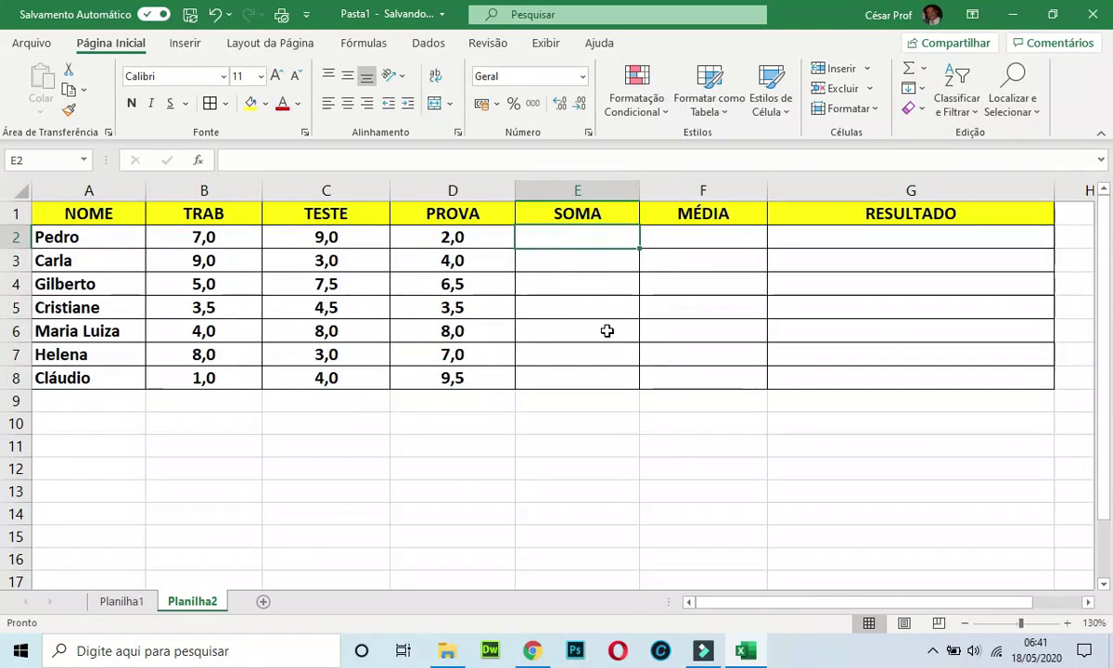
{"action": "left_click", "coordinate": [683, 241]}
{"action": "left_click", "coordinate": [600, 241]}
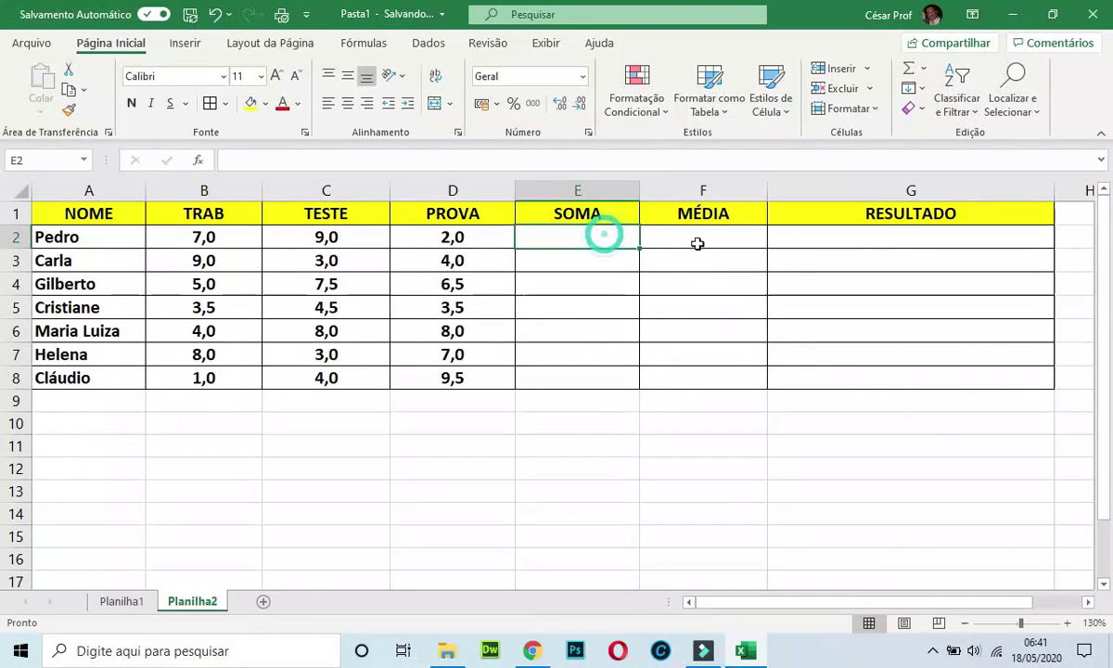
{"action": "left_click", "coordinate": [701, 241]}
{"action": "left_click", "coordinate": [816, 238]}
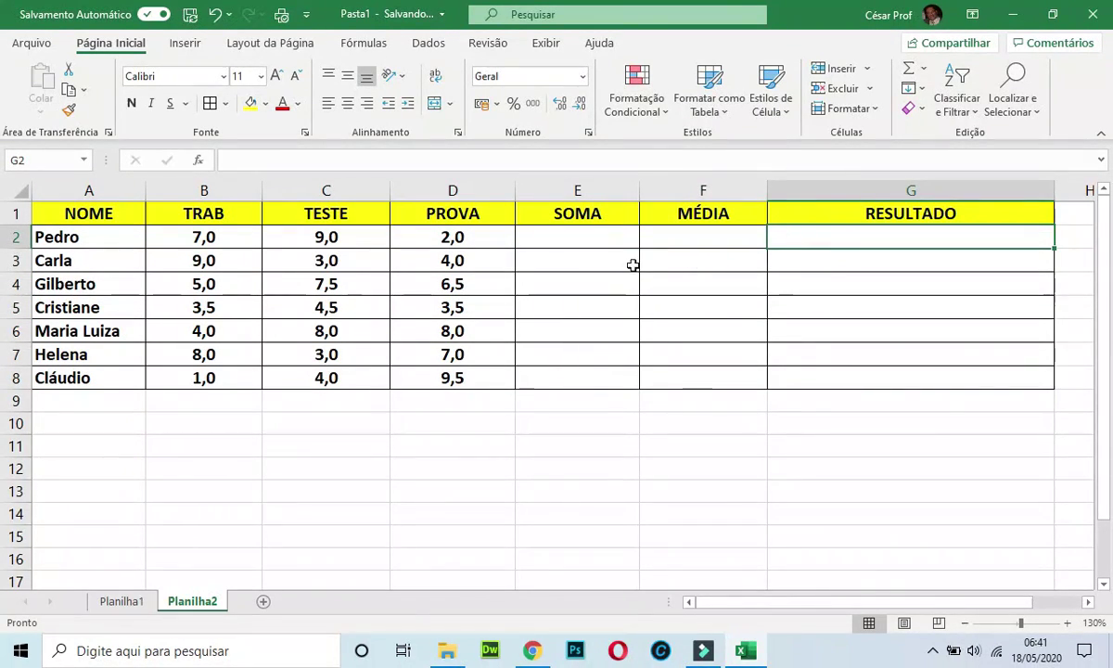
Enter the formula =soma(B2:D2) in E2 to sum the first student's three grades.
{"action": "left_click", "coordinate": [615, 237]}
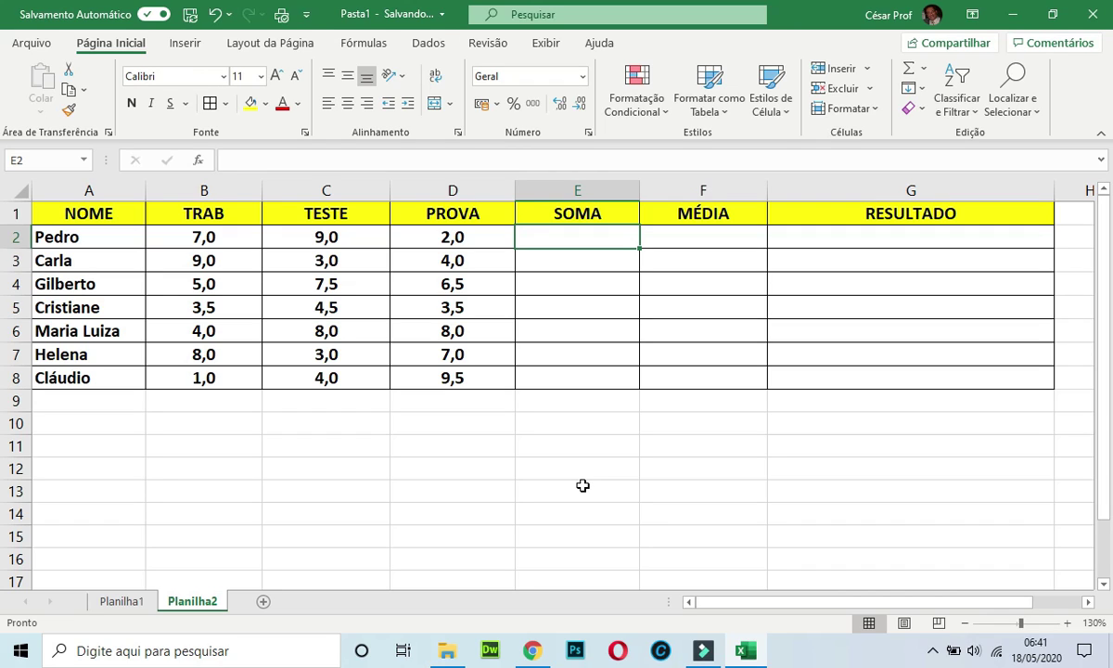
{"action": "type", "text": "="}
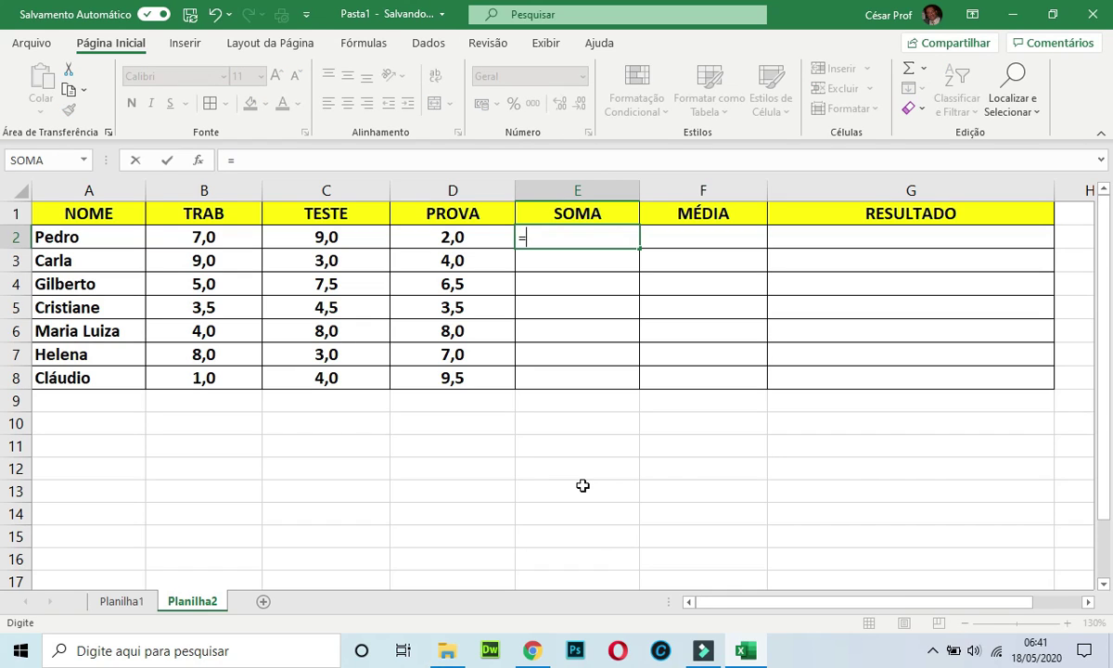
{"action": "type", "text": "soma"}
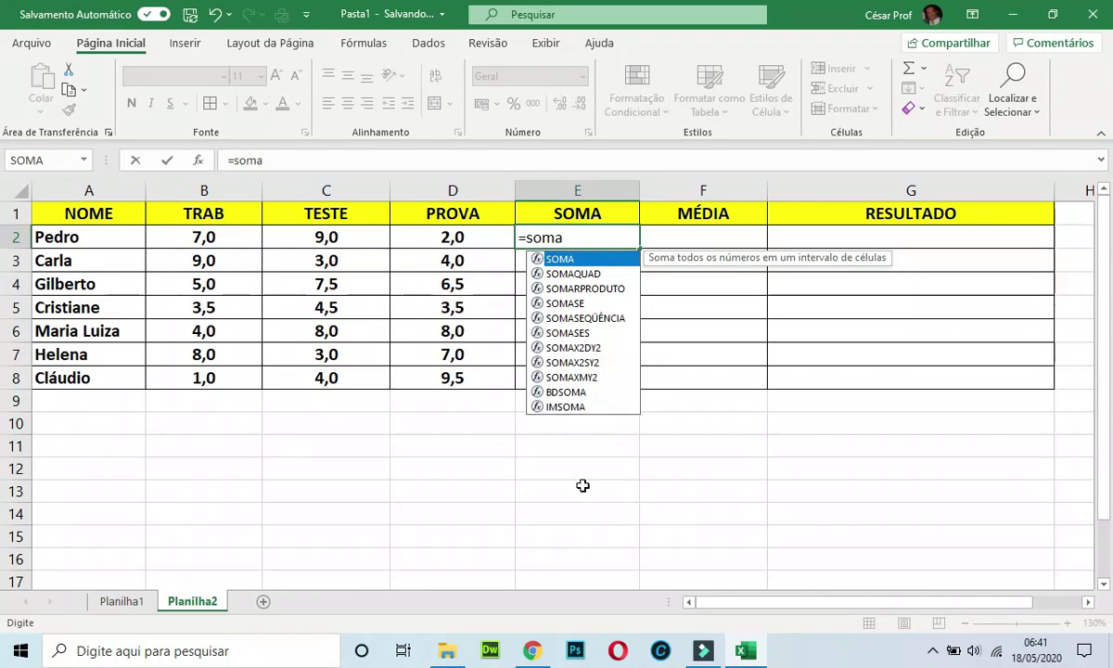
{"action": "type", "text": "("}
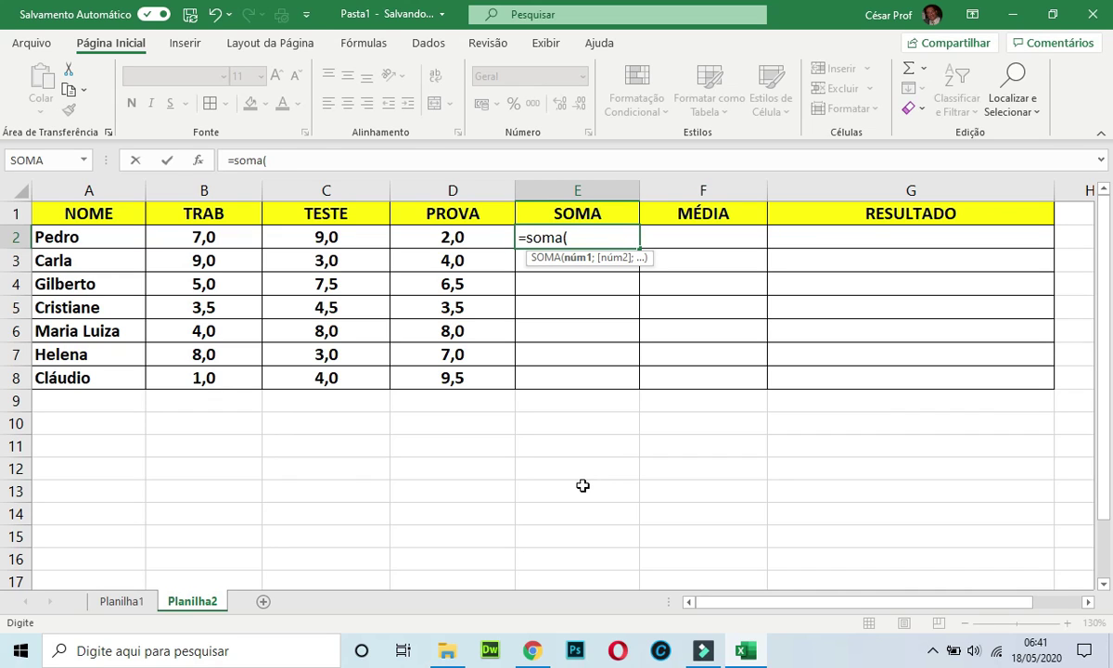
{"action": "key", "text": "Left"}
{"action": "key", "text": "Left"}
{"action": "key", "text": "Left"}
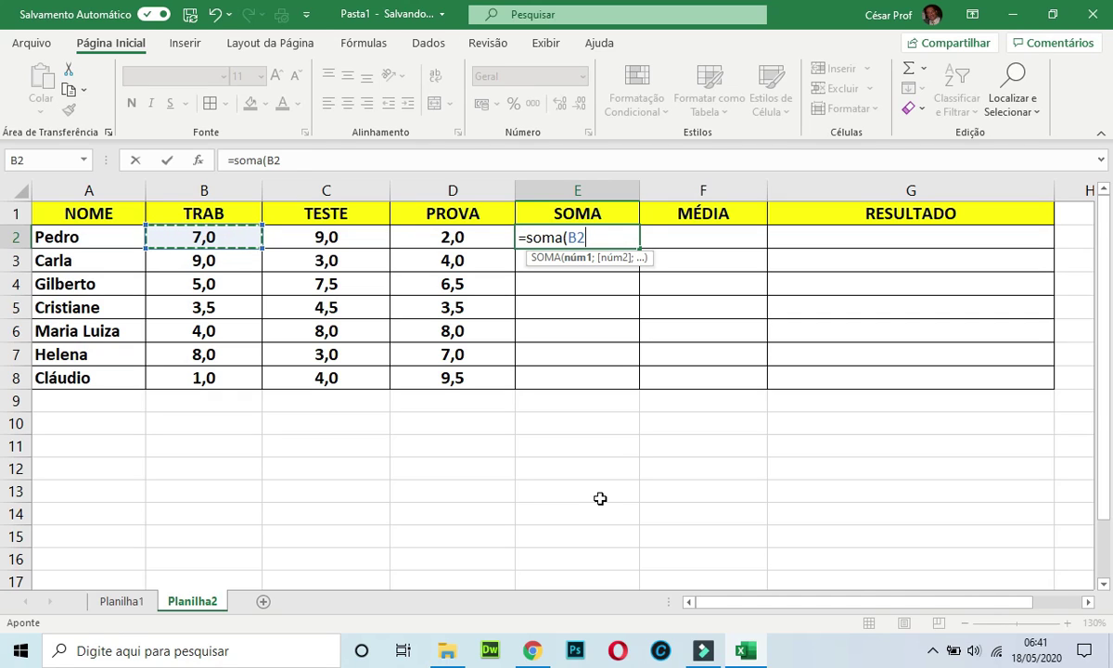
{"action": "key", "text": "F8"}
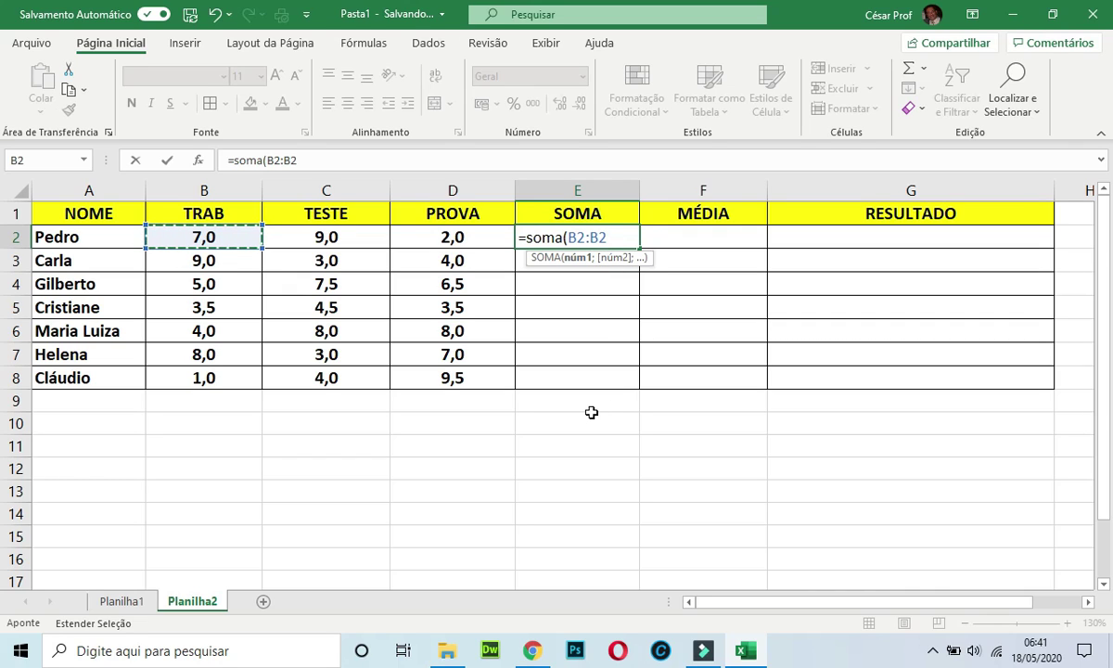
{"action": "key", "text": "Right"}
{"action": "key", "text": "Right"}
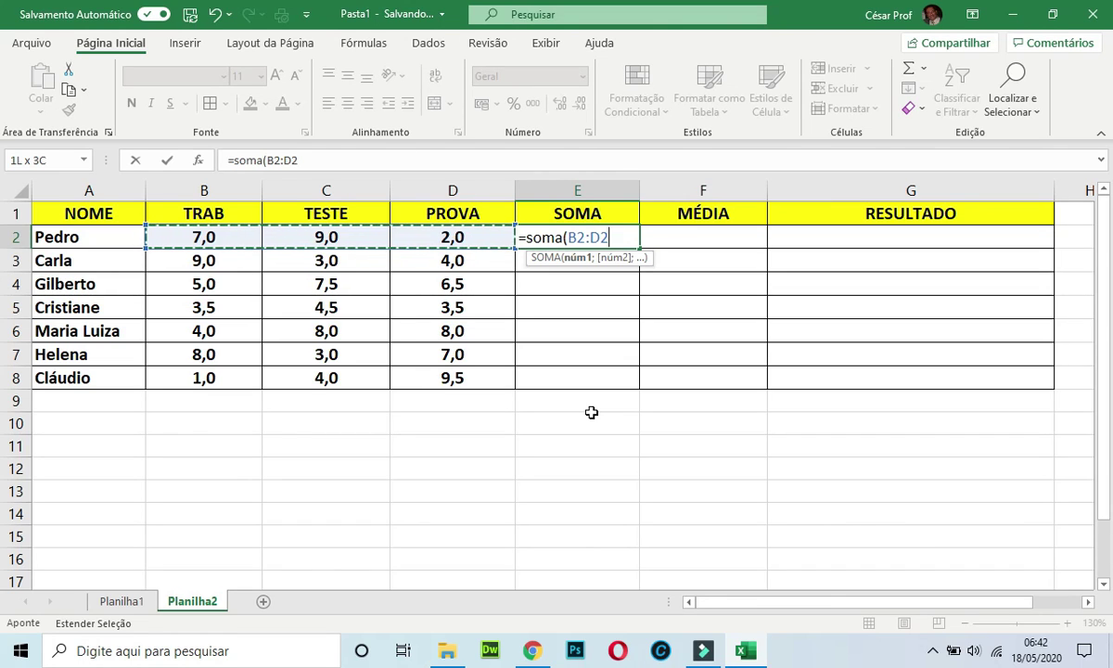
{"action": "type", "text": ")"}
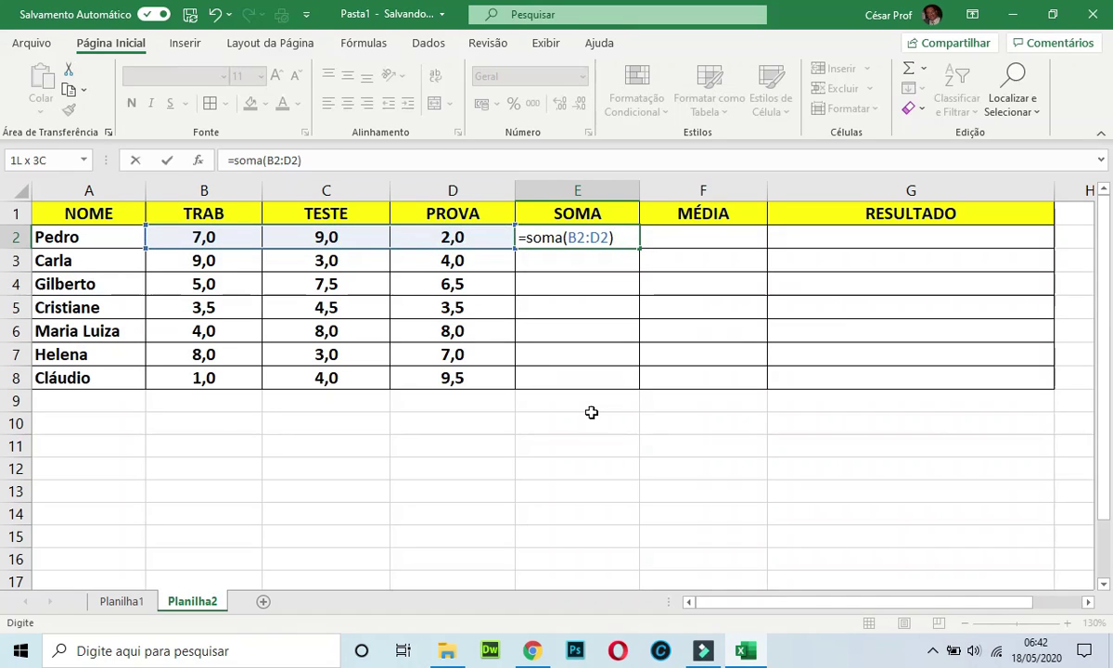
{"action": "key", "text": "Return"}
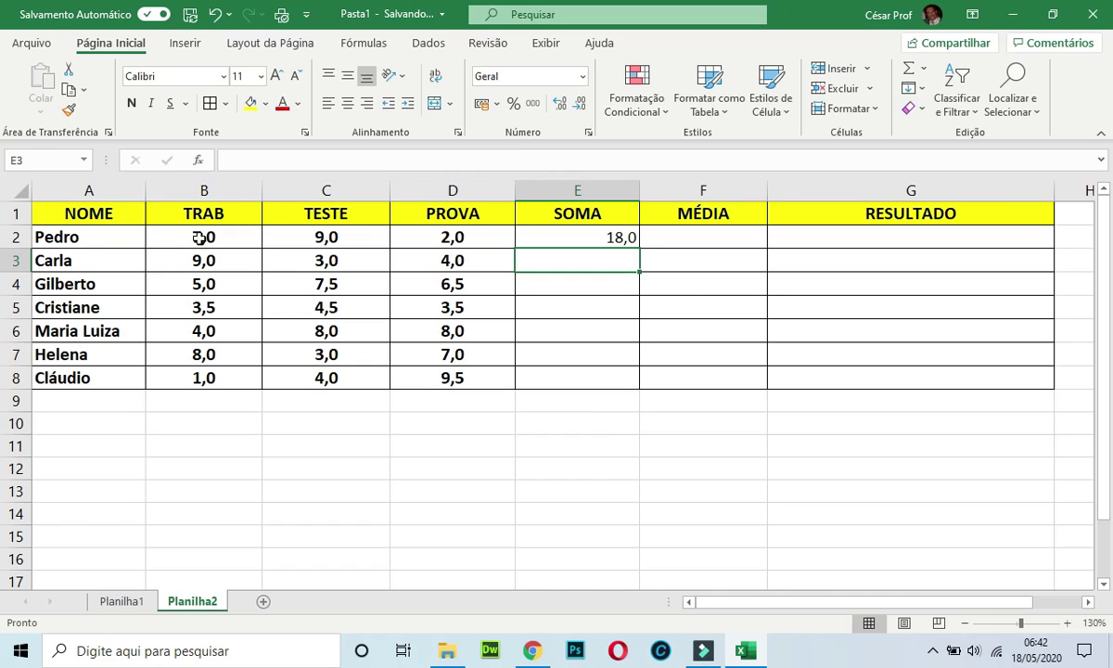
Enter the formula =E2/3 in F2 to calculate the first student's average.
{"action": "left_click", "coordinate": [724, 237]}
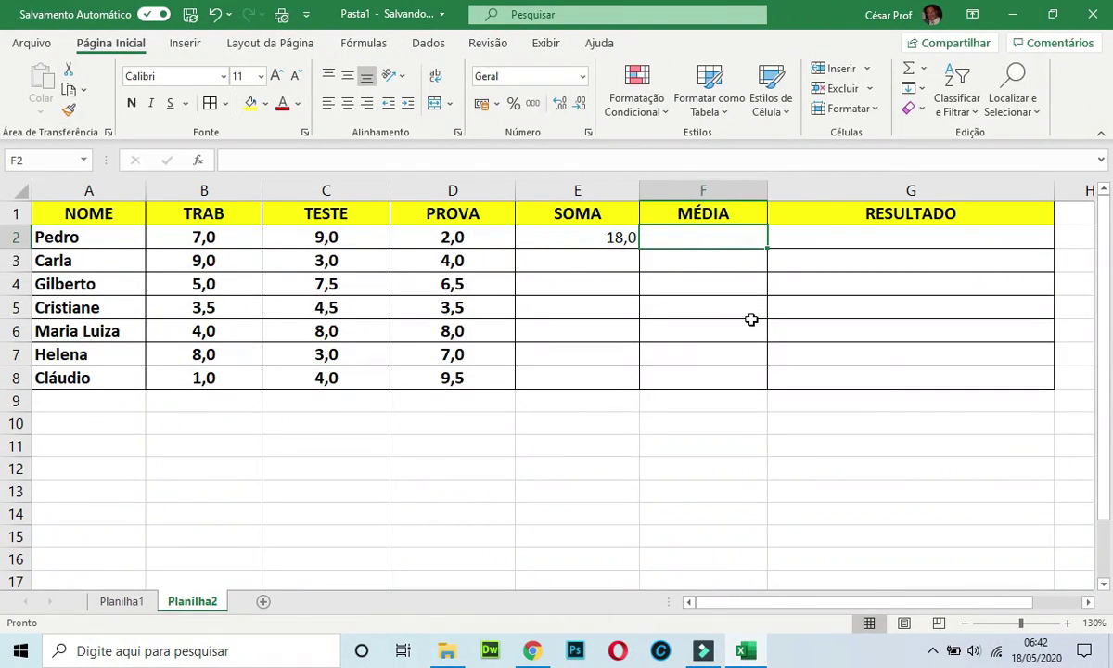
{"action": "type", "text": "="}
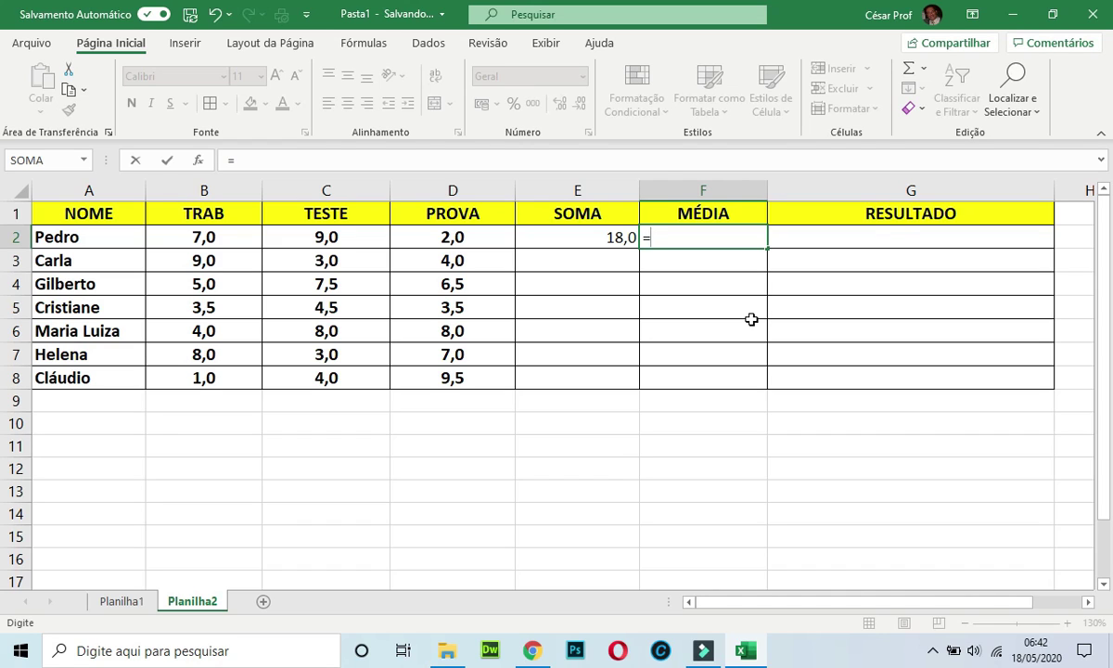
{"action": "key", "text": "Left"}
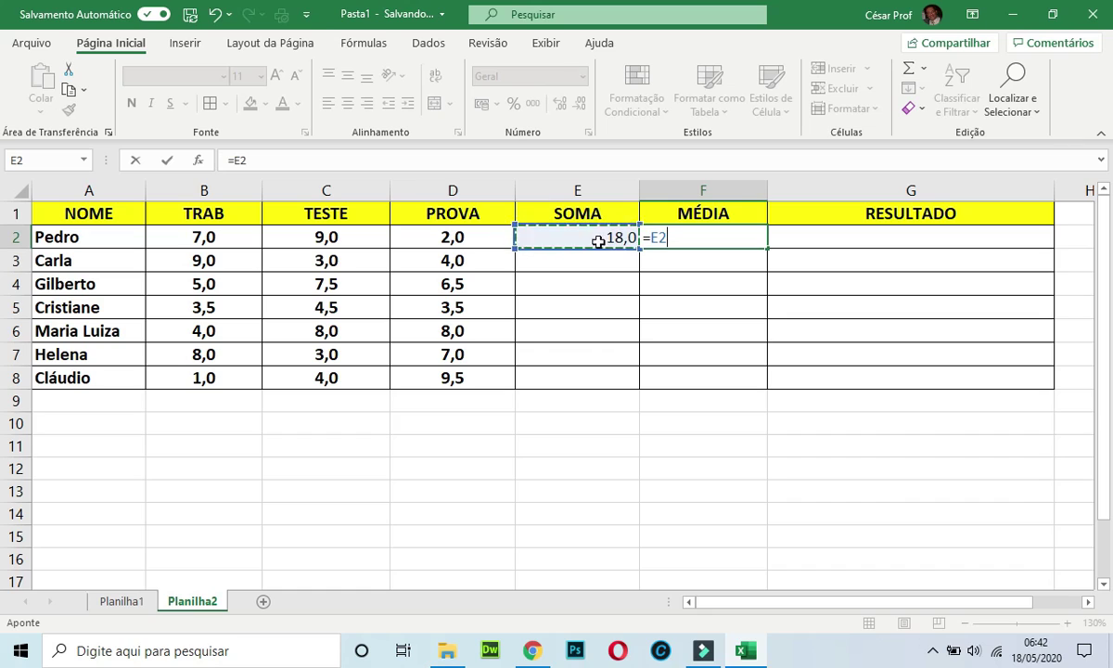
{"action": "type", "text": "/"}
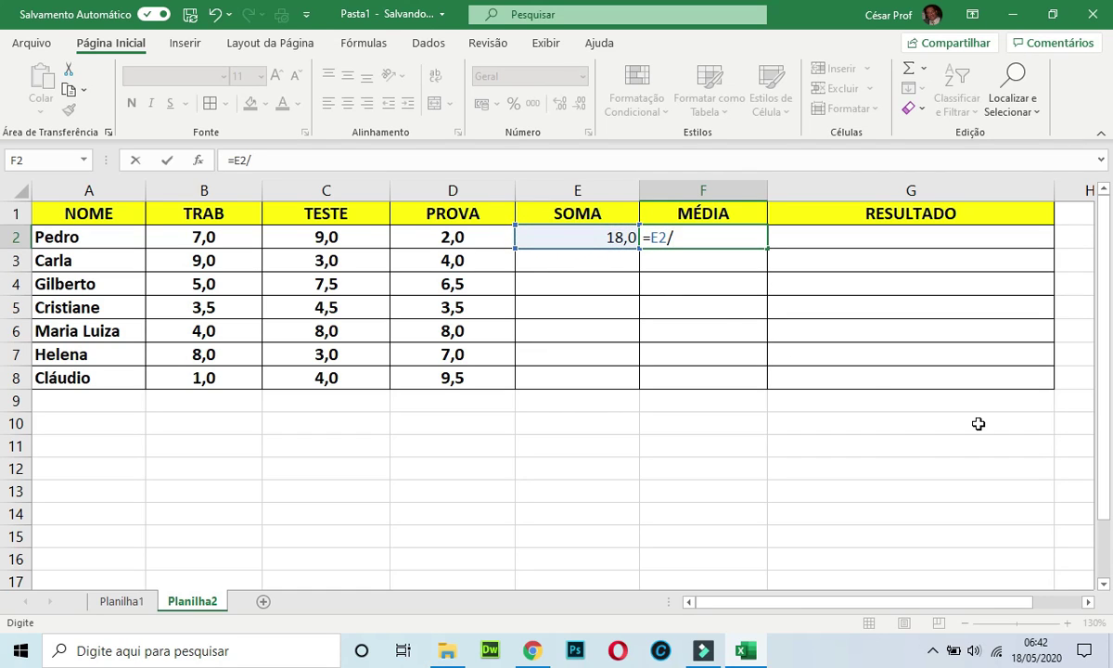
{"action": "type", "text": "3"}
{"action": "key", "text": "Return"}
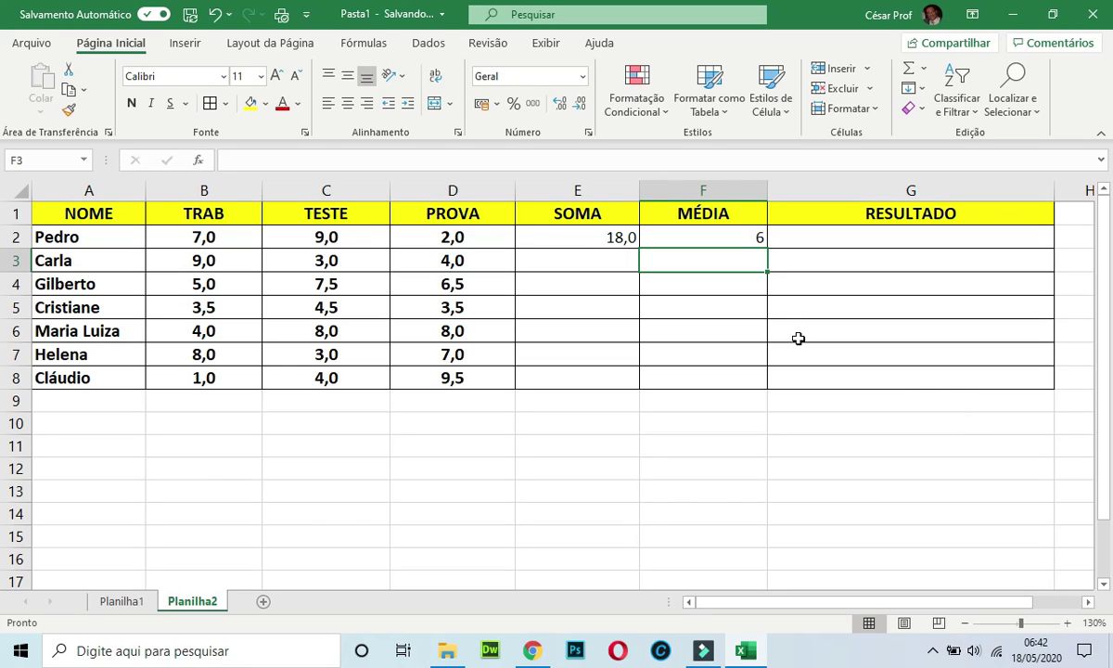
Format the first student's sum and average in E2 and F2 as 14-point bold, centred text.
{"action": "left_click_drag", "start_coordinate": [573, 240], "coordinate": [691, 238]}
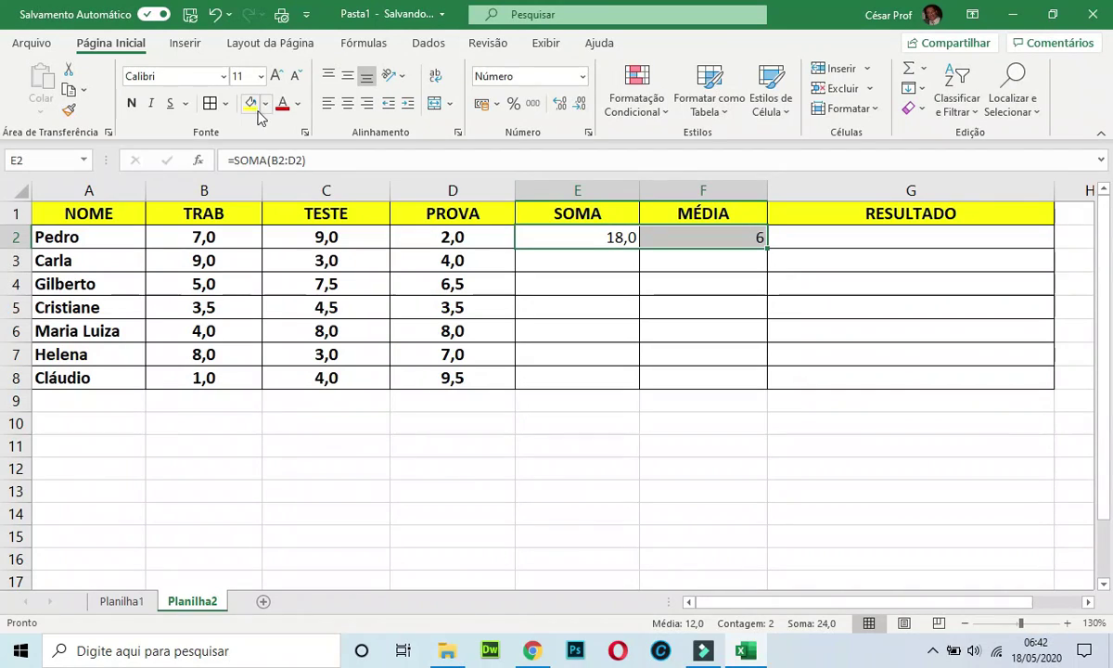
{"action": "left_click", "coordinate": [276, 74]}
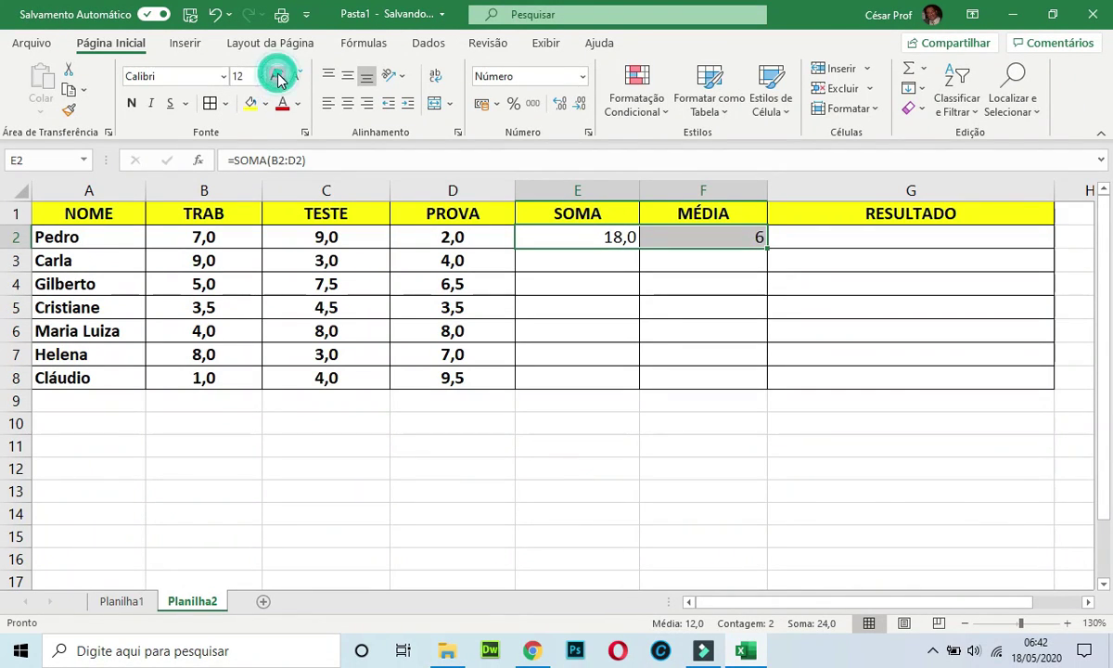
{"action": "left_click", "coordinate": [132, 104]}
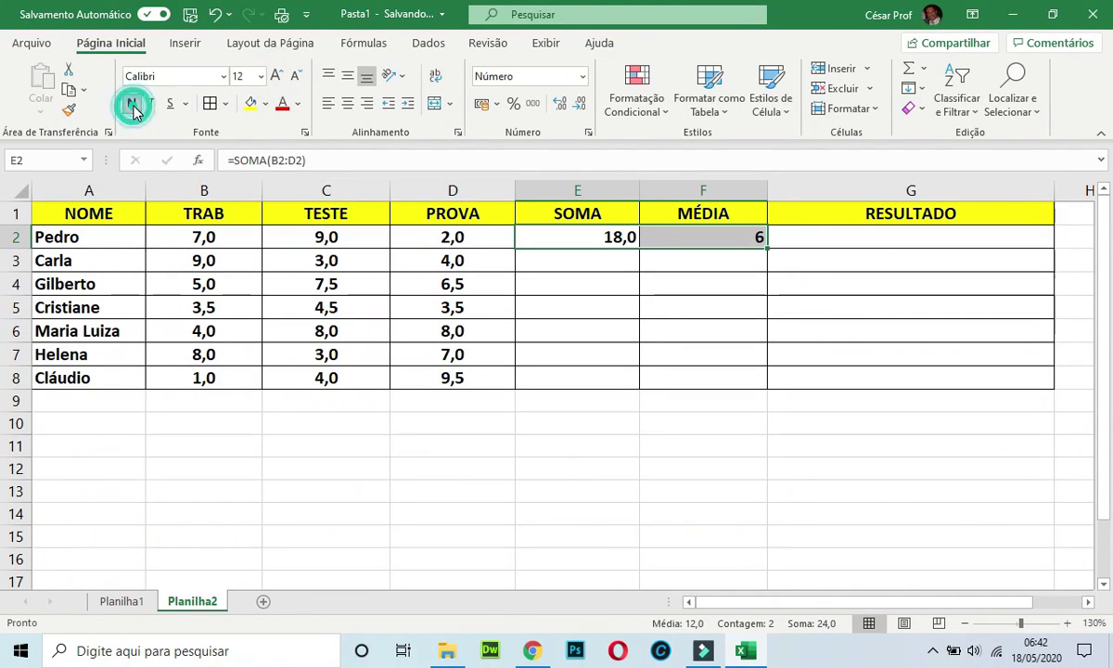
{"action": "left_click", "coordinate": [276, 76]}
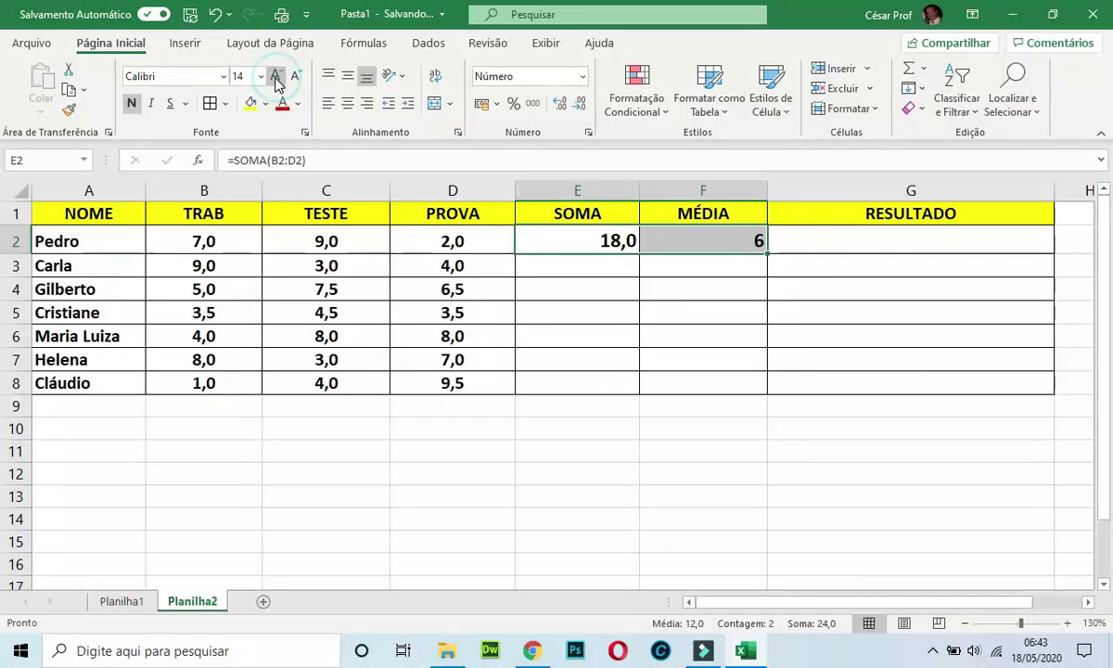
{"action": "left_click", "coordinate": [347, 103]}
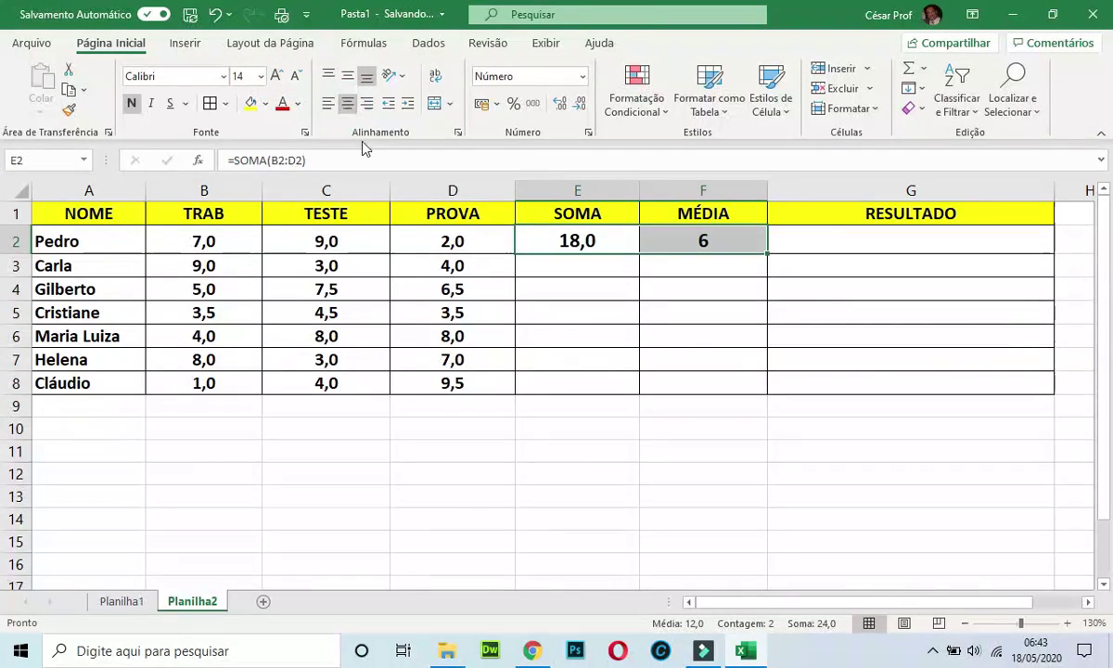
Begin the result formula in G2 with the SE function and the logical test F2<6.
{"action": "left_click", "coordinate": [821, 241]}
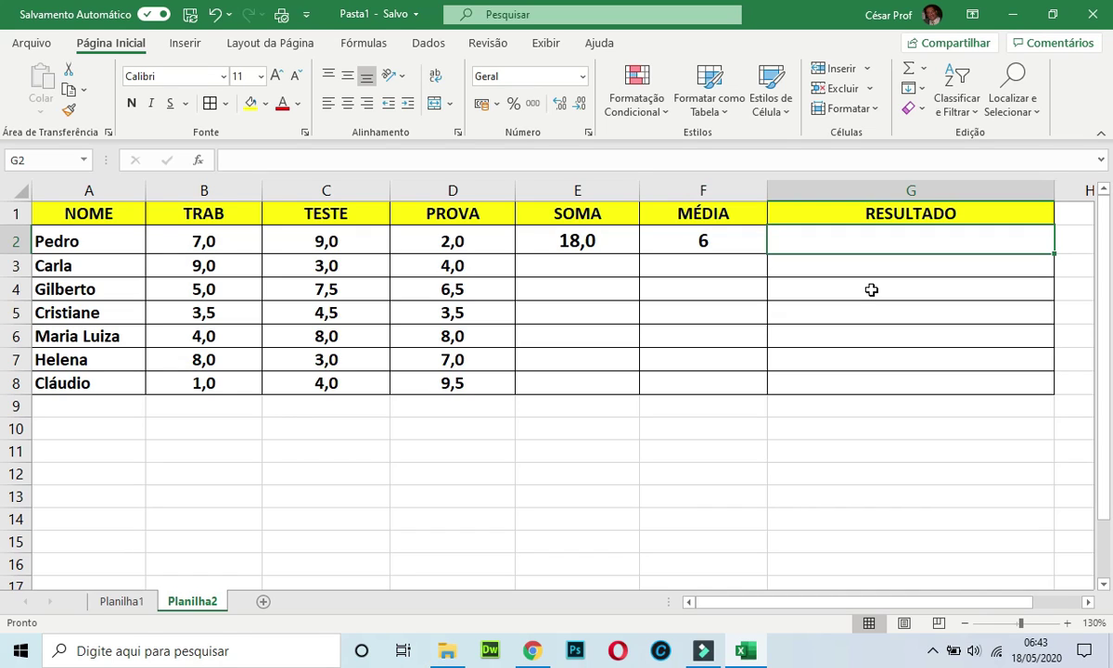
{"action": "type", "text": "="}
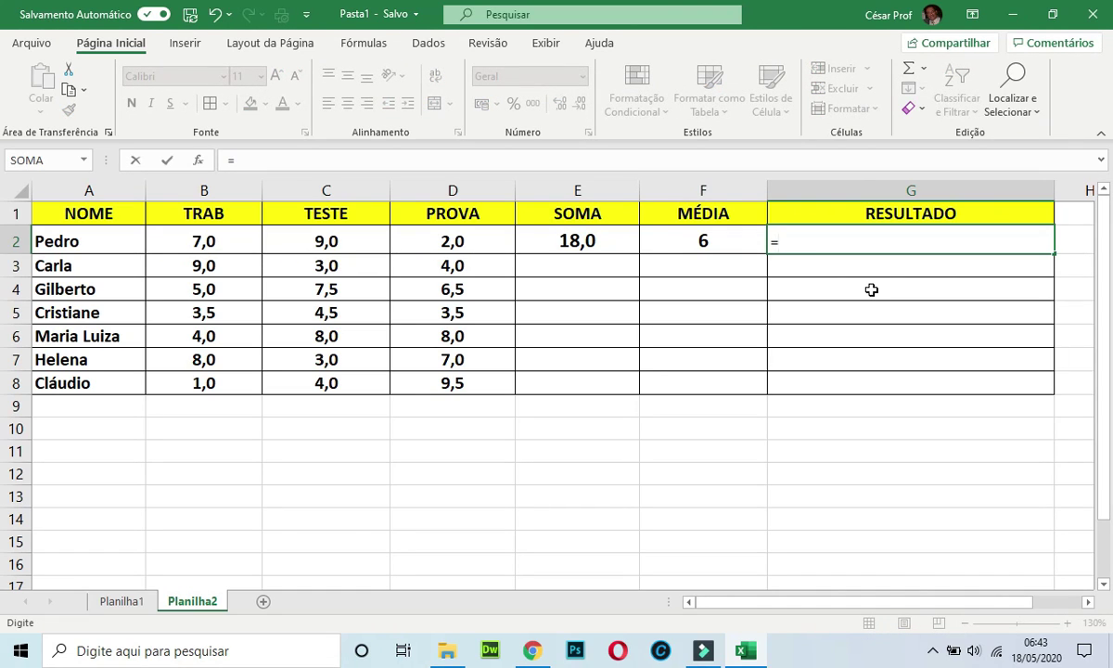
{"action": "type", "text": "se"}
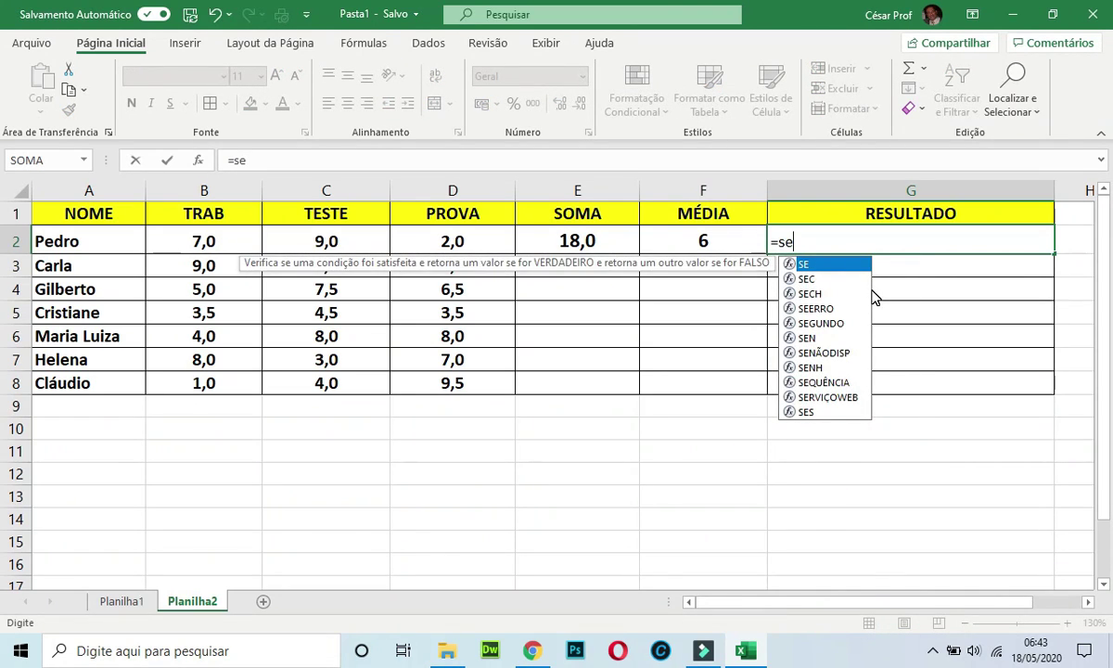
{"action": "key", "text": "BackSpace"}
{"action": "key", "text": "BackSpace"}
{"action": "type", "text": "SE"}
{"action": "type", "text": "("}
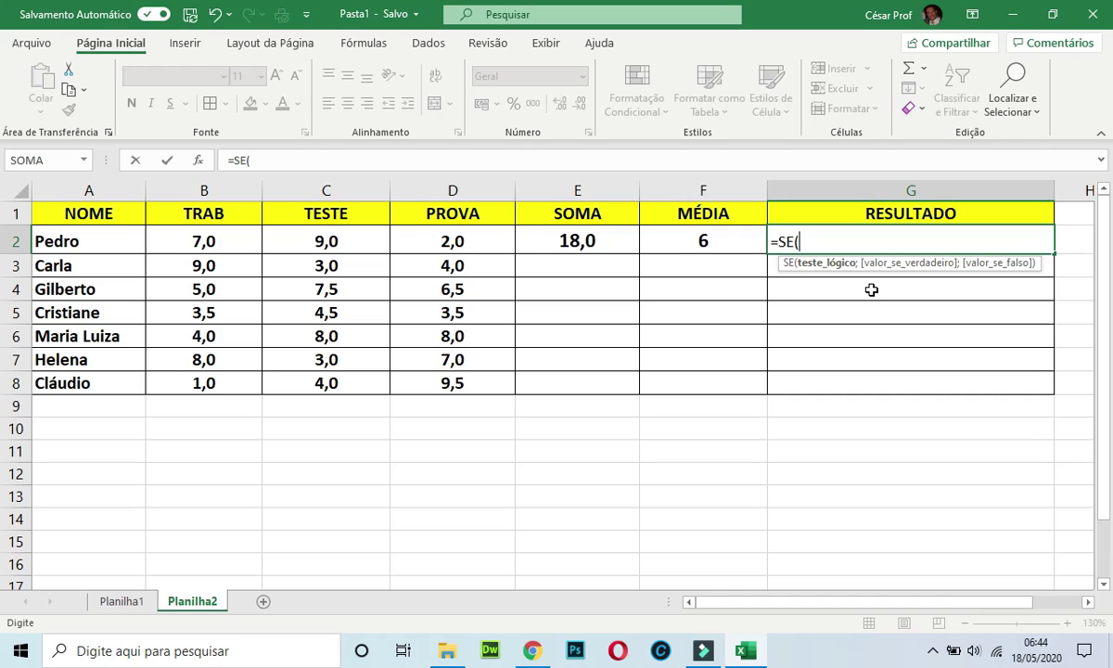
{"action": "key", "text": "Left"}
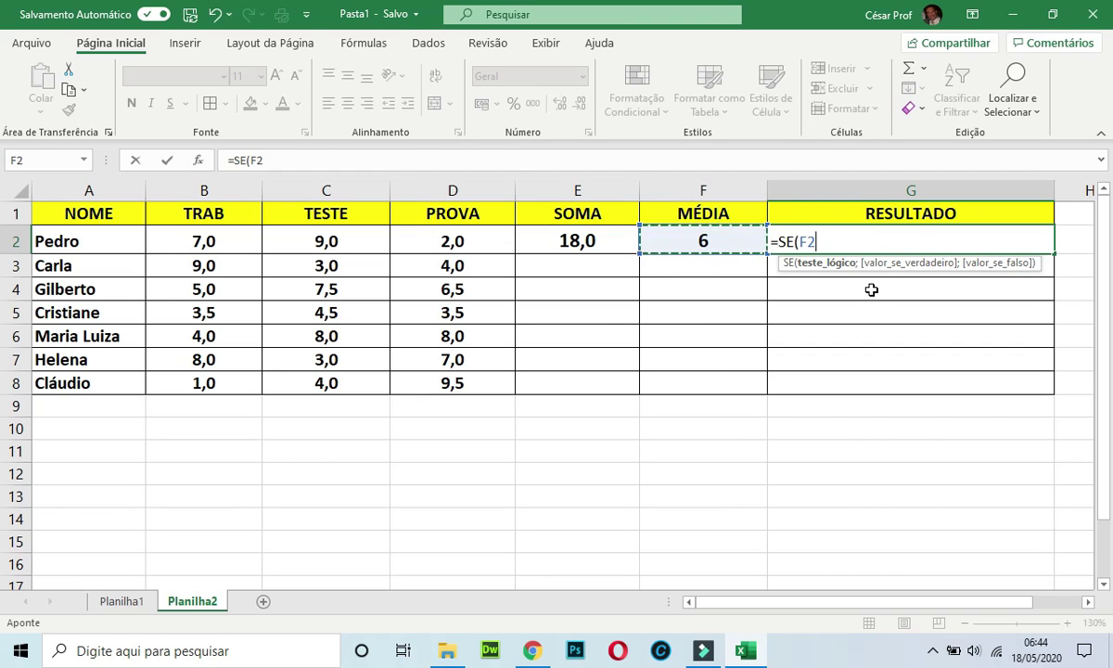
{"action": "type", "text": "<"}
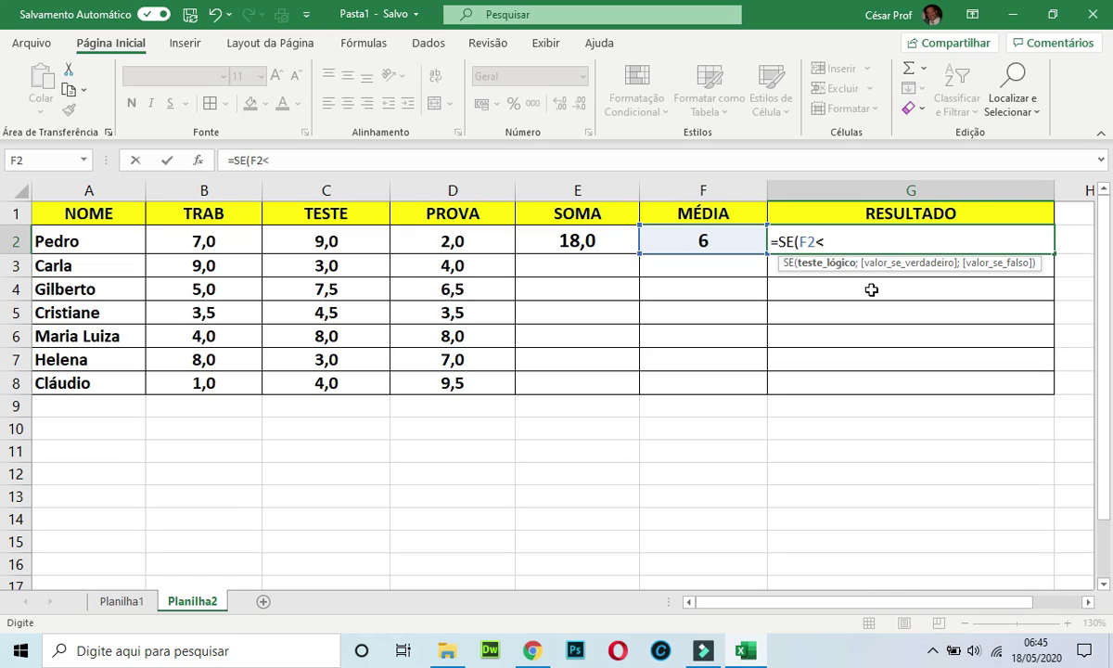
{"action": "type", "text": "6"}
{"action": "type", "text": ";"}
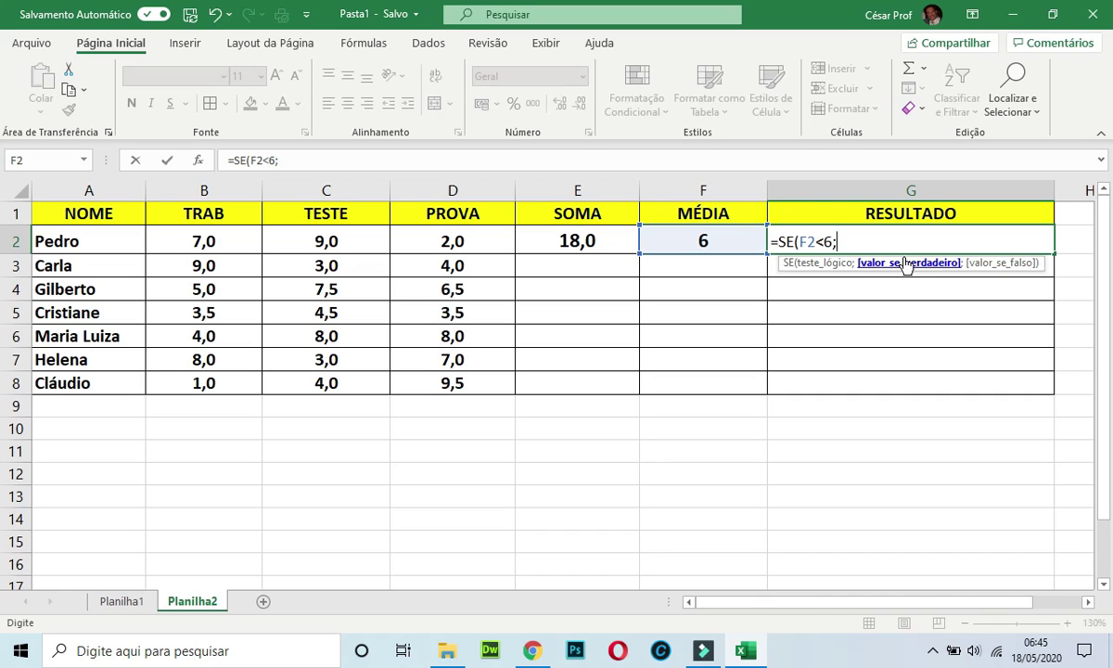
Complete the G2 formula with "RECUPERAÇÃO" as the value if true and "APROVADO" as the value if false.
{"action": "type", "text": "\""}
{"action": "type", "text": "RECUPERAÇÃO"}
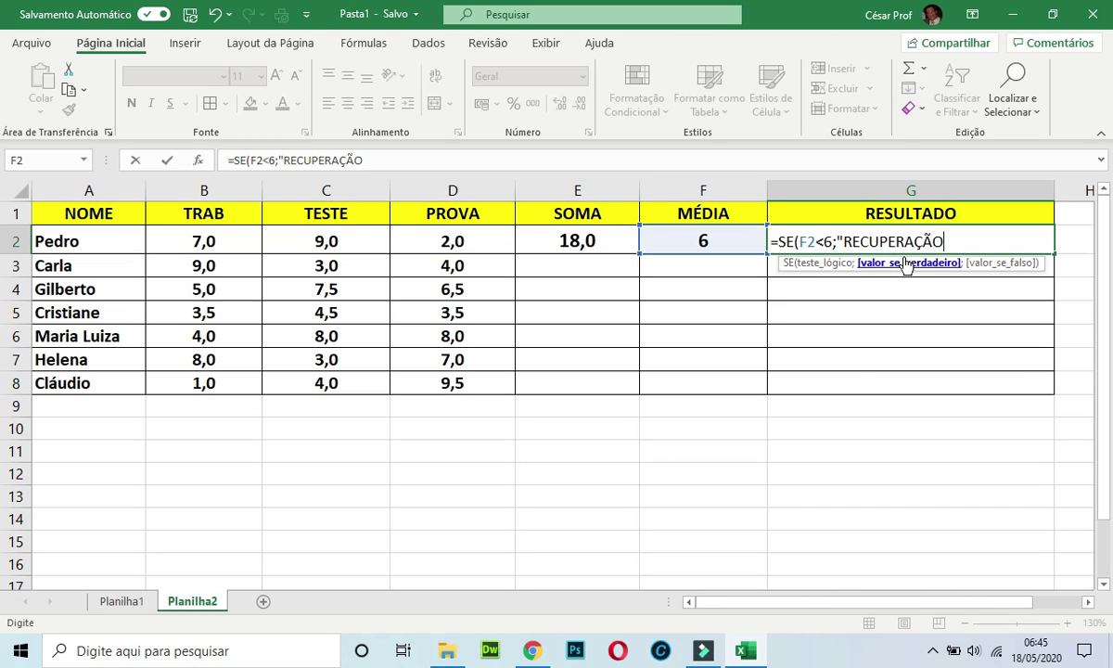
{"action": "type", "text": "\""}
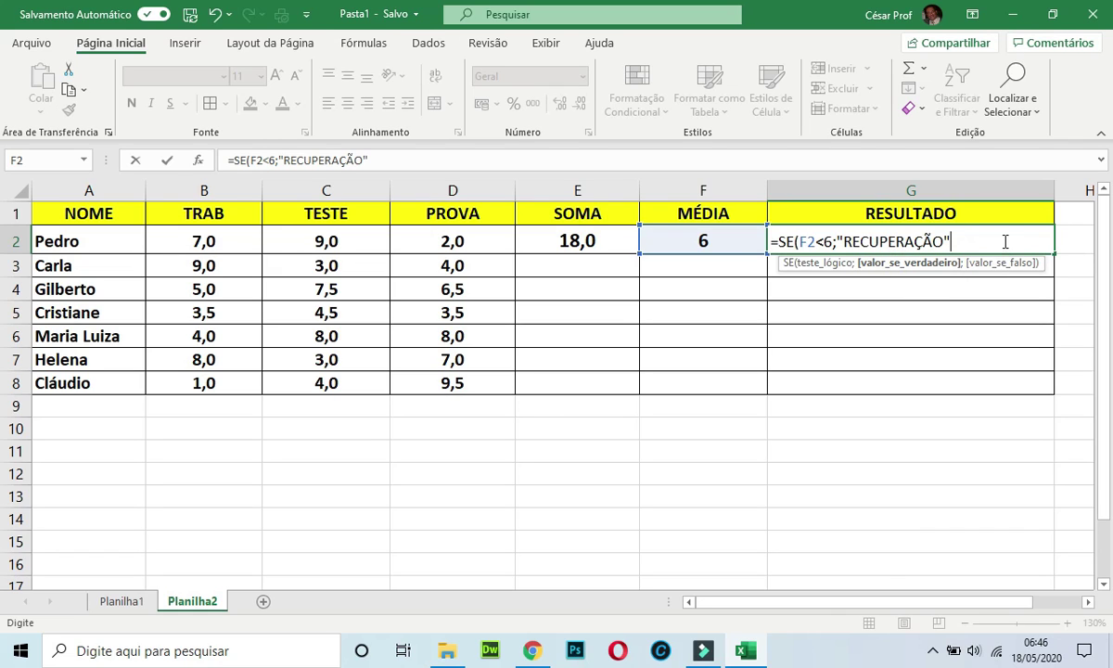
{"action": "type", "text": ";"}
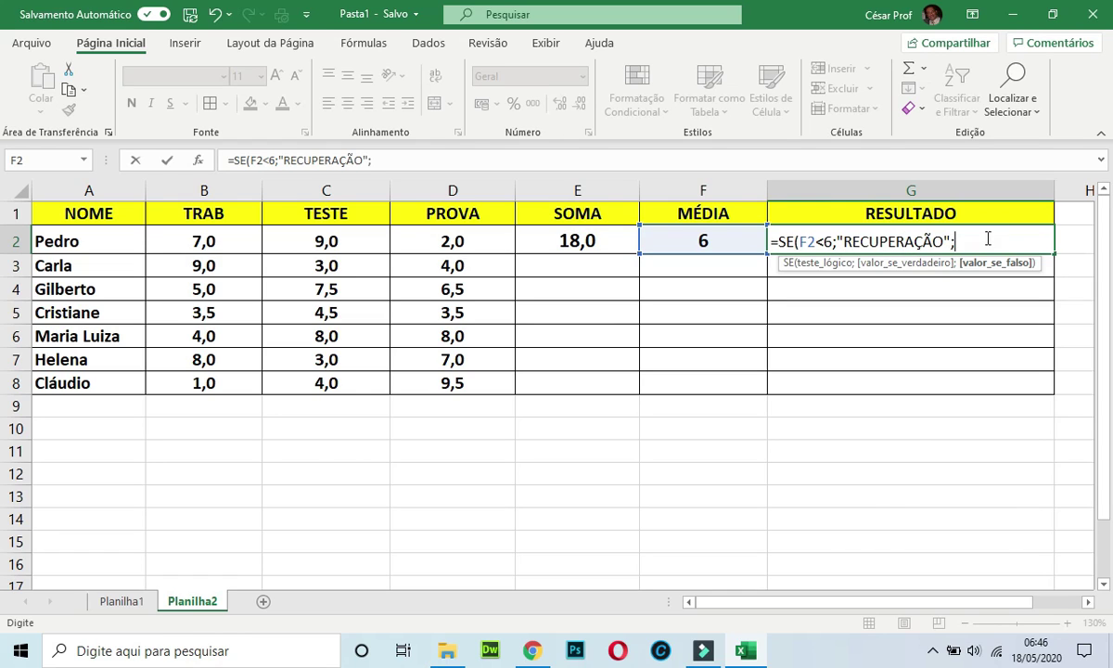
{"action": "type", "text": "\"R"}
{"action": "key", "text": "BackSpace"}
{"action": "type", "text": "APROVADO"}
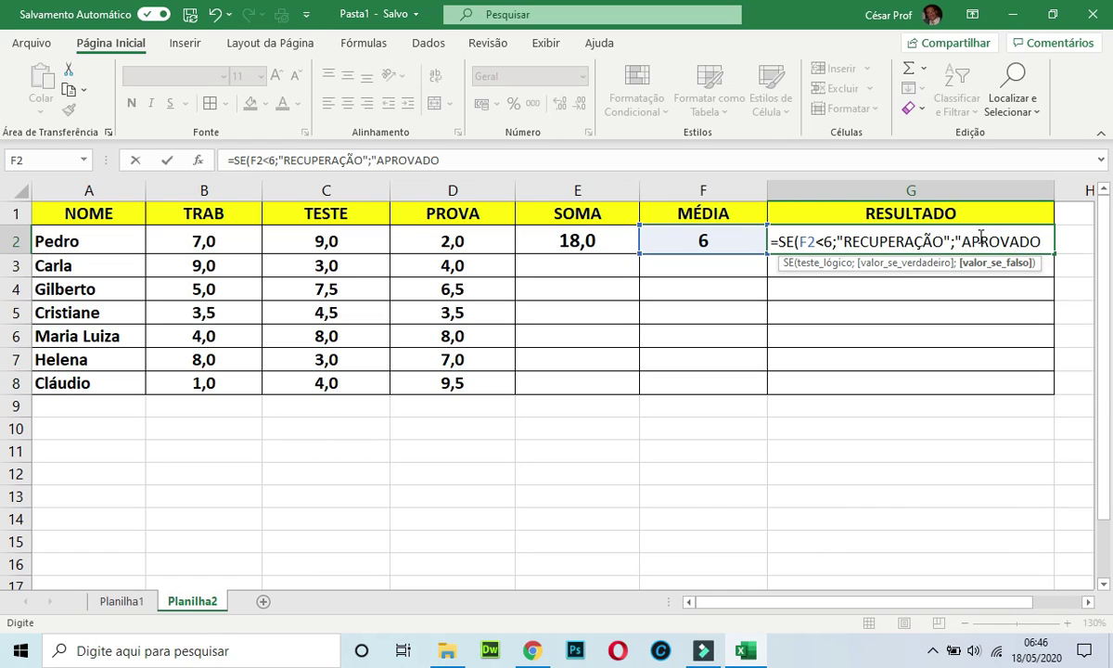
{"action": "type", "text": "\")"}
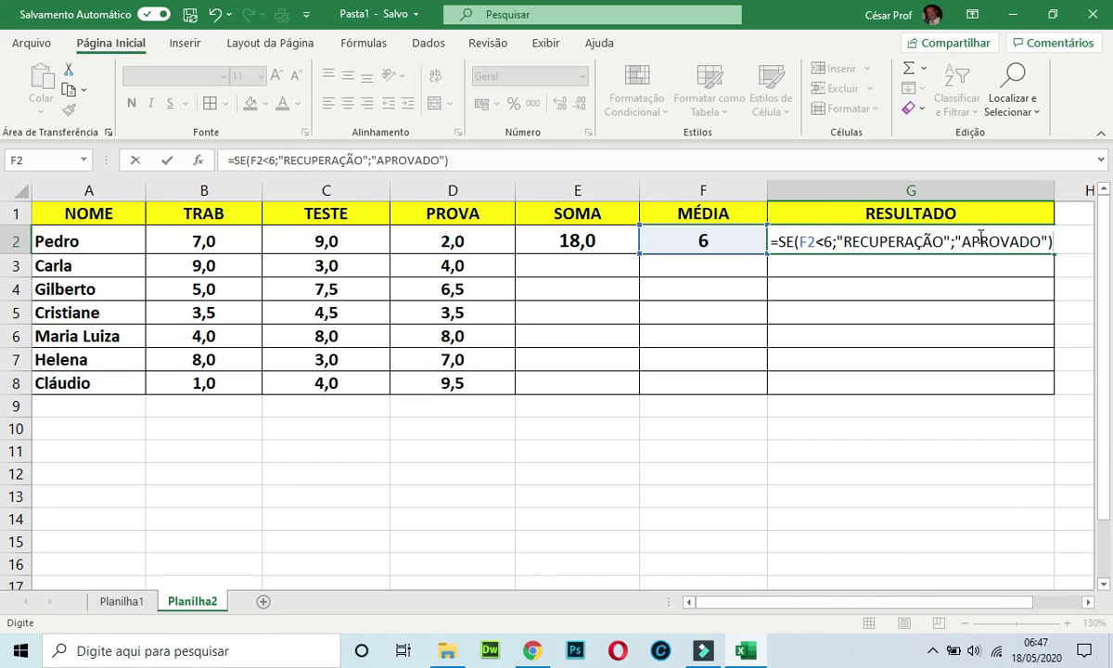
{"action": "key", "text": "Return"}
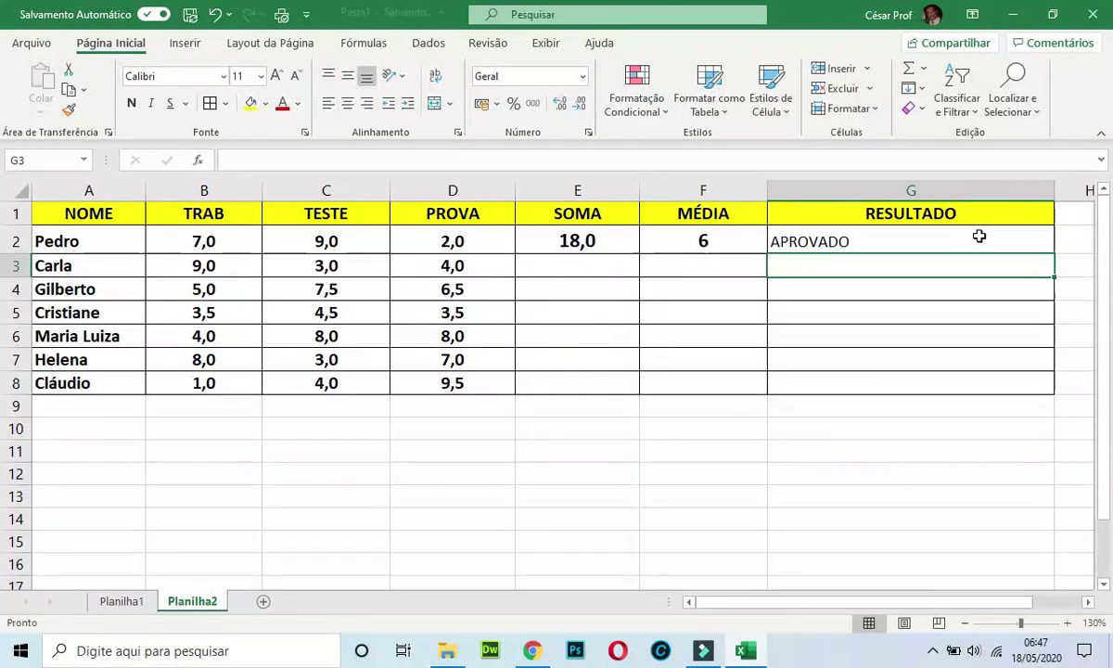
Show the average in F2 with one decimal place and fill the sum formula from E2 down to E8.
{"action": "left_click", "coordinate": [698, 240]}
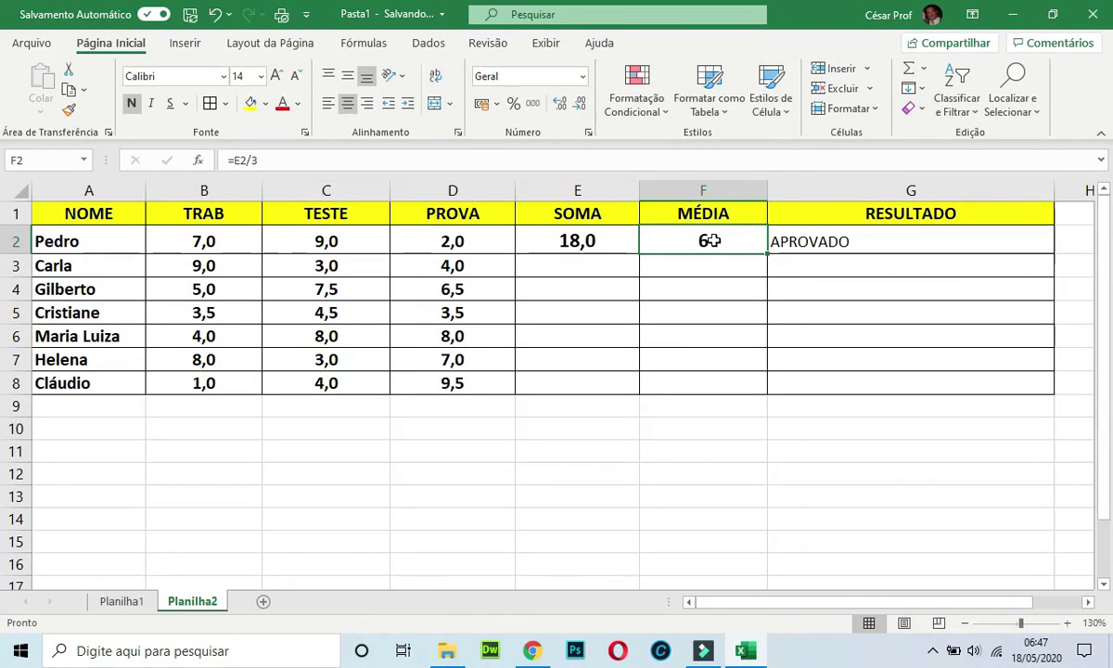
{"action": "left_click", "coordinate": [562, 105]}
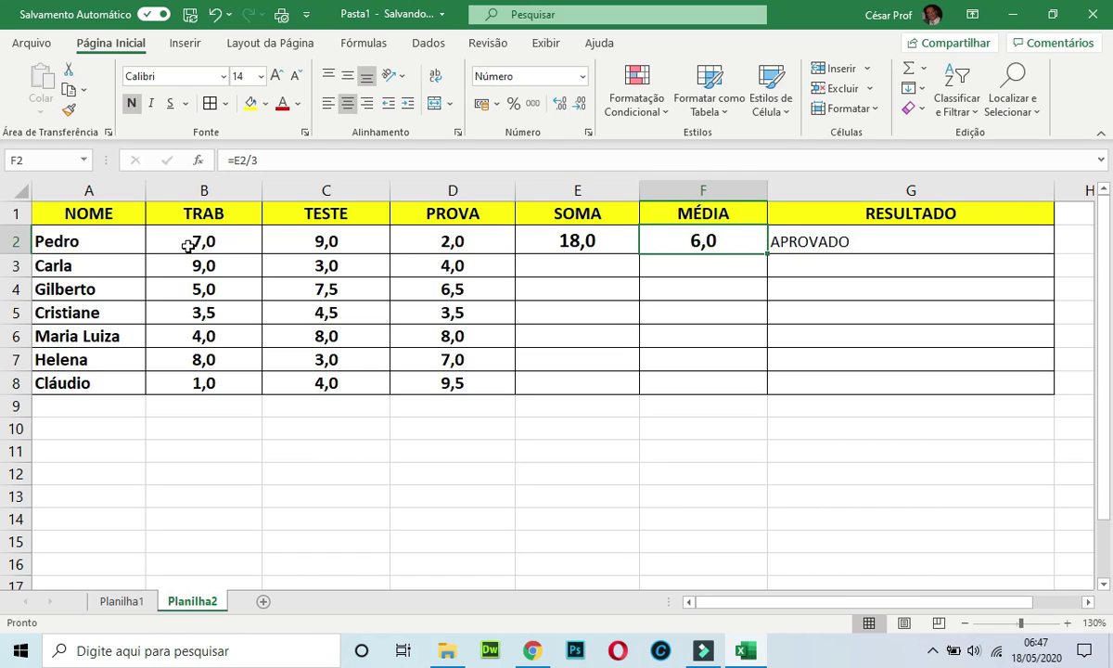
{"action": "left_click", "coordinate": [607, 241]}
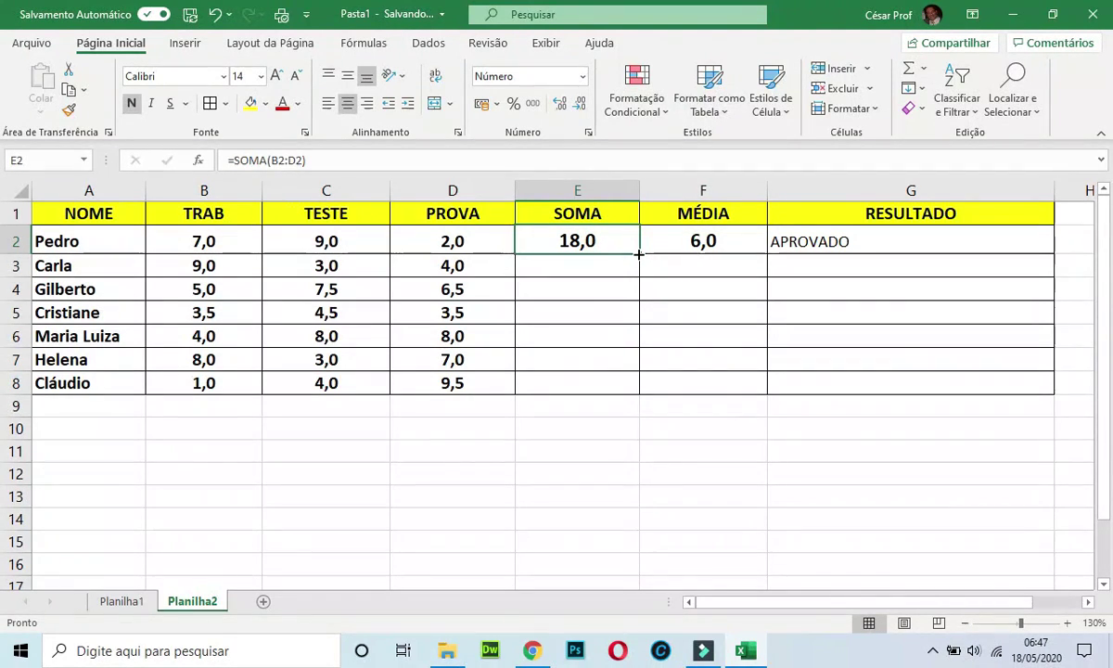
{"action": "left_click_drag", "start_coordinate": [639, 253], "coordinate": [637, 392]}
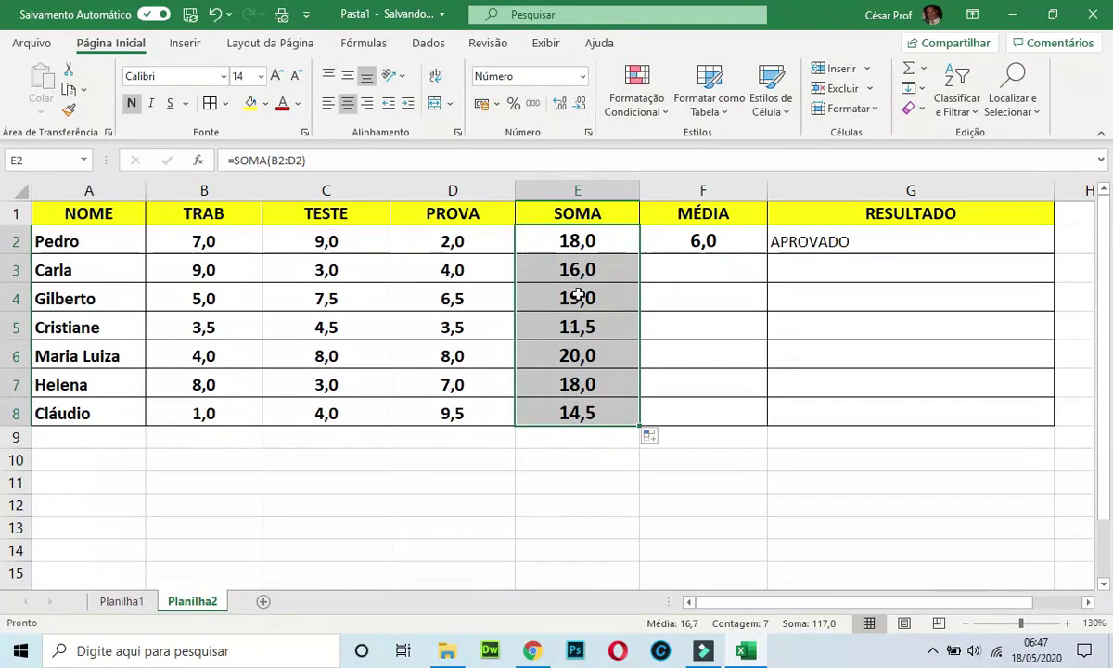
Fill the average formula from F2 down to F8 and check the copied formulas in F3, F5 and F8.
{"action": "left_click", "coordinate": [728, 244]}
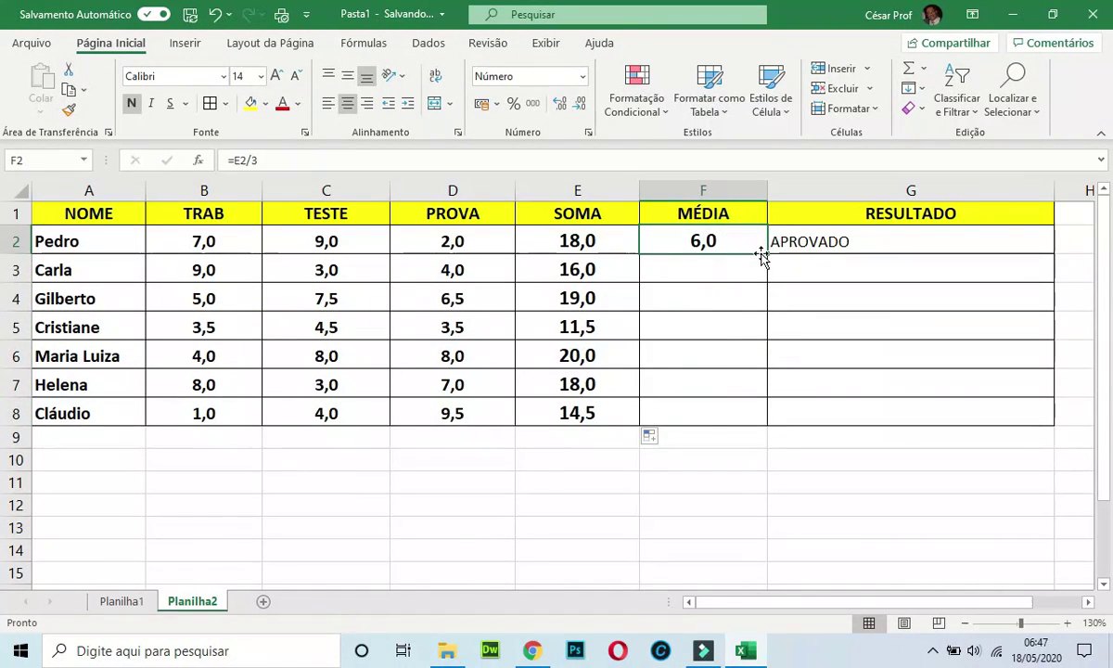
{"action": "left_click_drag", "start_coordinate": [769, 253], "coordinate": [762, 431]}
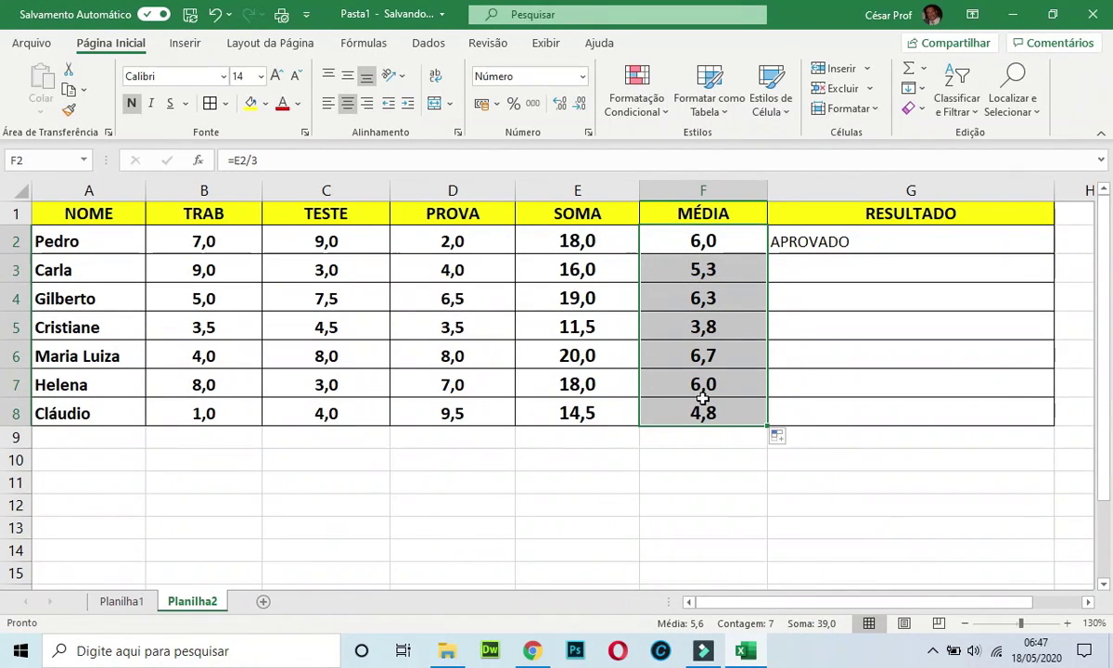
{"action": "left_click", "coordinate": [707, 270]}
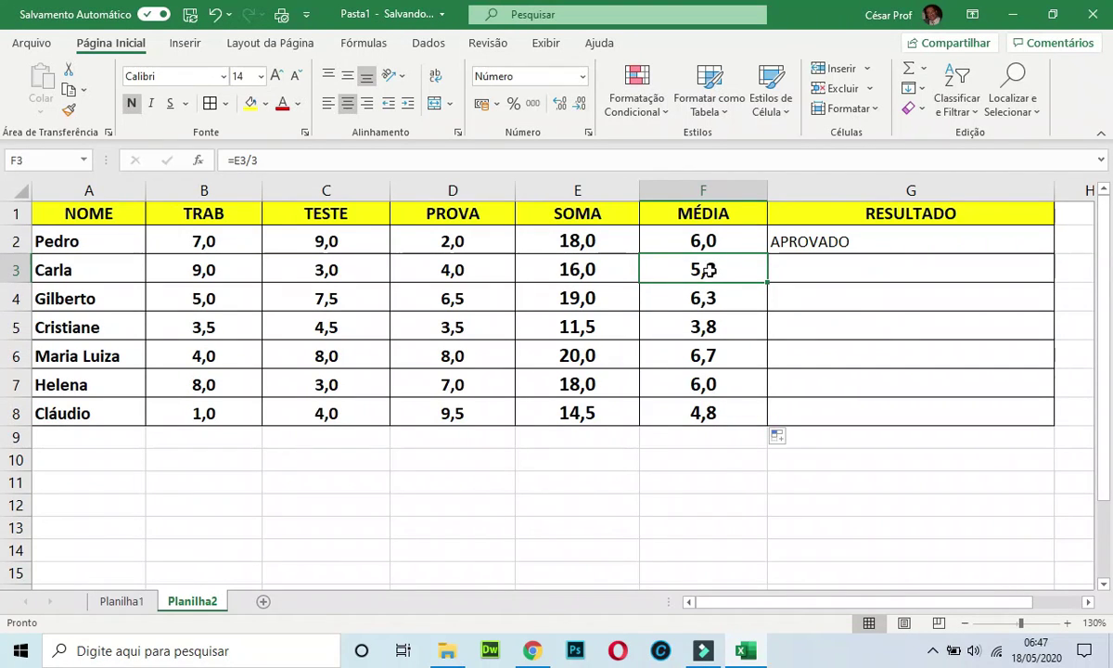
{"action": "left_click", "coordinate": [707, 326]}
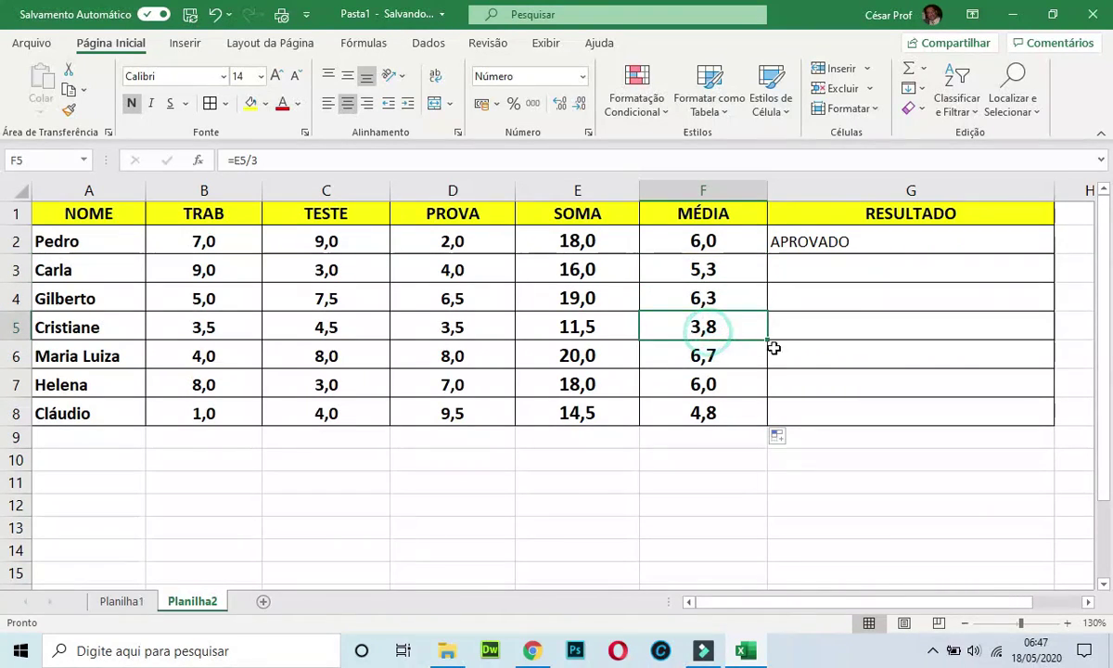
{"action": "left_click", "coordinate": [702, 413]}
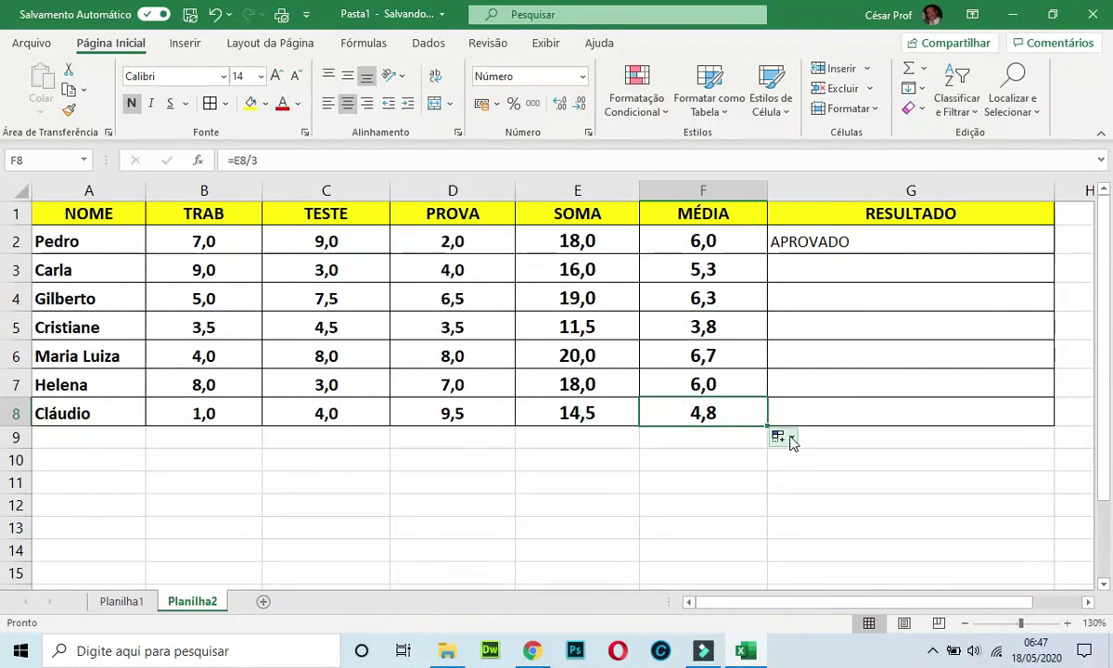
Format the result cell G2 as bold 12-point text, centred horizontally, with a light blue fill.
{"action": "left_click", "coordinate": [815, 247]}
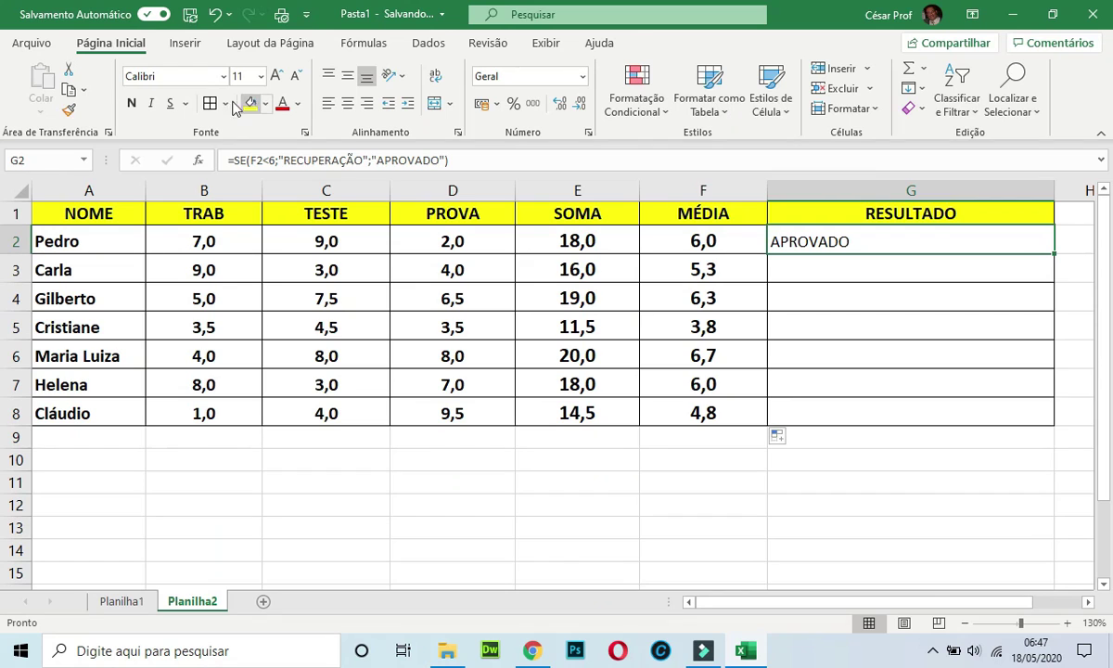
{"action": "left_click", "coordinate": [278, 80]}
{"action": "left_click", "coordinate": [130, 103]}
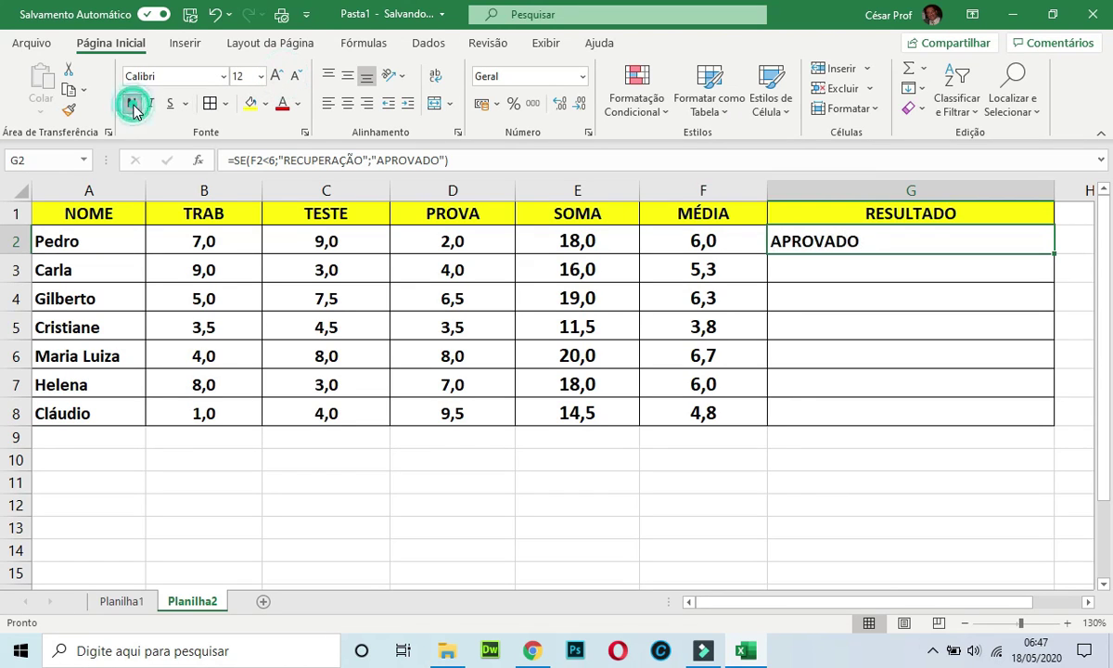
{"action": "left_click", "coordinate": [265, 103]}
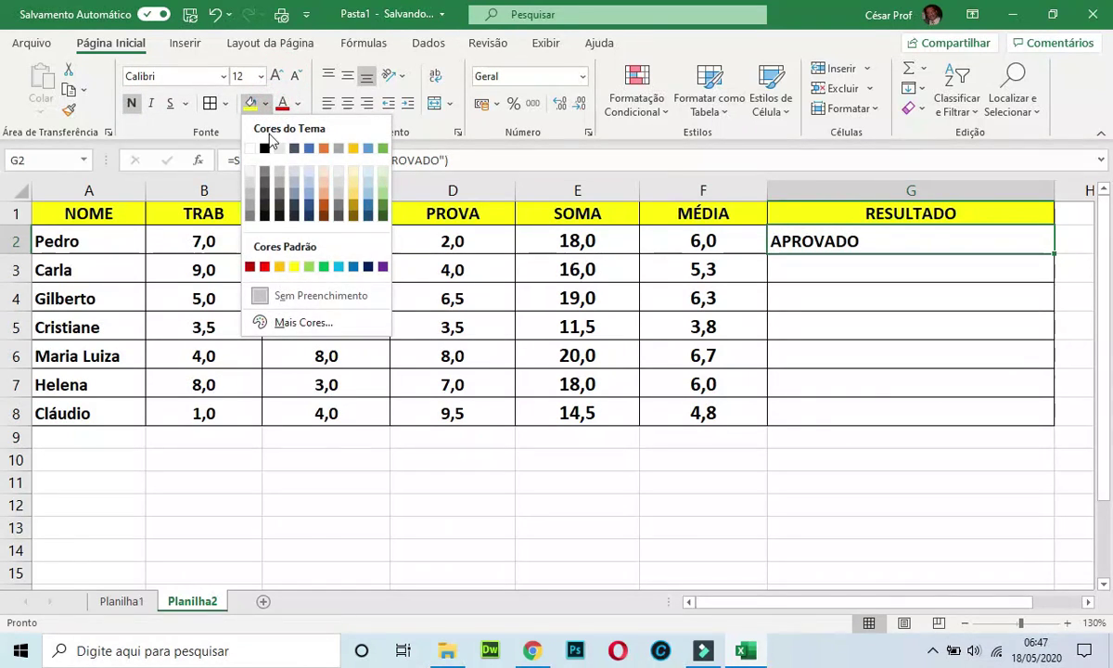
{"action": "left_click", "coordinate": [368, 184]}
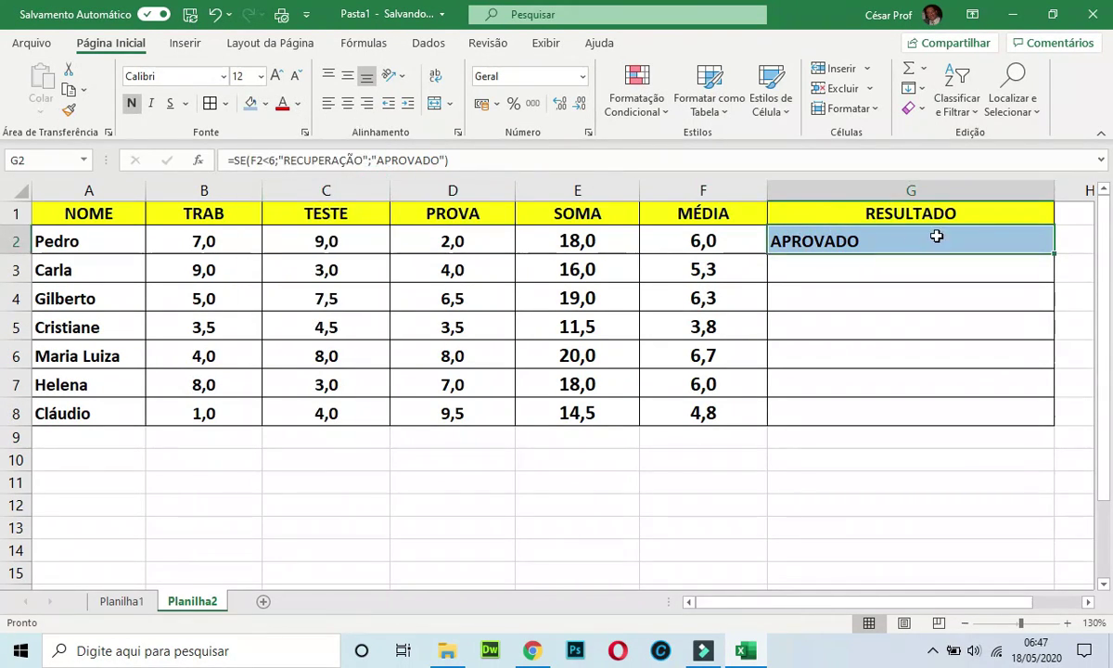
{"action": "left_click", "coordinate": [347, 103]}
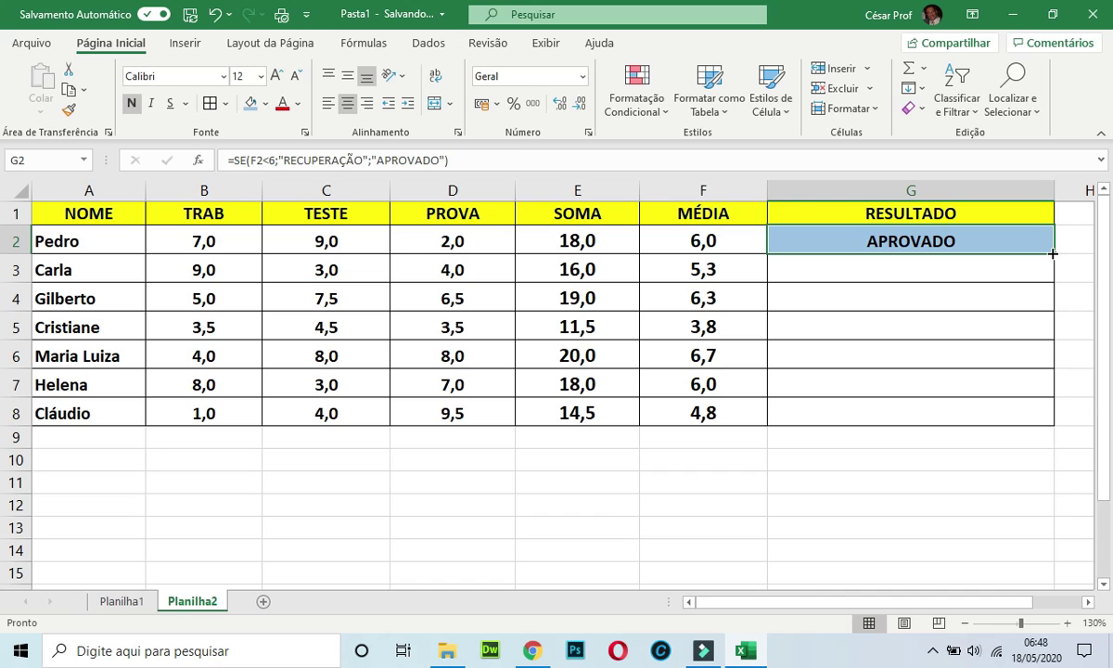
Fill the formatted result formula from G2 down to G8.
{"action": "left_click_drag", "start_coordinate": [1053, 252], "coordinate": [1047, 419]}
{"action": "left_click", "coordinate": [1030, 445]}
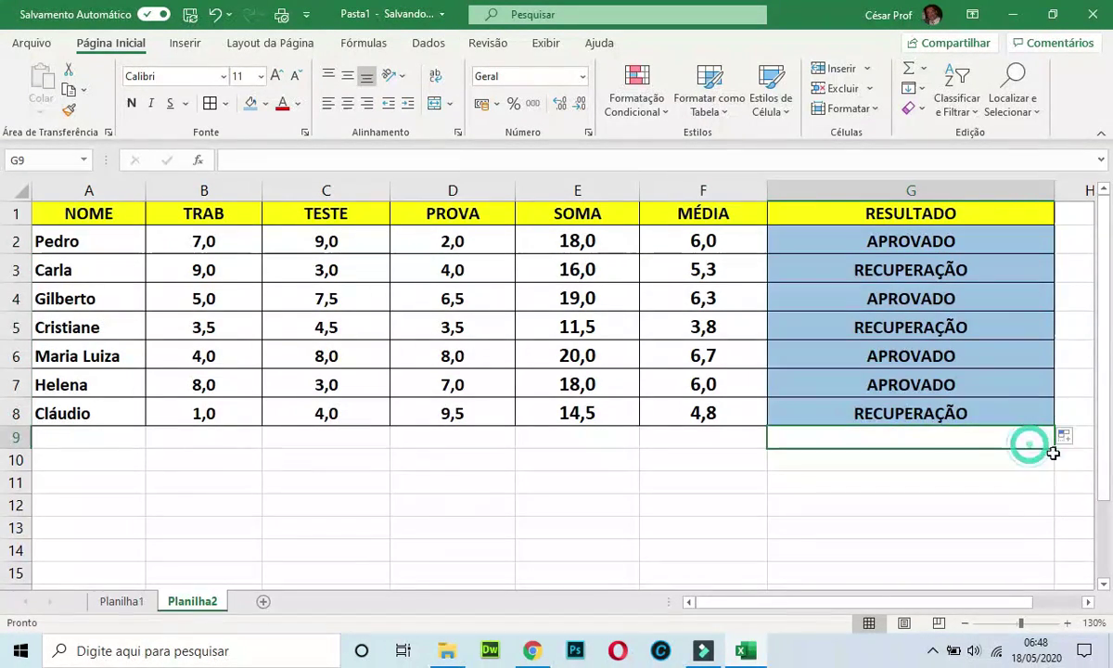
{"action": "left_click", "coordinate": [984, 506]}
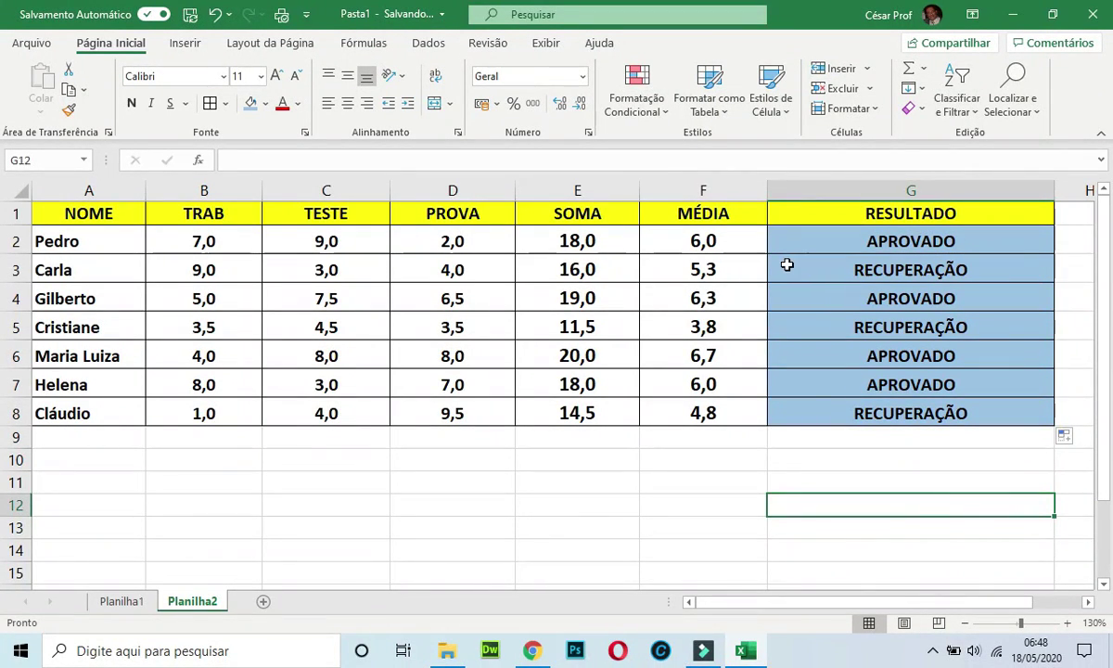
Compare each average in F2:F8 with the result beside it in column G, row by row.
{"action": "left_click", "coordinate": [718, 242]}
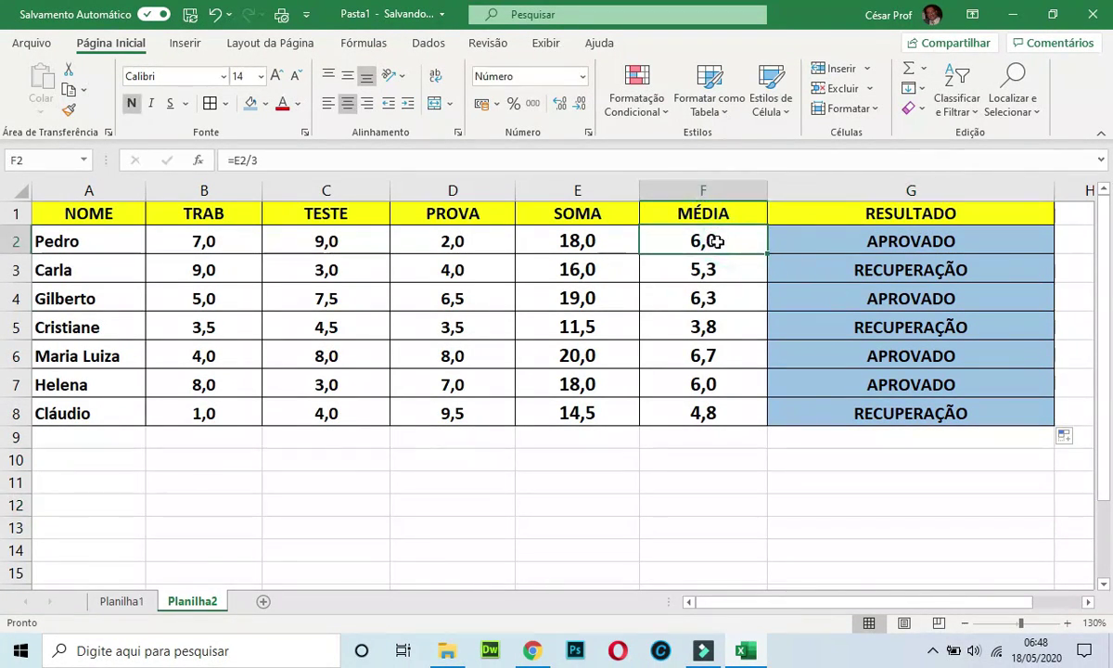
{"action": "left_click", "coordinate": [849, 239]}
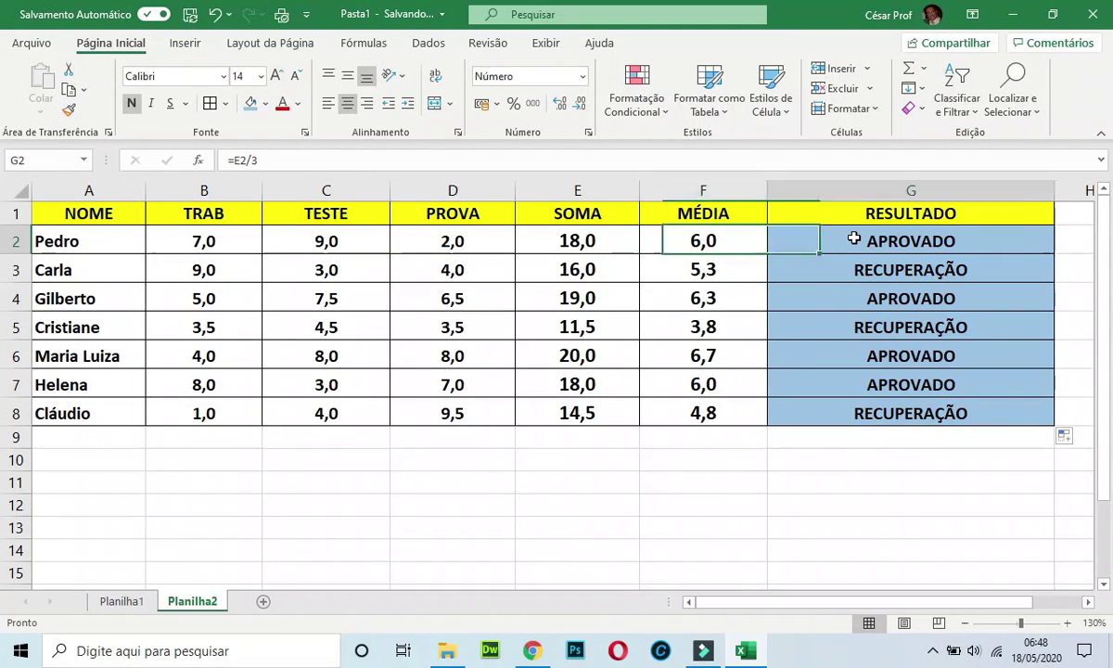
{"action": "left_click", "coordinate": [700, 273]}
{"action": "left_click", "coordinate": [821, 268]}
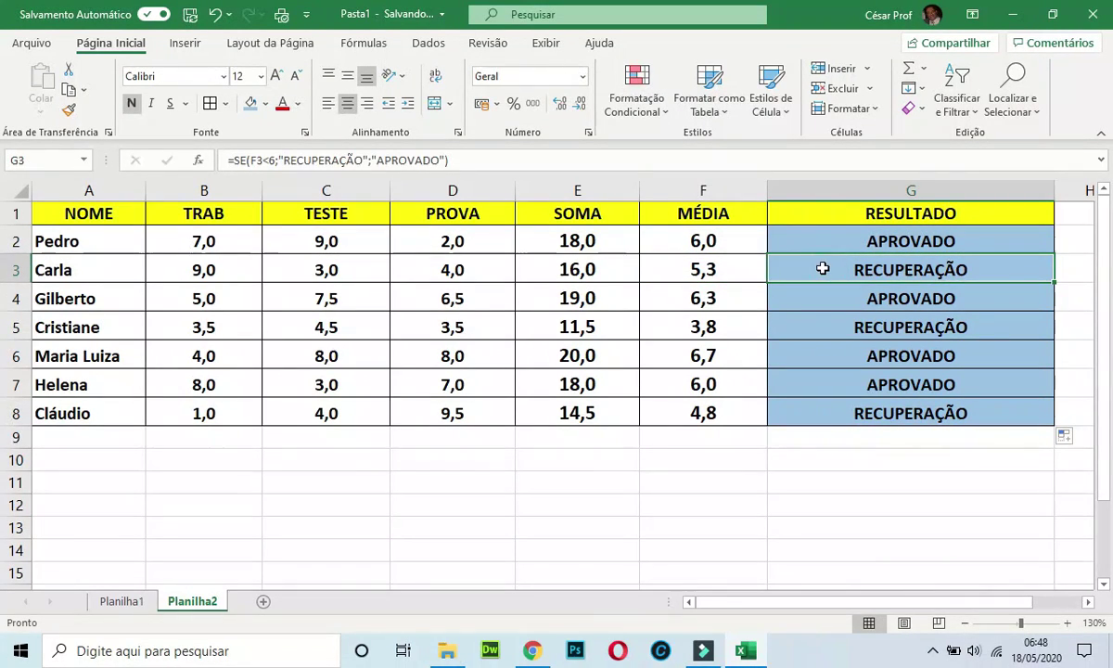
{"action": "left_click", "coordinate": [730, 299]}
{"action": "left_click", "coordinate": [859, 299]}
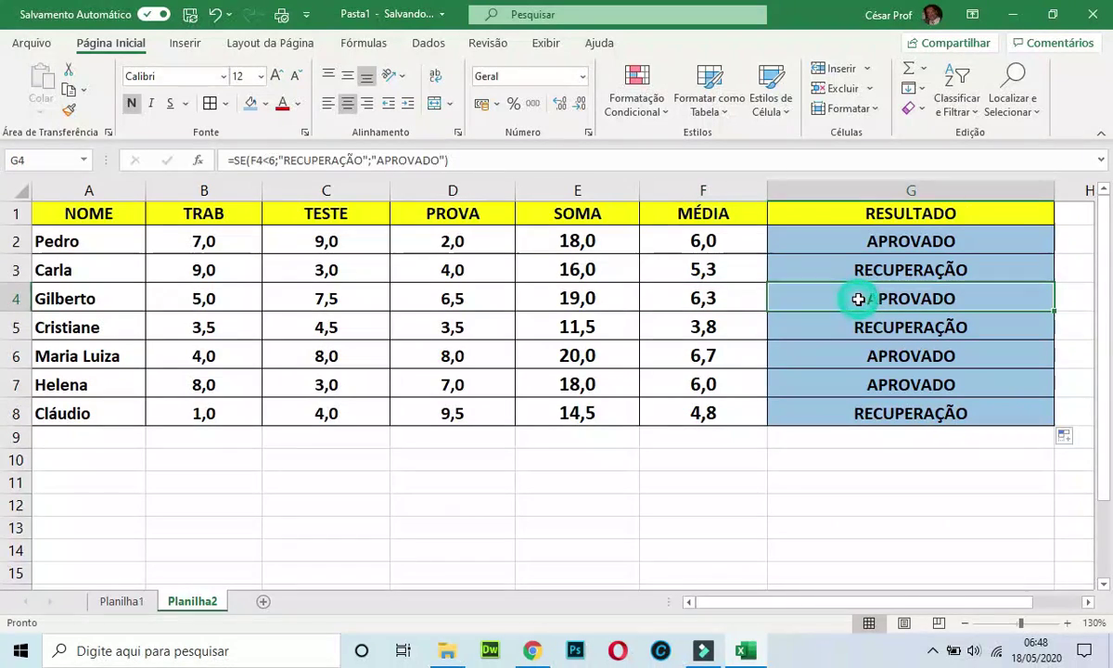
{"action": "left_click", "coordinate": [731, 329]}
{"action": "left_click", "coordinate": [838, 332]}
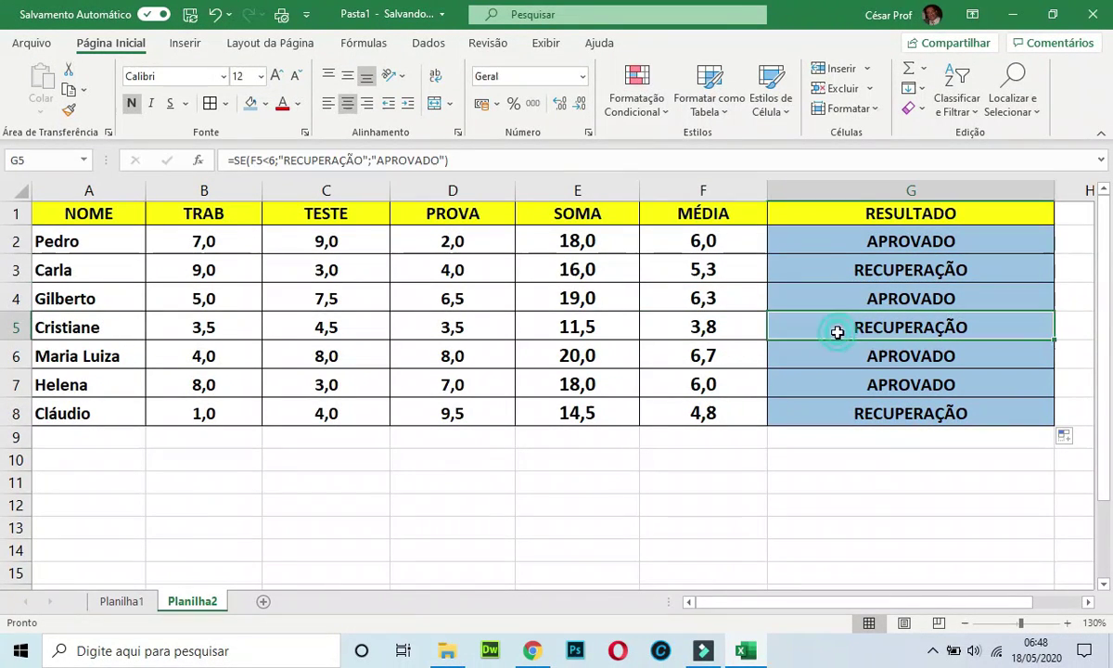
{"action": "left_click", "coordinate": [727, 356]}
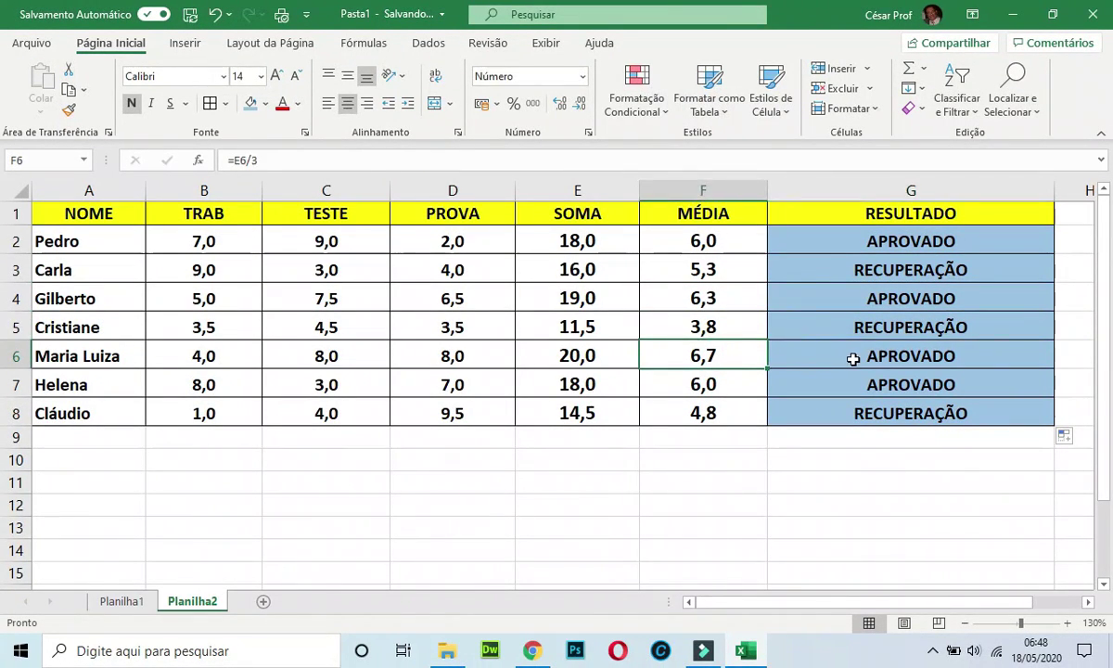
{"action": "left_click", "coordinate": [853, 359]}
{"action": "left_click", "coordinate": [733, 386]}
{"action": "left_click", "coordinate": [840, 385]}
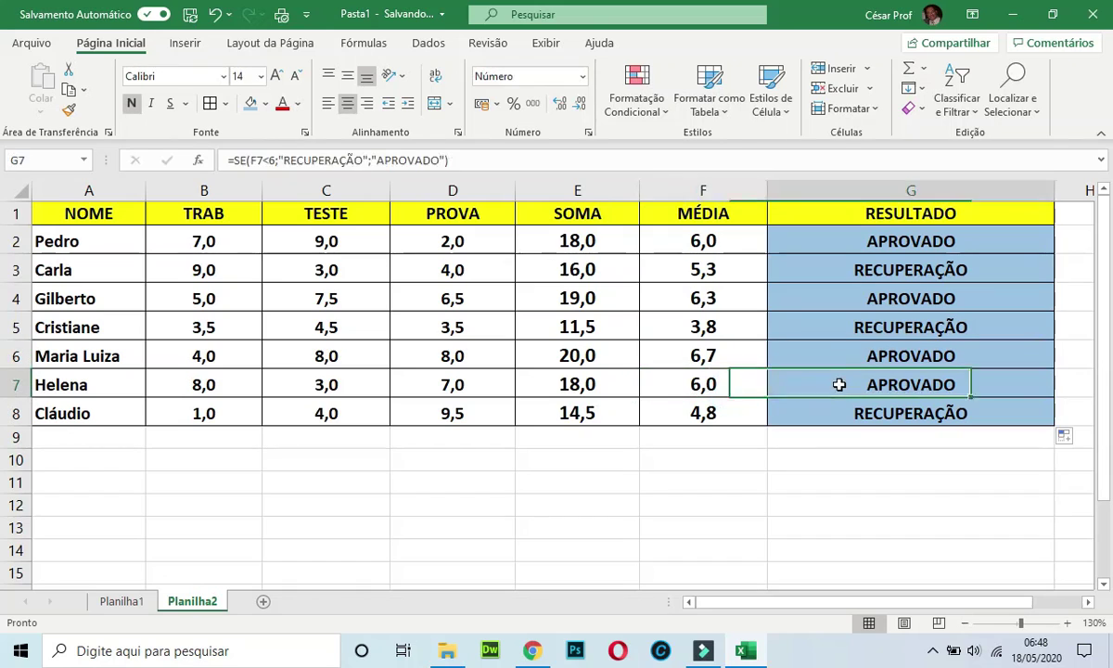
{"action": "left_click", "coordinate": [727, 411]}
{"action": "left_click", "coordinate": [813, 412]}
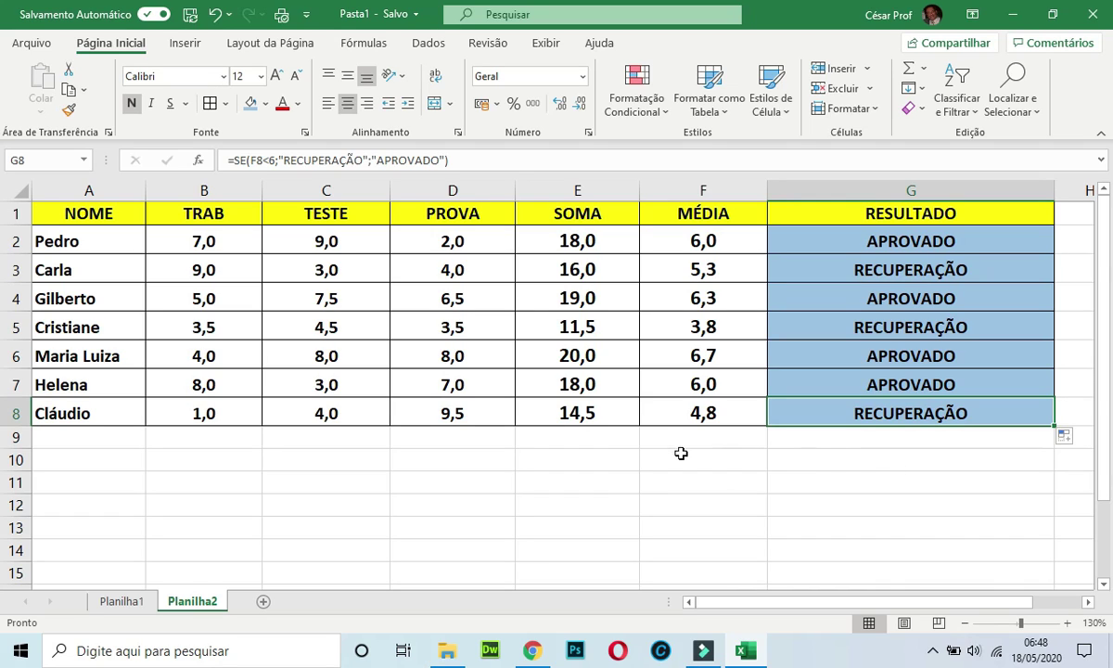
Change the TESTE grade in C3 to 5 and check the sum, average and result in row 3.
{"action": "left_click", "coordinate": [224, 297]}
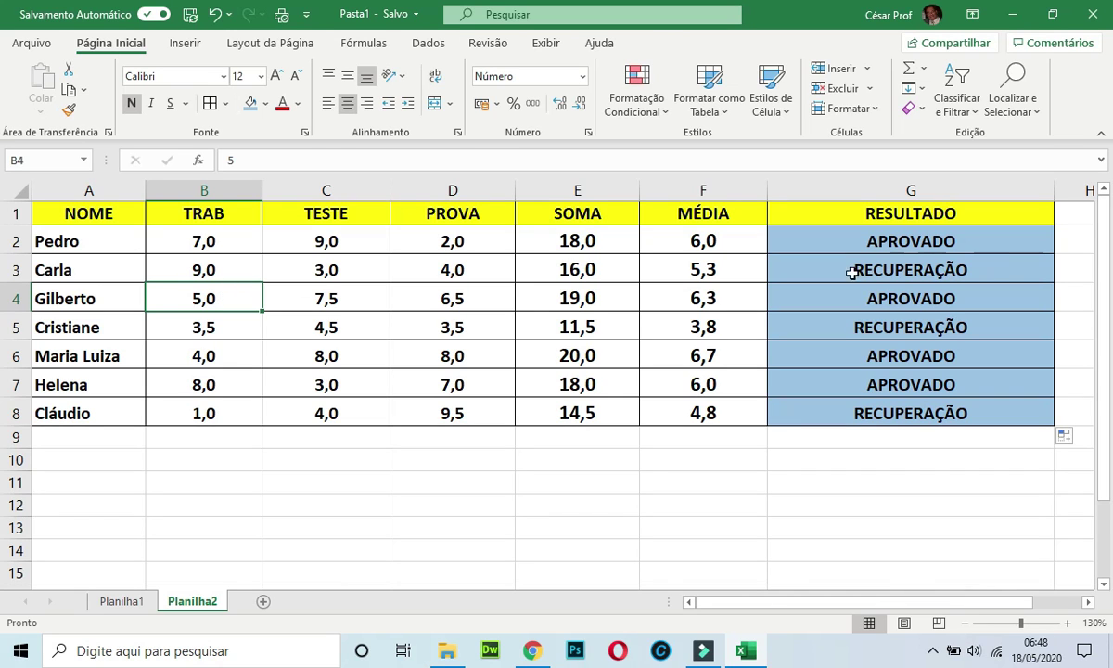
{"action": "left_click", "coordinate": [227, 271]}
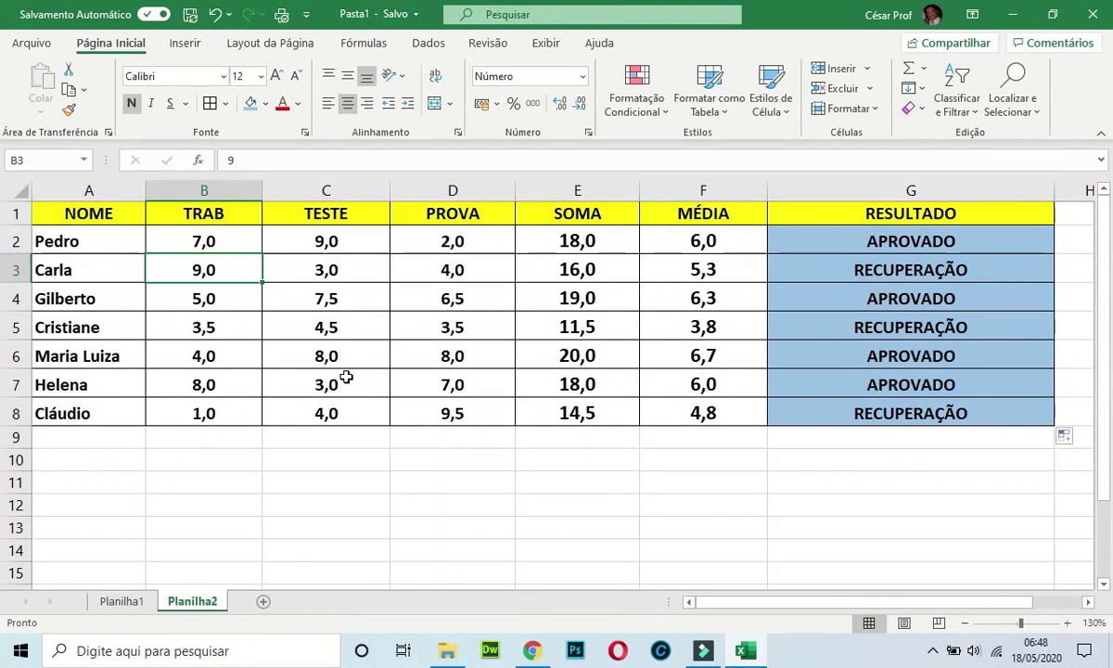
{"action": "key", "text": "Right"}
{"action": "key", "text": "Right"}
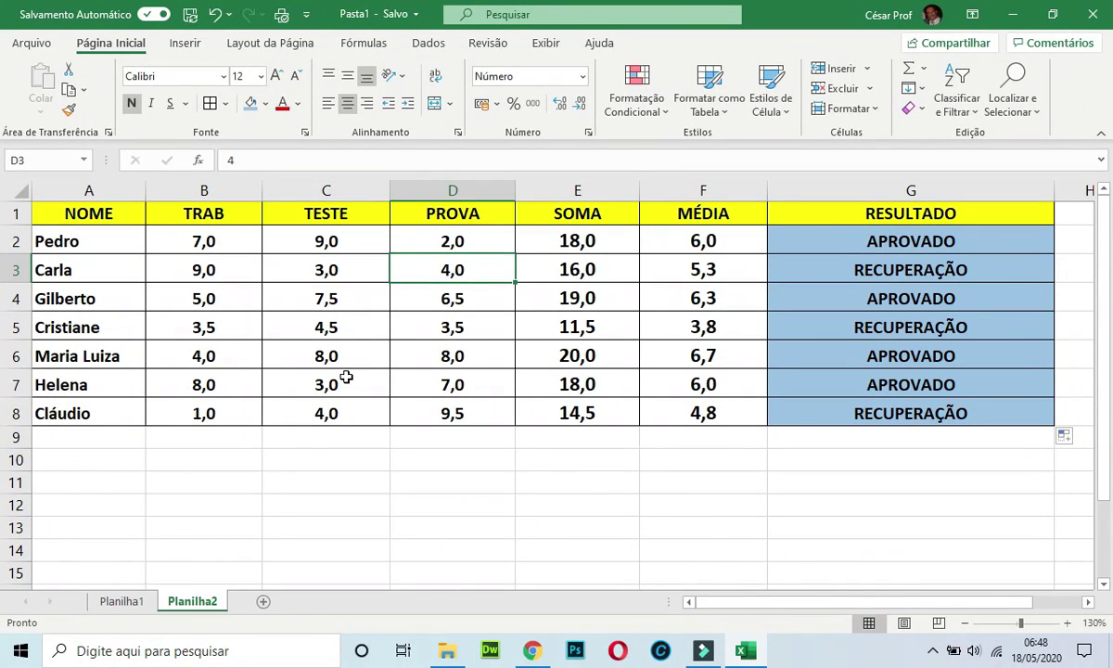
{"action": "key", "text": "Left"}
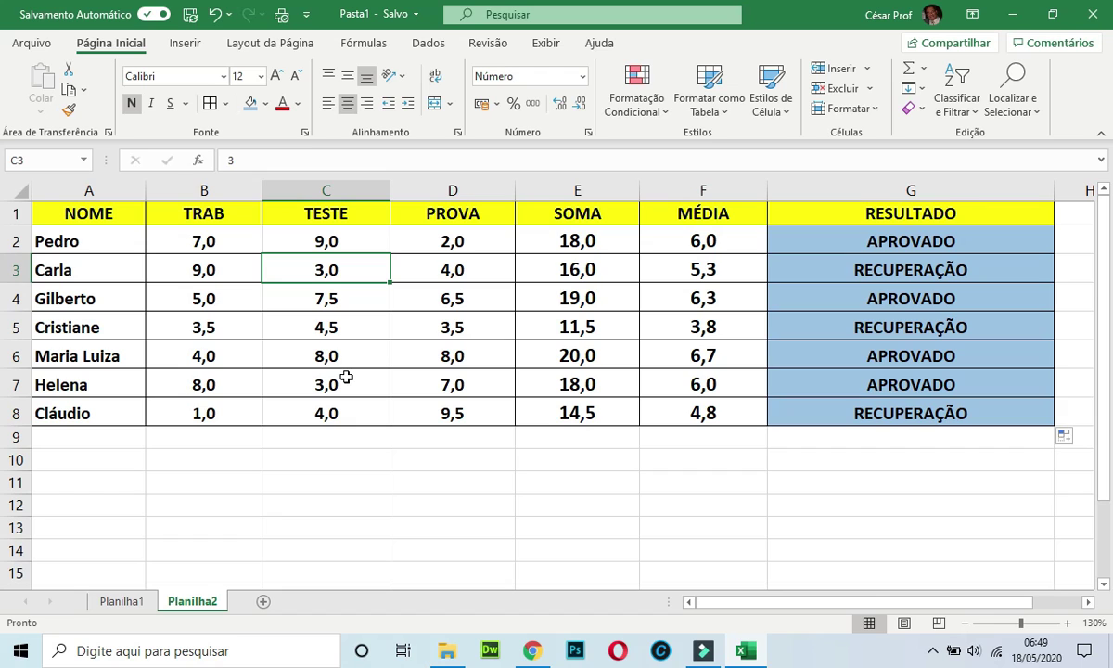
{"action": "type", "text": "5"}
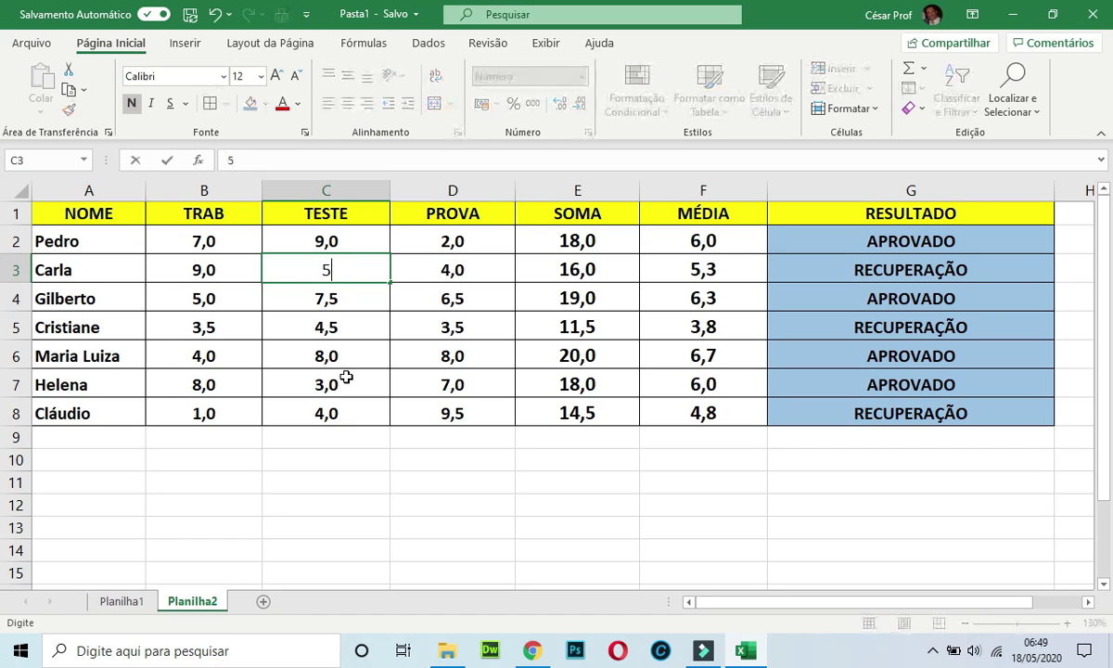
{"action": "key", "text": "Right"}
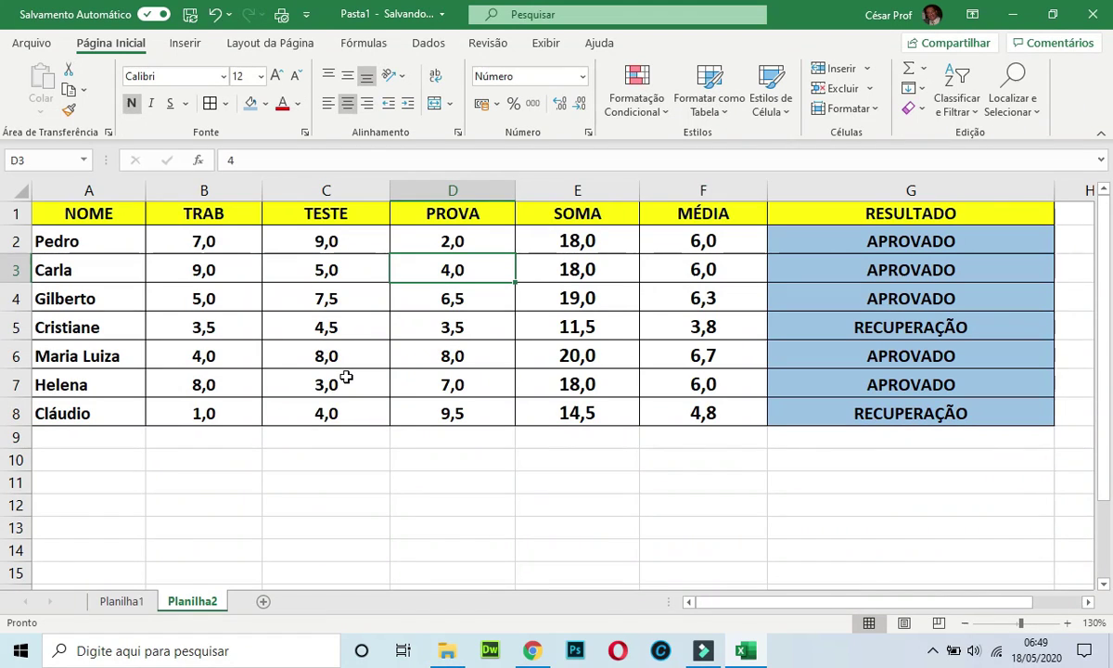
{"action": "left_click", "coordinate": [331, 270]}
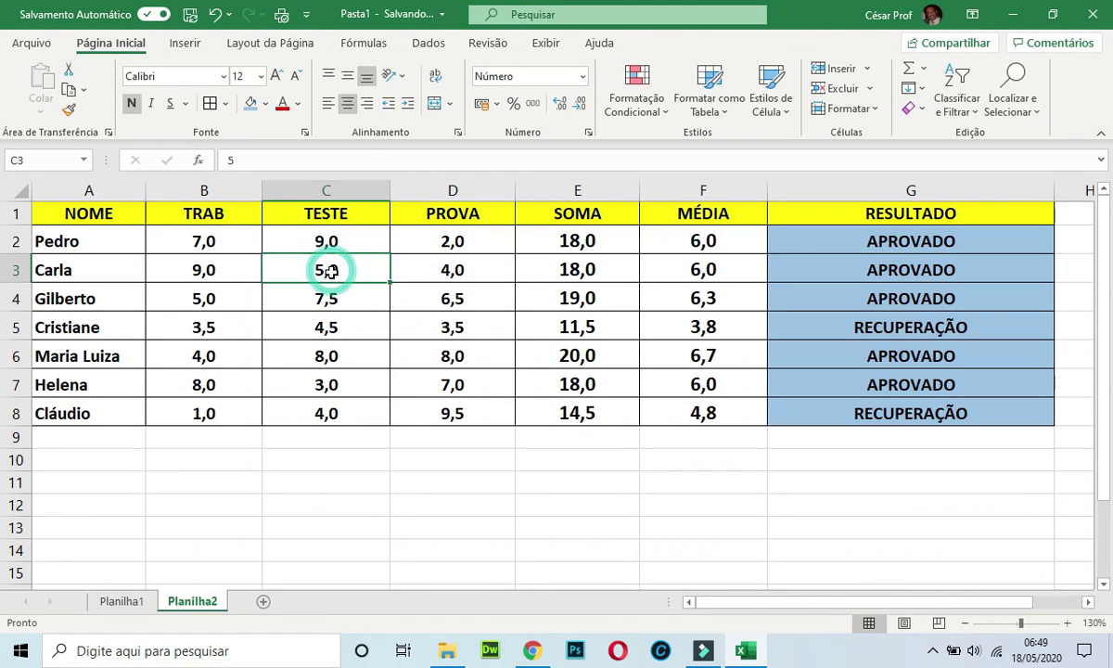
{"action": "left_click", "coordinate": [584, 269]}
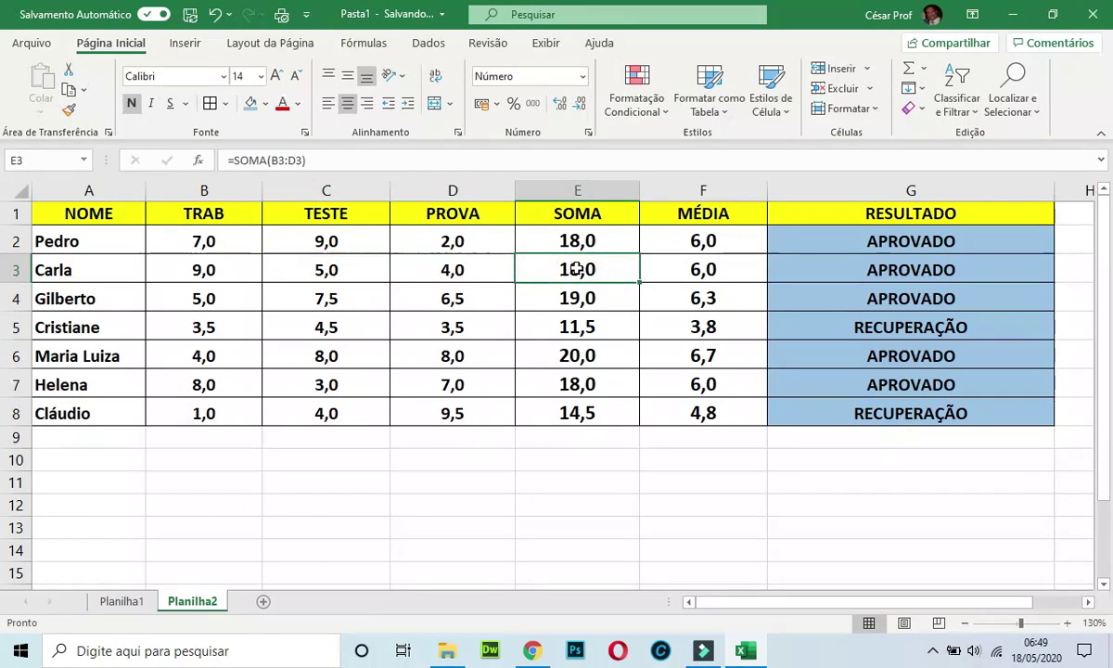
{"action": "left_click", "coordinate": [707, 269]}
{"action": "left_click", "coordinate": [839, 276]}
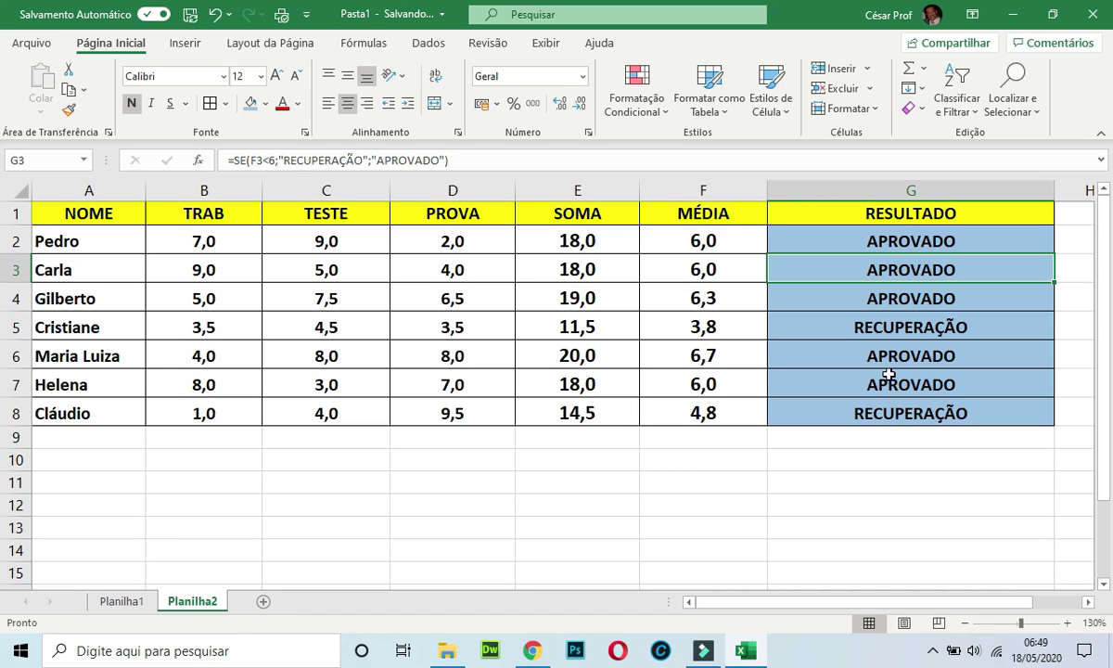
Sort the grade table by NOME from A to Z and add filters to its header row.
{"action": "left_click", "coordinate": [97, 211]}
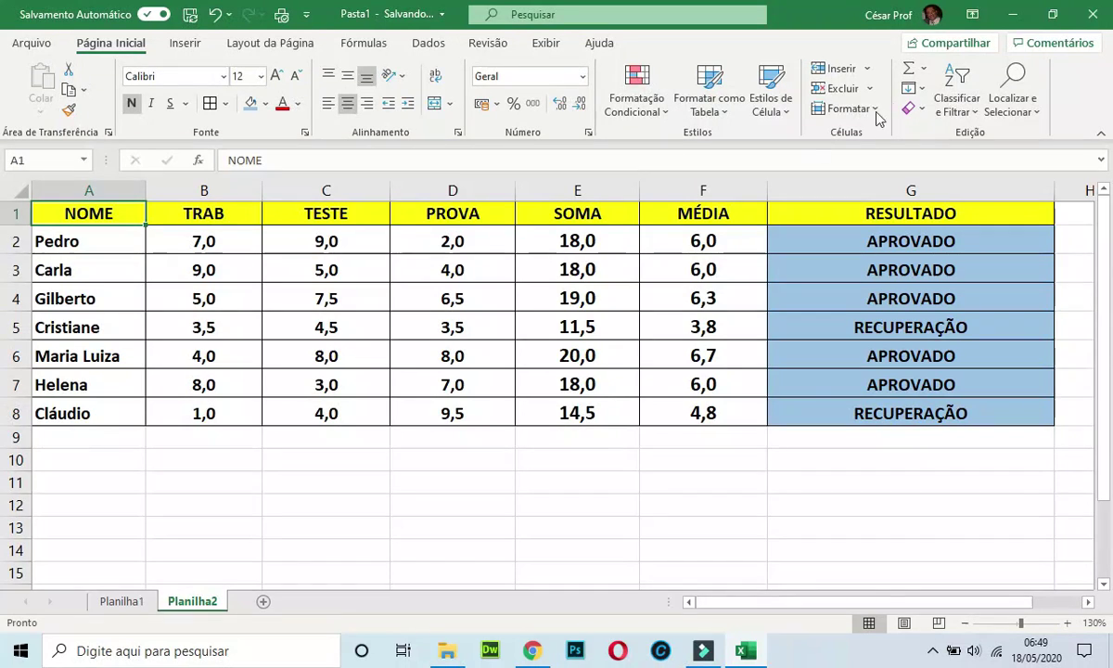
{"action": "left_click", "coordinate": [961, 89]}
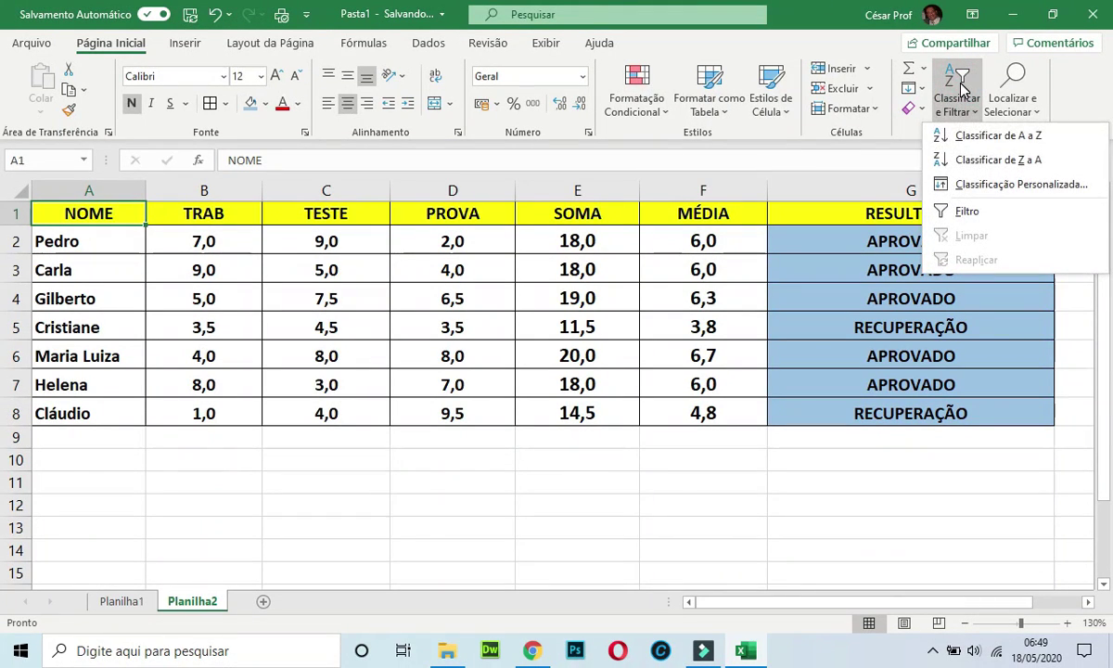
{"action": "left_click", "coordinate": [973, 137]}
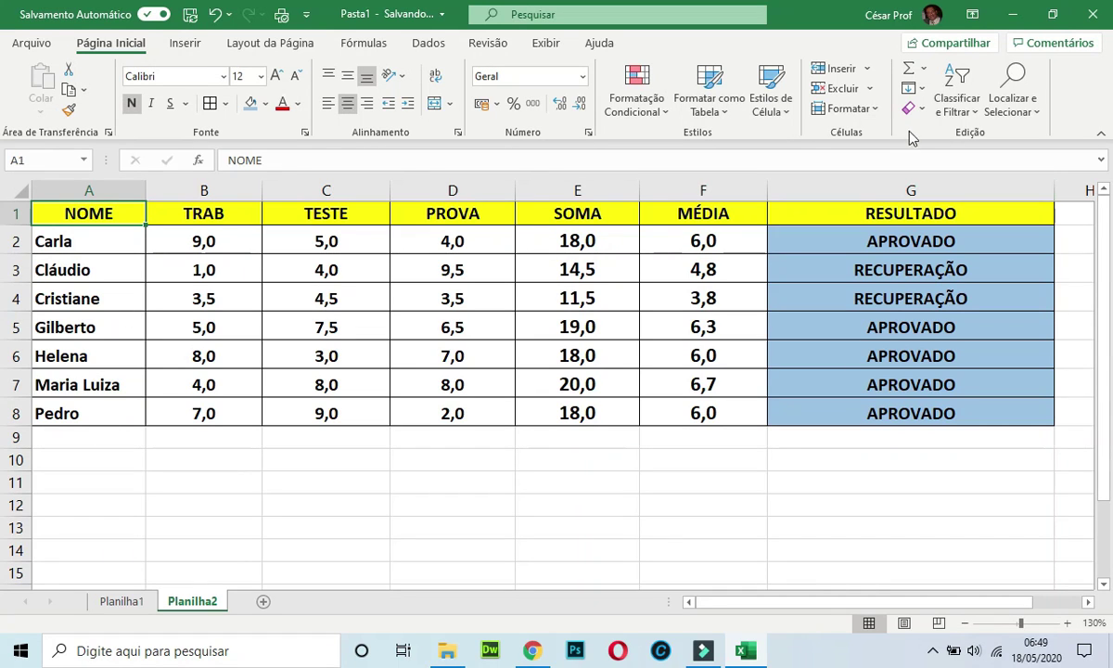
{"action": "left_click", "coordinate": [961, 95]}
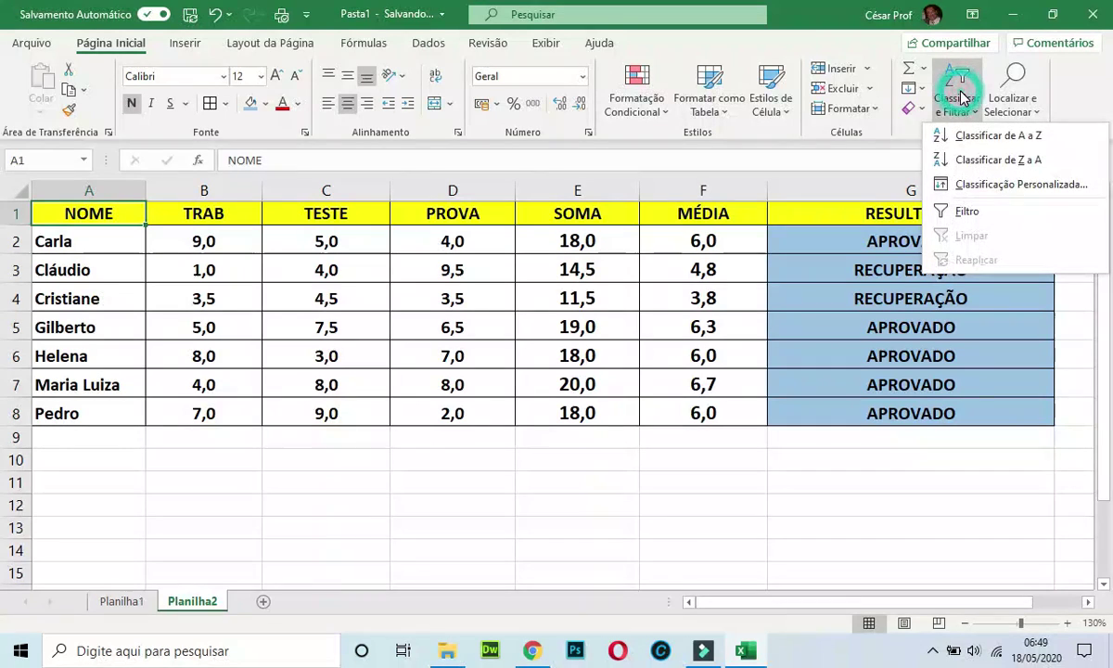
{"action": "left_click", "coordinate": [968, 213]}
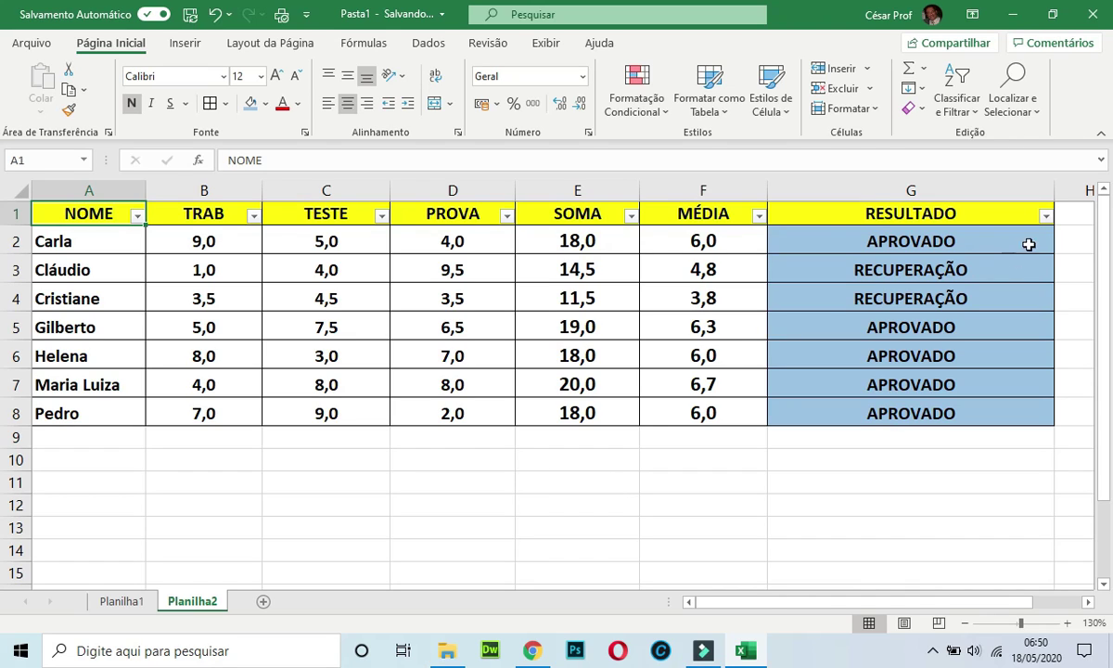
Filter the RESULTADO column to show only RECUPERAÇÃO.
{"action": "left_click", "coordinate": [1047, 217]}
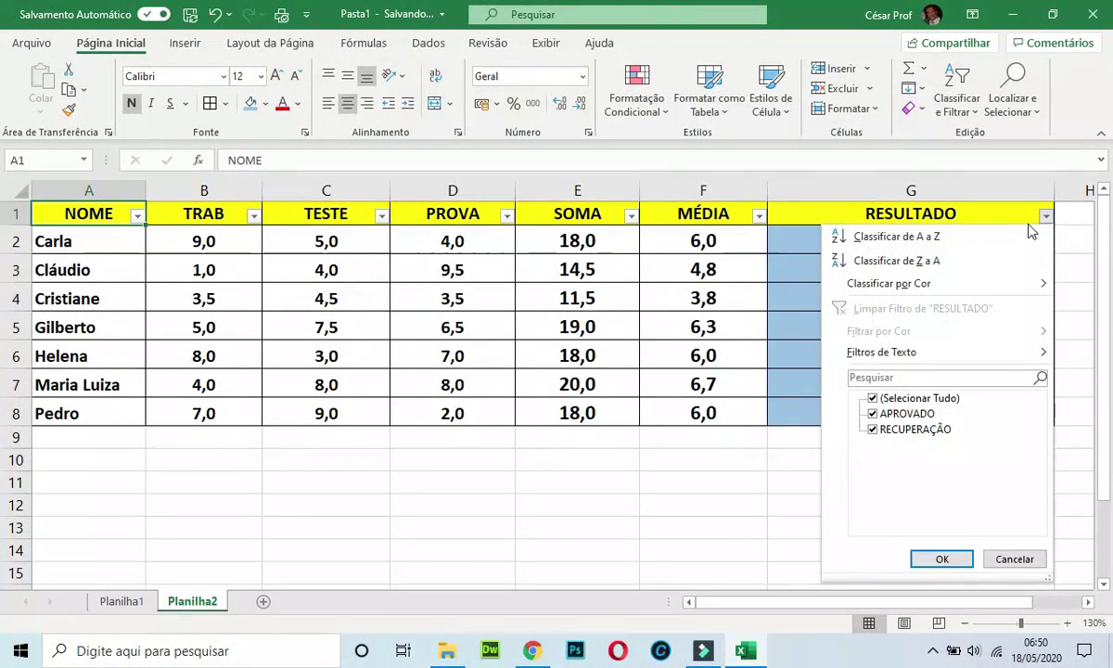
{"action": "left_click", "coordinate": [874, 399]}
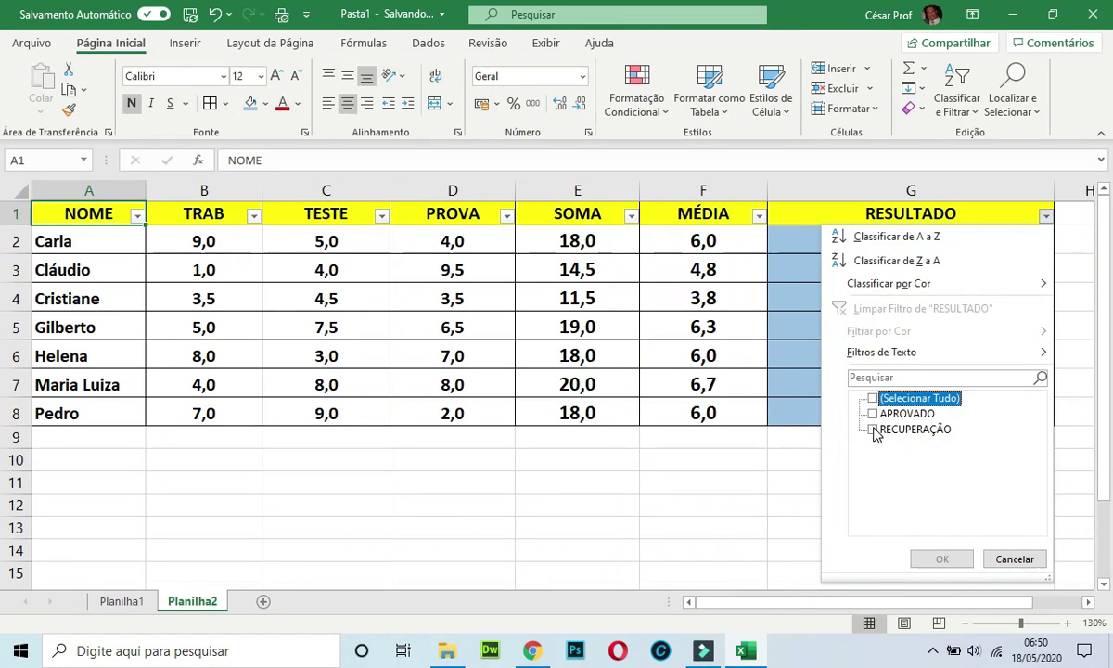
{"action": "left_click", "coordinate": [873, 429]}
{"action": "left_click", "coordinate": [931, 560]}
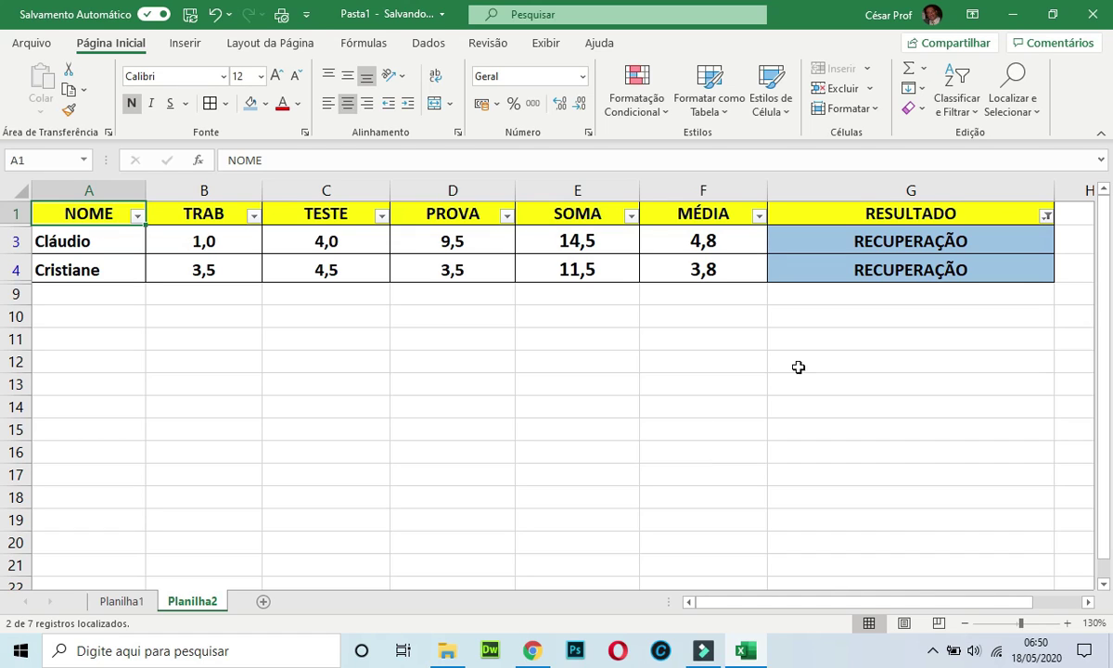
Restore all values in the RESULTADO filter so every student row is shown.
{"action": "left_click", "coordinate": [1047, 217]}
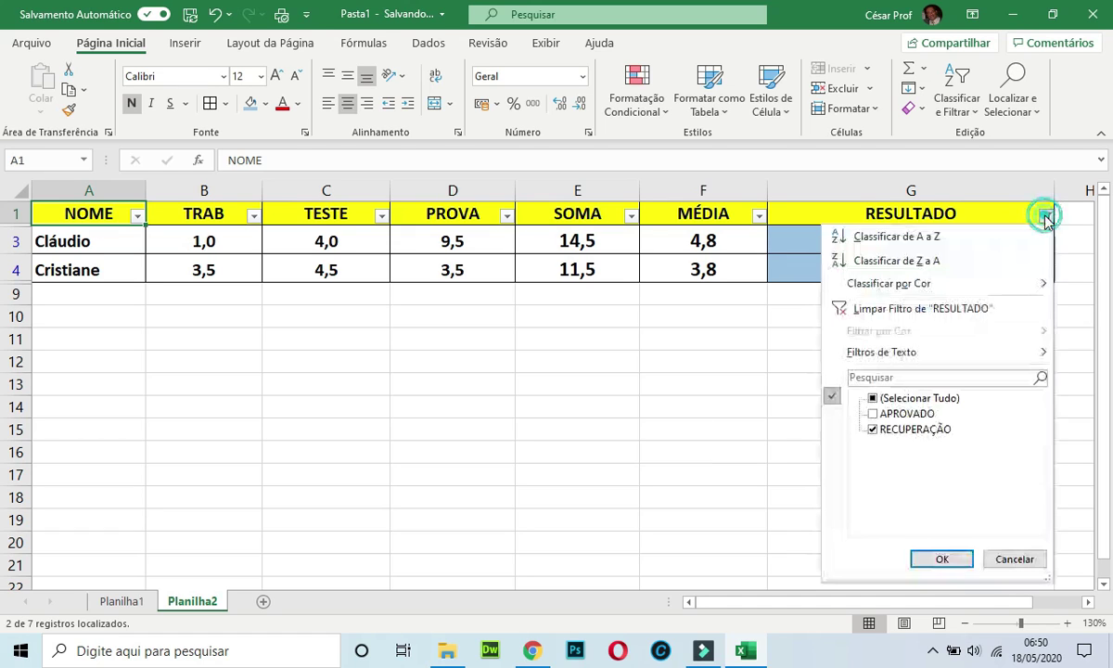
{"action": "left_click", "coordinate": [873, 399]}
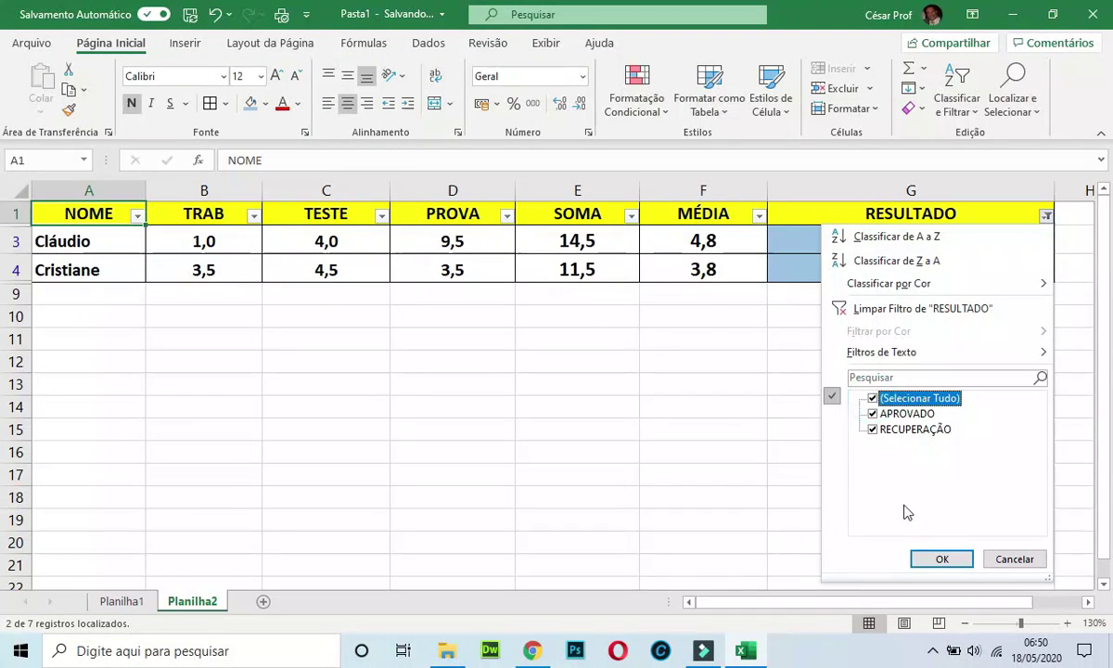
{"action": "left_click", "coordinate": [942, 559]}
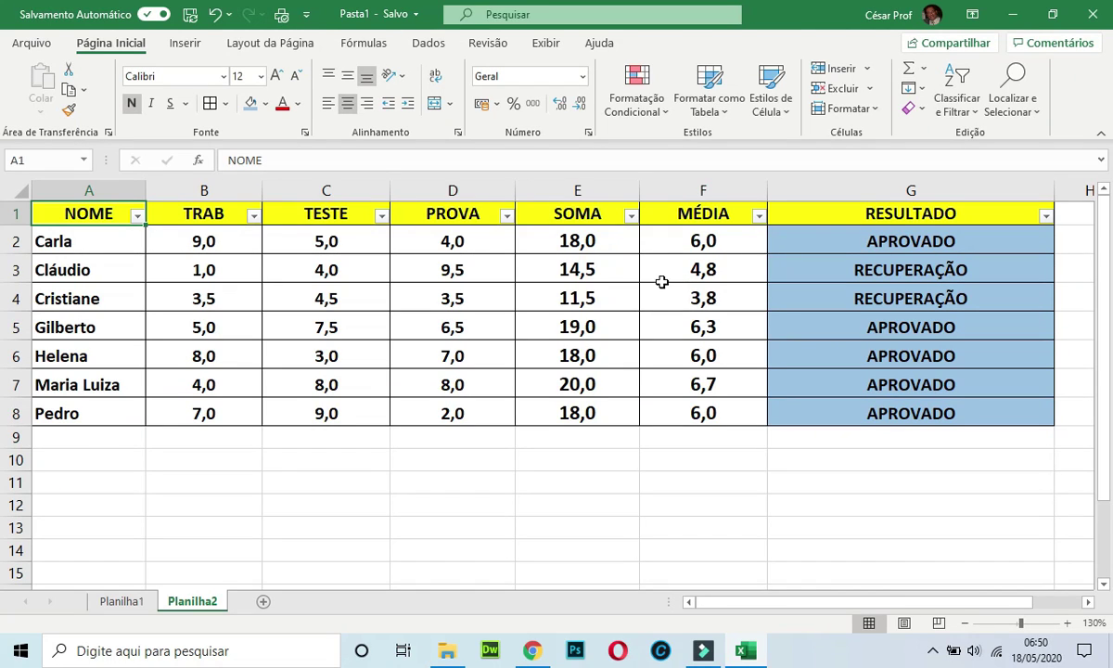
Apply a number filter to the MÉDIA column showing only rows whose average equals 7.
{"action": "left_click", "coordinate": [759, 218]}
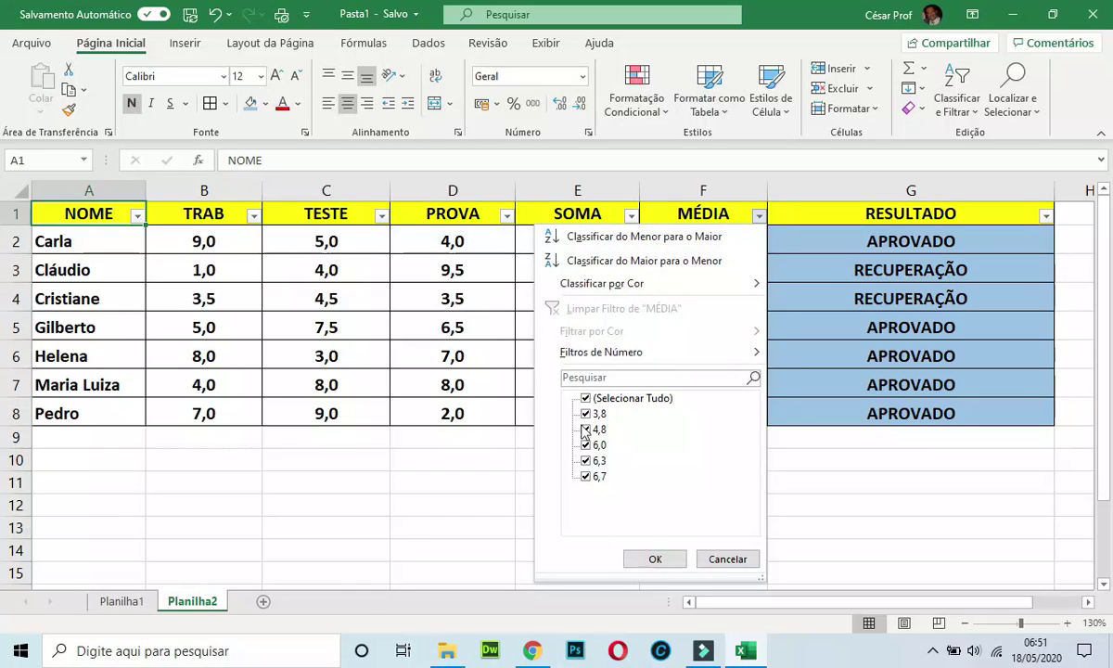
{"action": "mouse_move", "coordinate": [619, 360]}
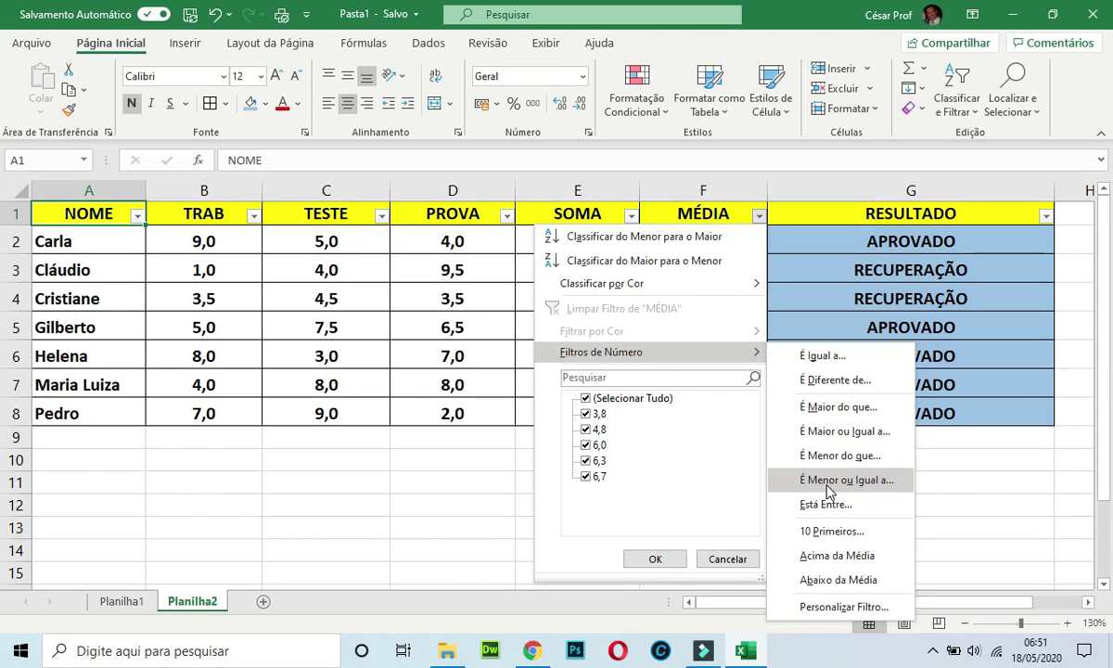
{"action": "left_click", "coordinate": [849, 358]}
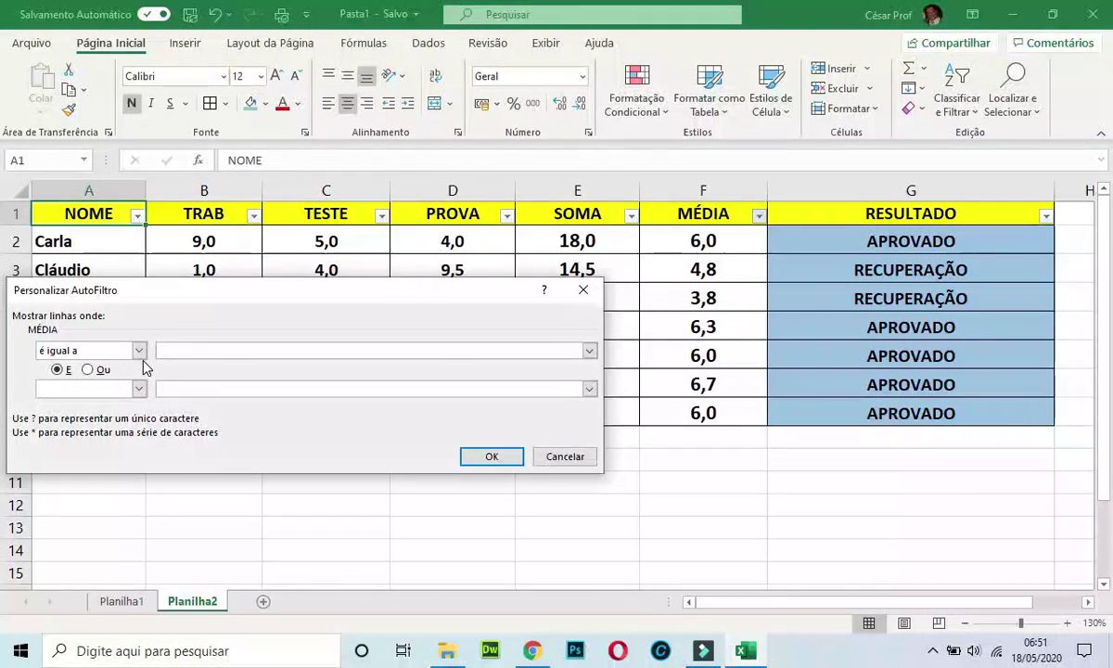
{"action": "type", "text": "7"}
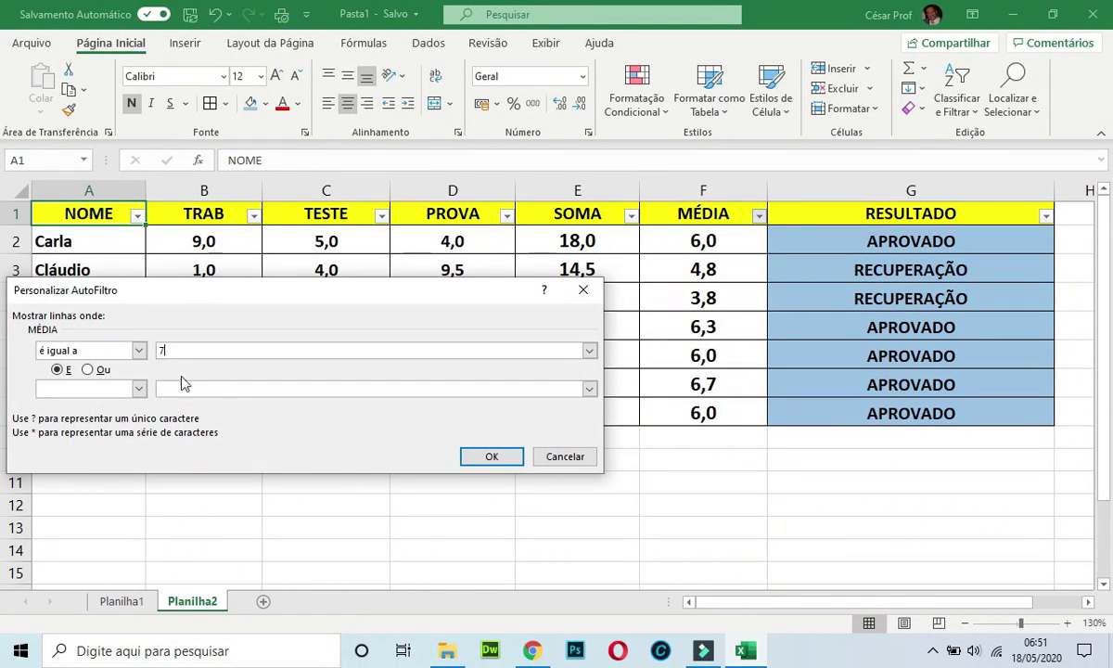
{"action": "left_click", "coordinate": [490, 456]}
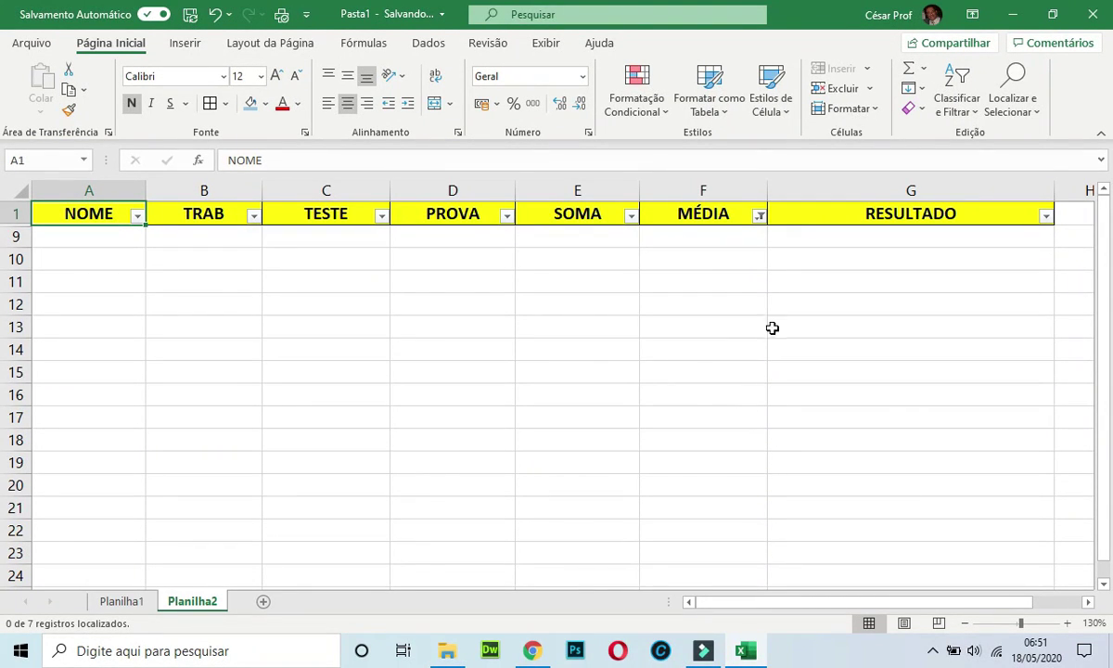
Reselect all values in the MÉDIA filter so every student row is shown.
{"action": "left_click", "coordinate": [760, 220]}
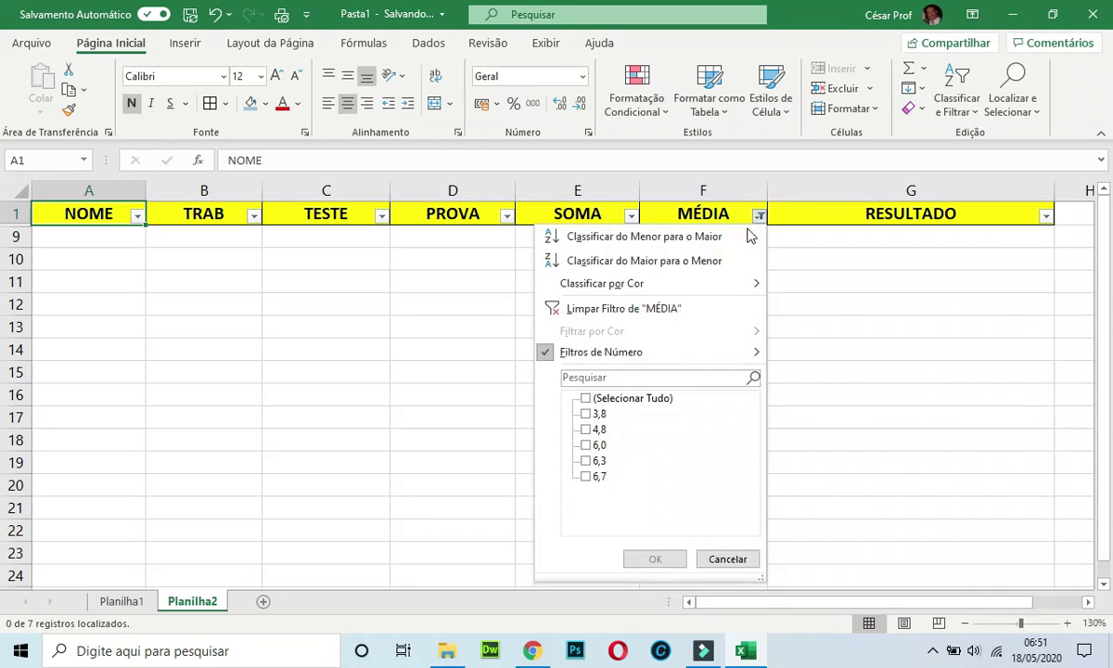
{"action": "mouse_move", "coordinate": [568, 362]}
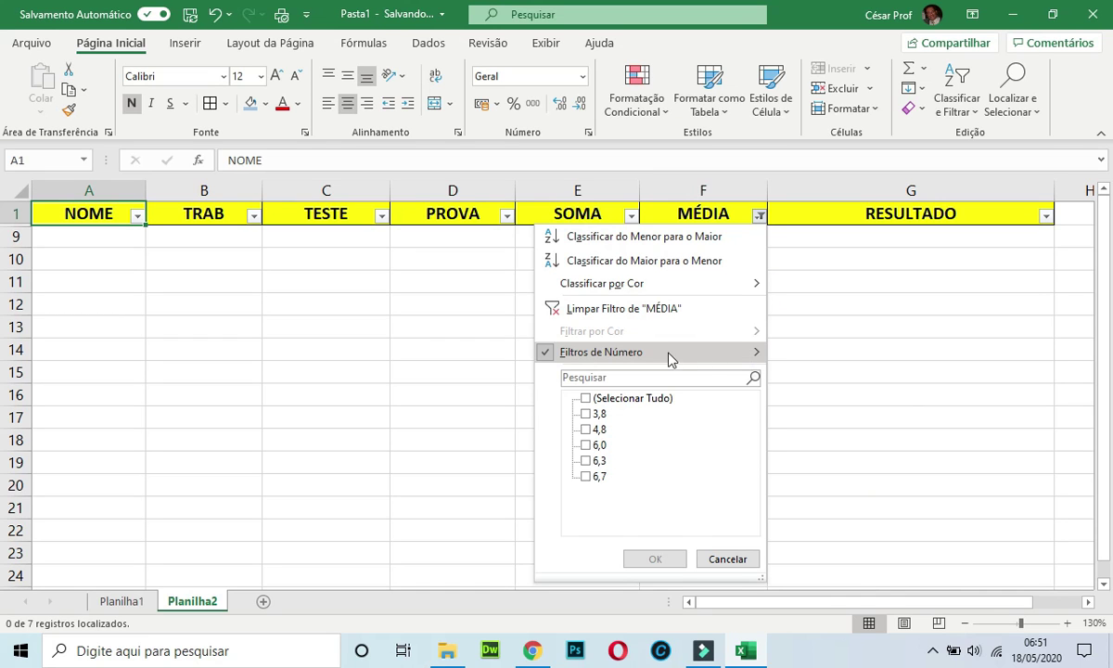
{"action": "left_click", "coordinate": [585, 398]}
{"action": "left_click", "coordinate": [659, 558]}
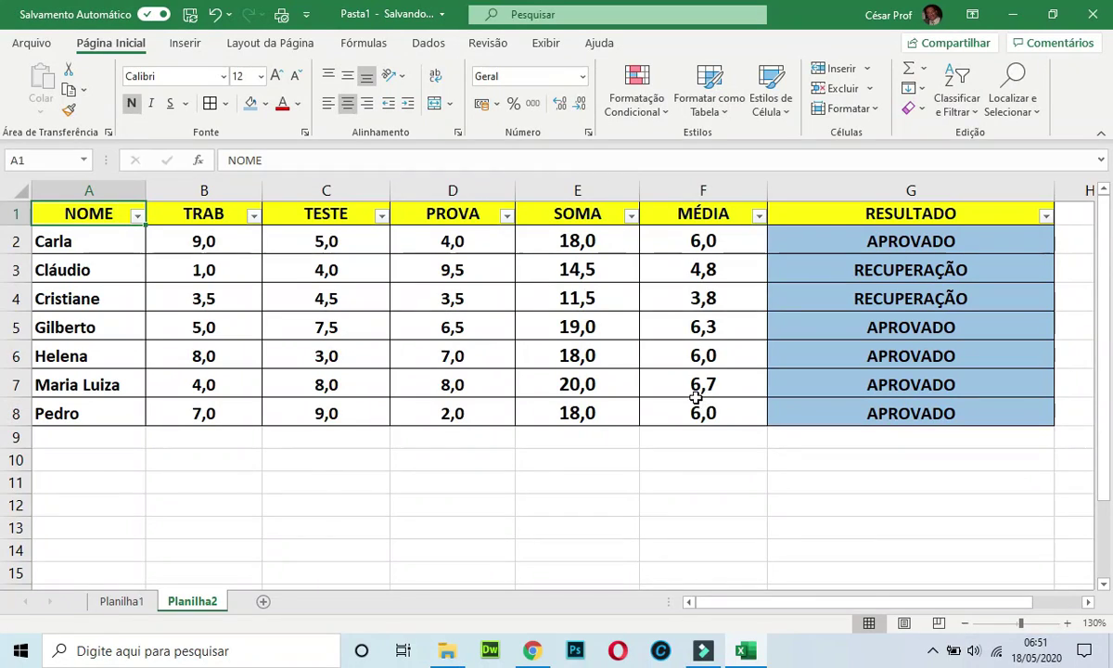
Change the grades in row 4 to 8 for TRAB in B4 and 9 for TESTE in C4.
{"action": "left_click", "coordinate": [197, 297]}
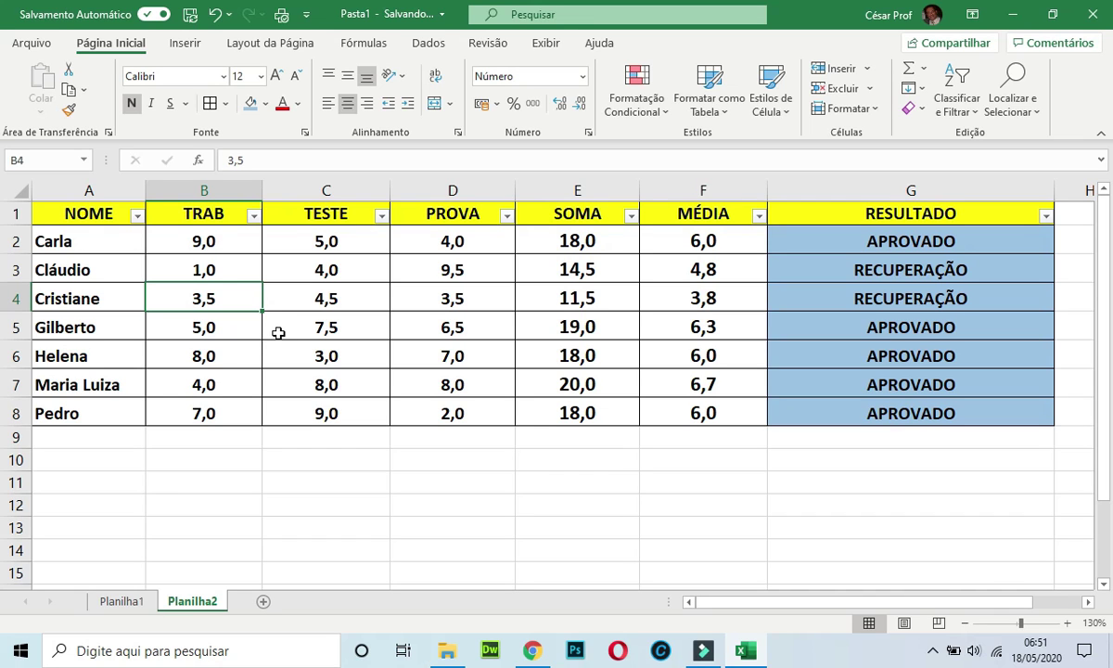
{"action": "type", "text": "8"}
{"action": "key", "text": "Tab"}
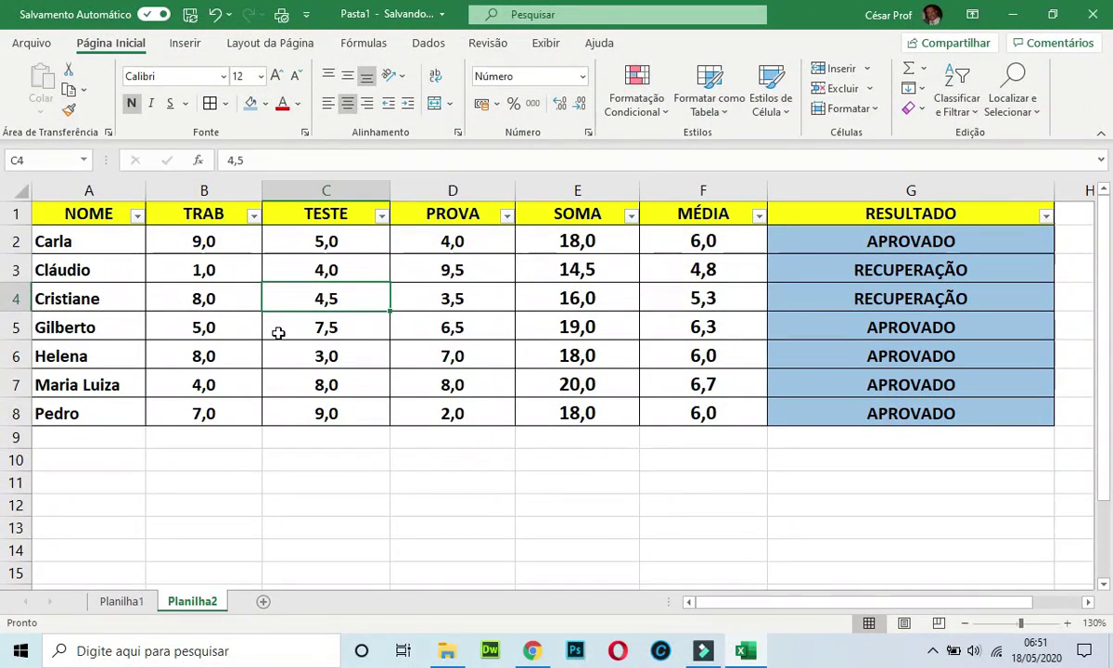
{"action": "key", "text": "F2"}
{"action": "key", "text": "BackSpace"}
{"action": "key", "text": "BackSpace"}
{"action": "key", "text": "BackSpace"}
{"action": "type", "text": "9"}
{"action": "key", "text": "Tab"}
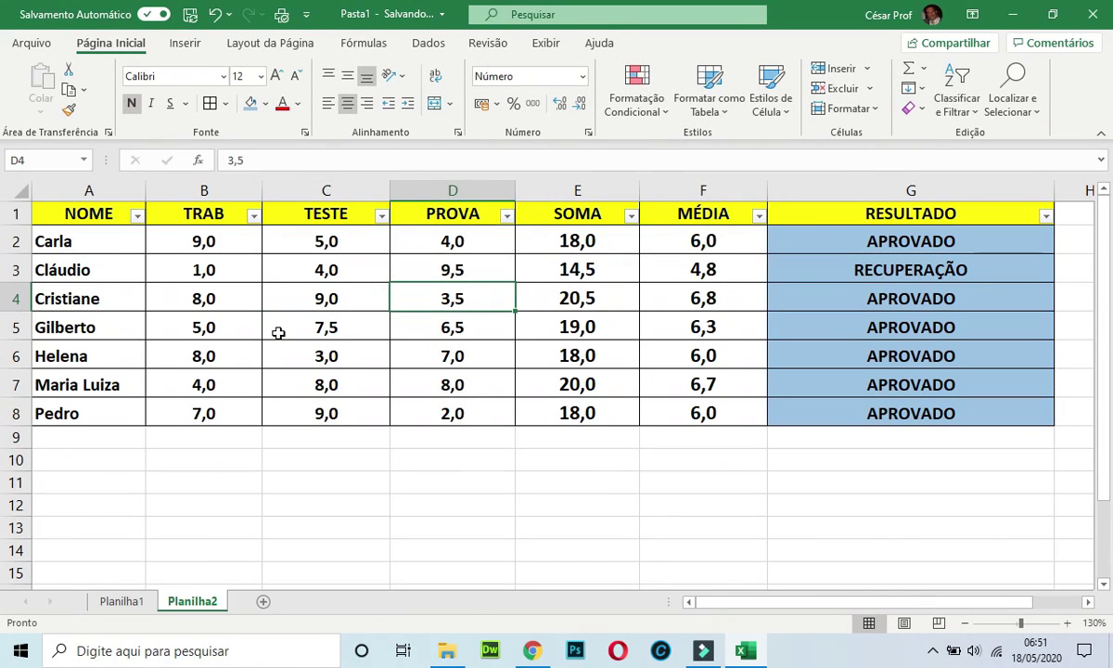
Change the PROVA grade in D4 to 8,5 and check the average formula in F4.
{"action": "key", "text": "F2"}
{"action": "key", "text": "BackSpace"}
{"action": "key", "text": "BackSpace"}
{"action": "key", "text": "BackSpace"}
{"action": "type", "text": "8,5"}
{"action": "key", "text": "Tab"}
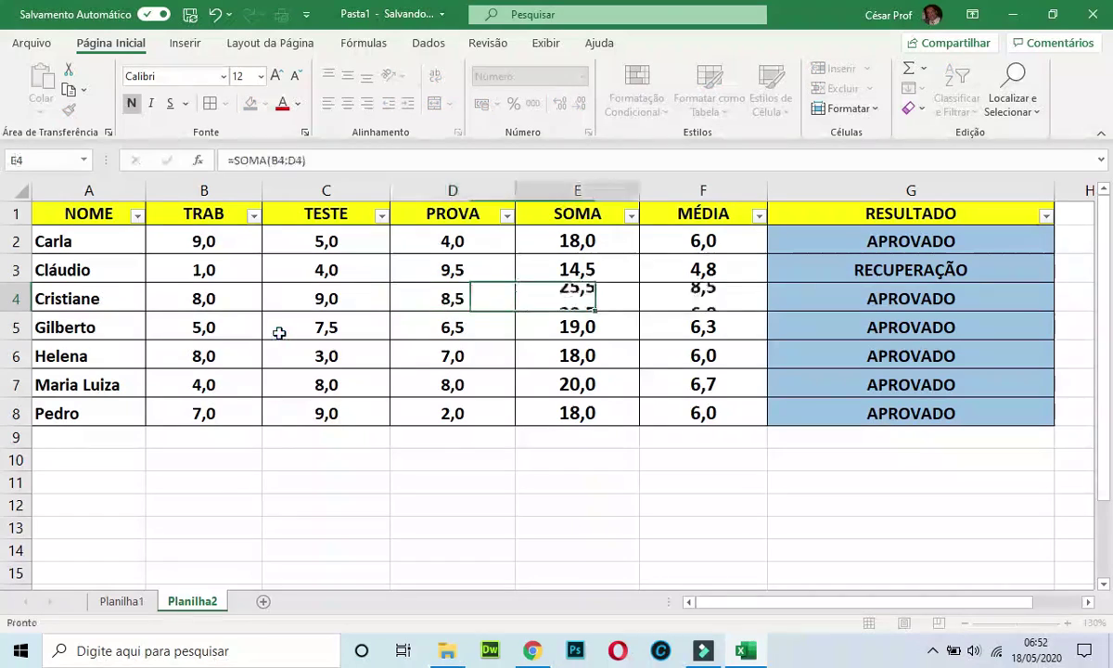
{"action": "left_click", "coordinate": [724, 309]}
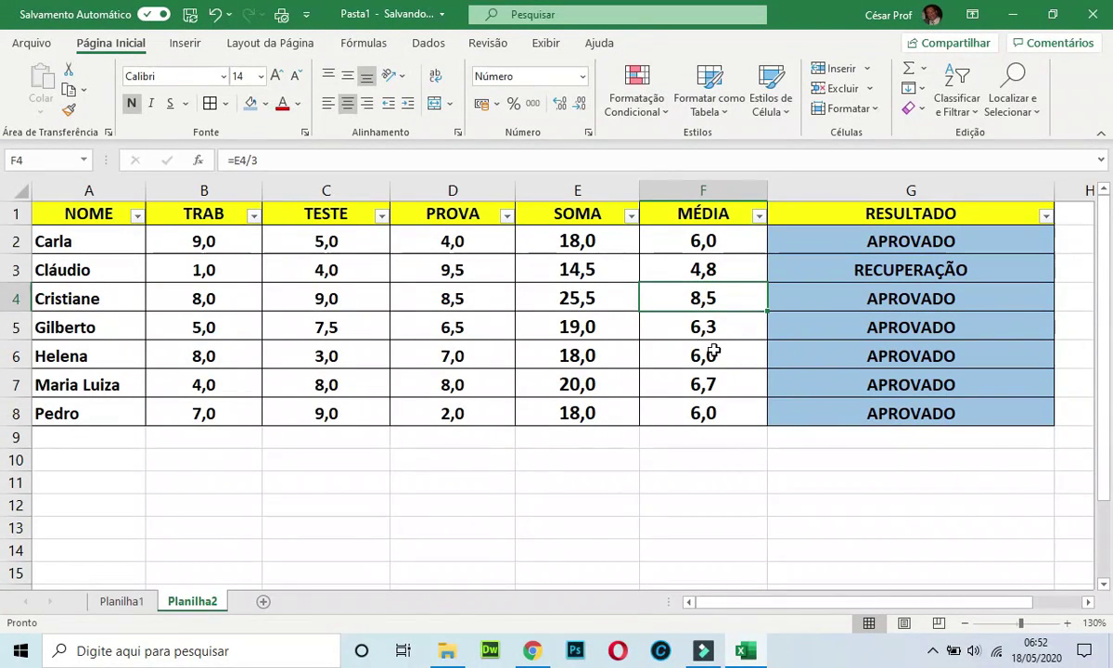
Apply a number filter to the MÉDIA column showing only averages greater than or equal to 7.
{"action": "left_click", "coordinate": [759, 216]}
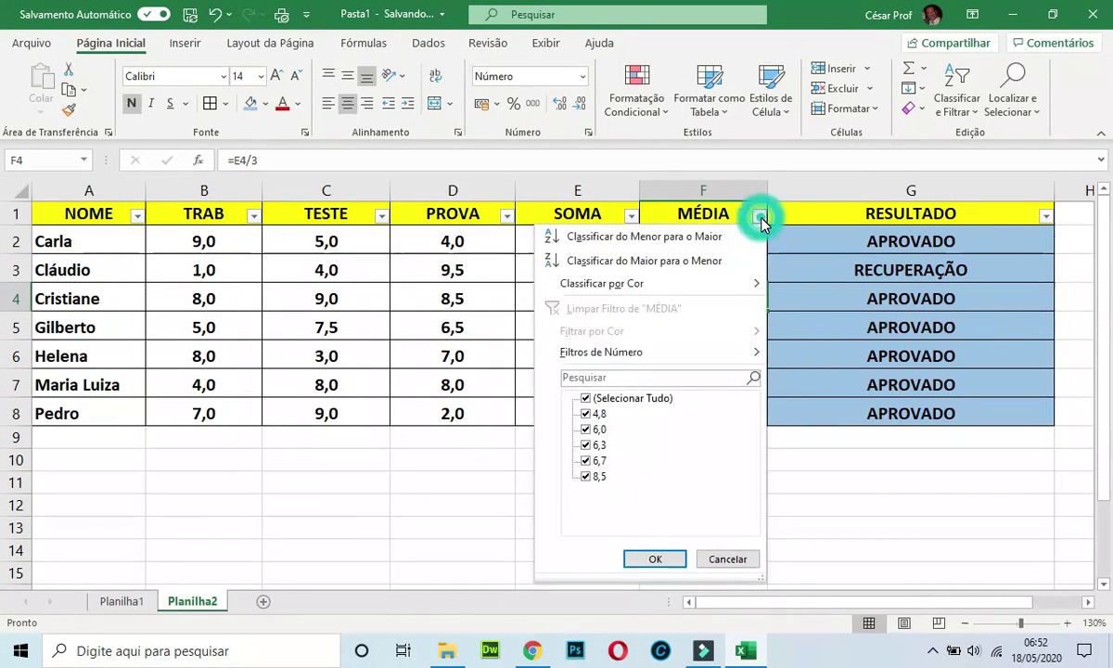
{"action": "mouse_move", "coordinate": [610, 359]}
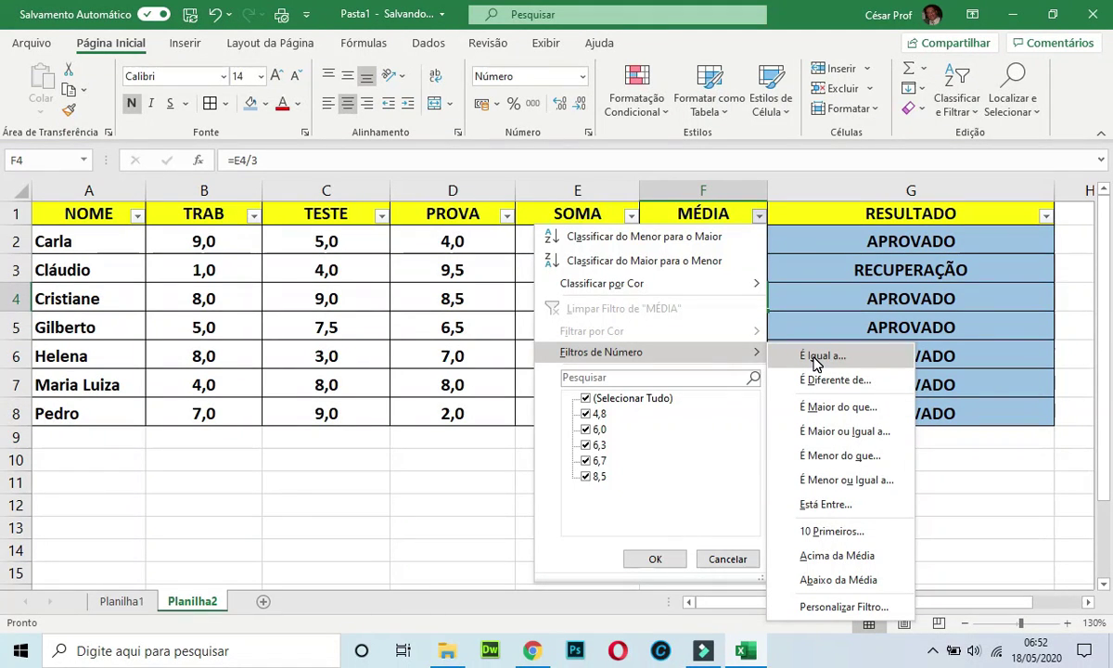
{"action": "left_click", "coordinate": [844, 434]}
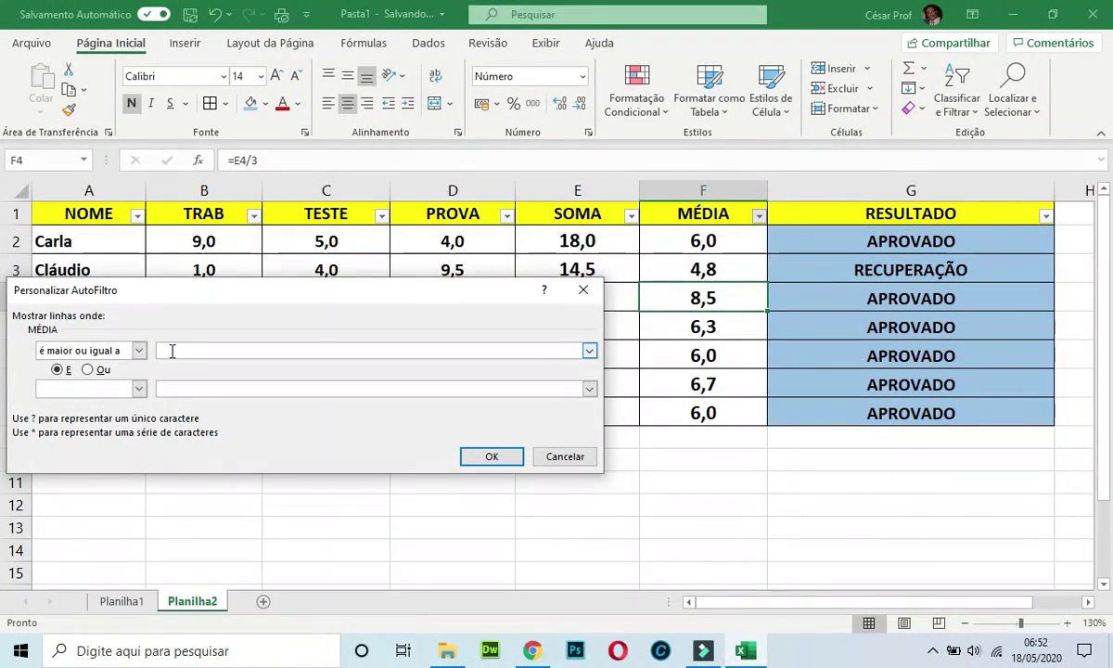
{"action": "type", "text": "7"}
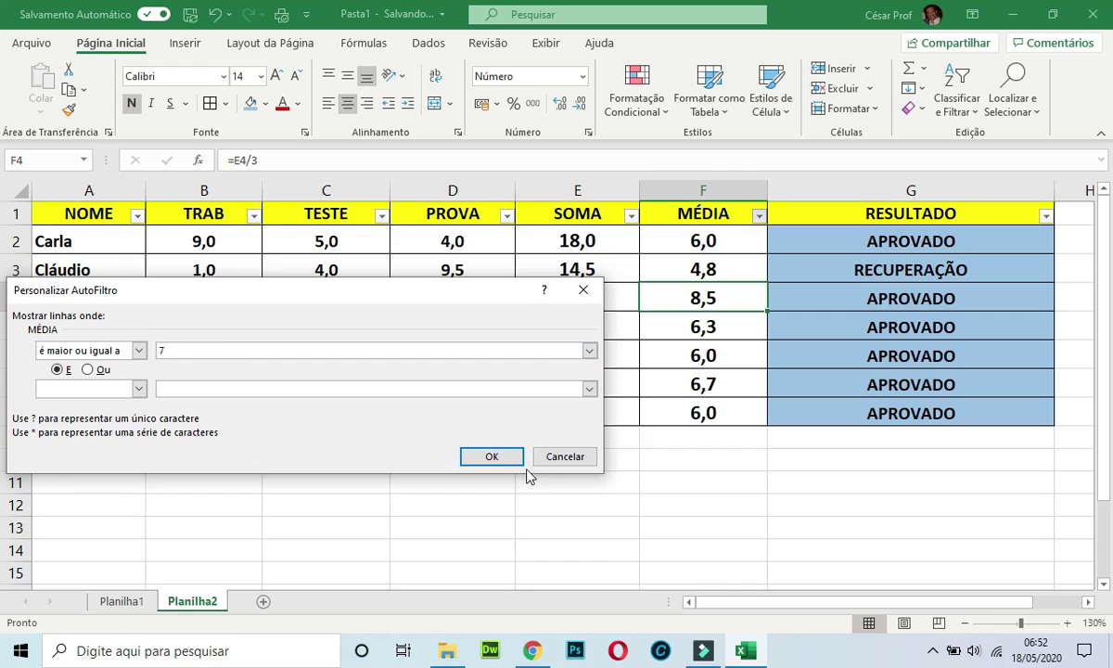
{"action": "left_click", "coordinate": [497, 457]}
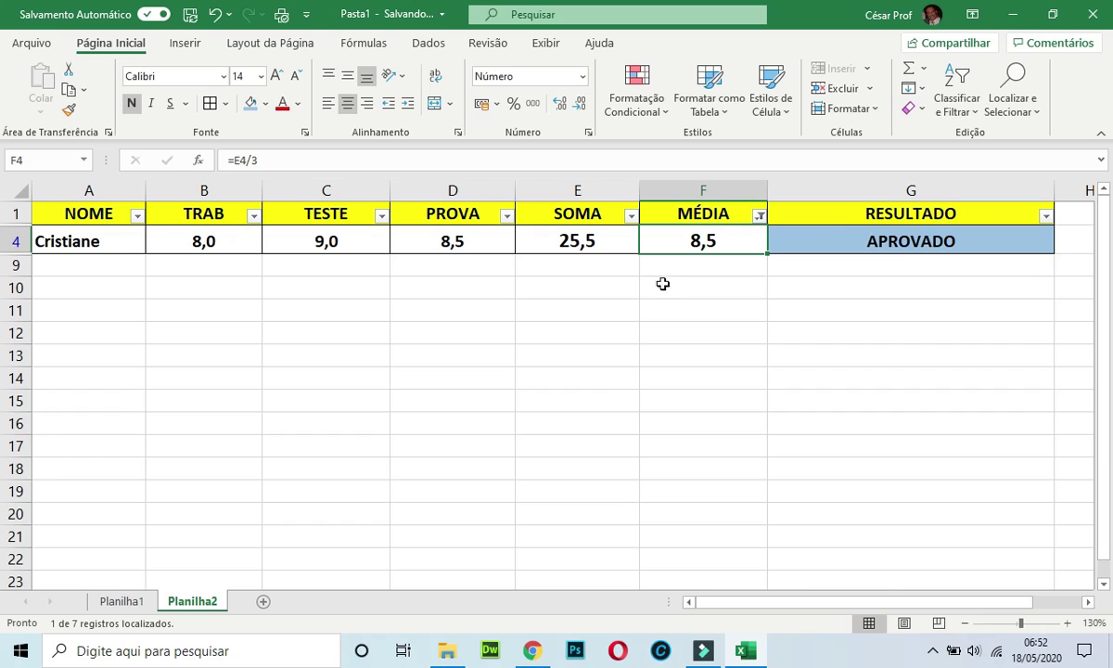
Select the RESULTADO cell G4 and open the Windows Lupa magnifier app.
{"action": "left_click", "coordinate": [832, 243]}
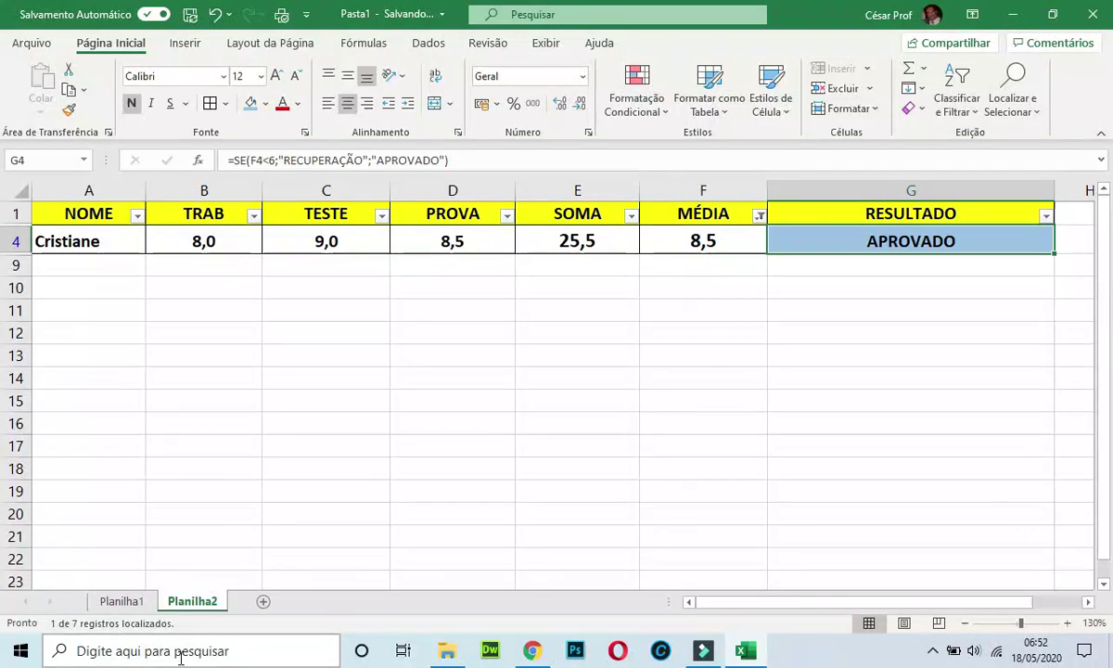
{"action": "left_click", "coordinate": [212, 651]}
{"action": "type", "text": "lUPA"}
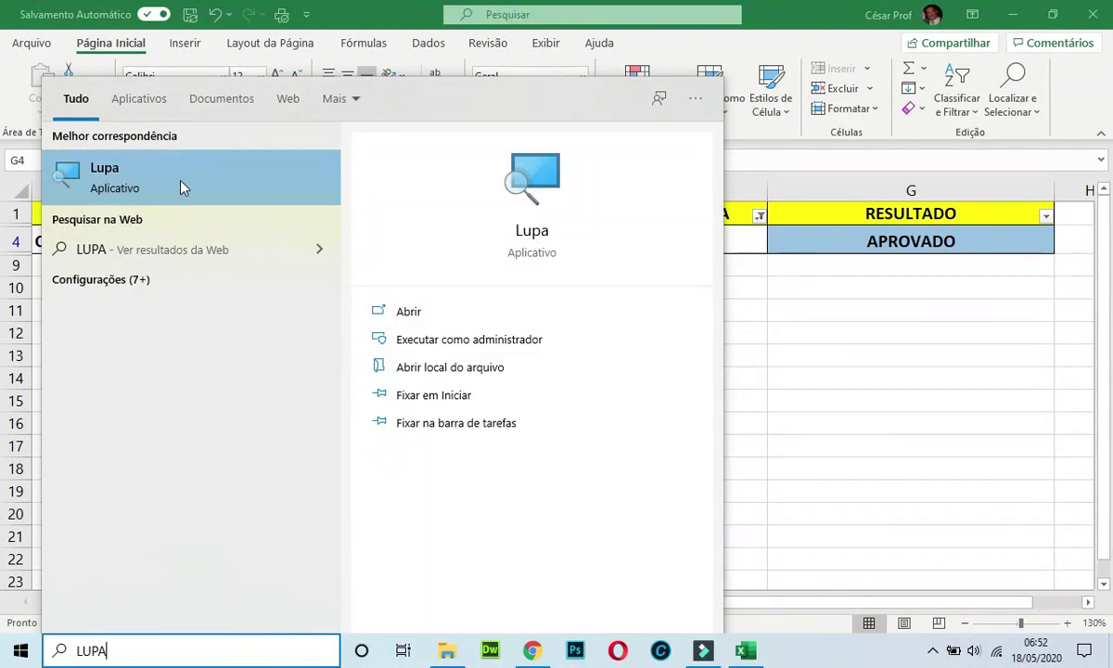
{"action": "left_click", "coordinate": [176, 181]}
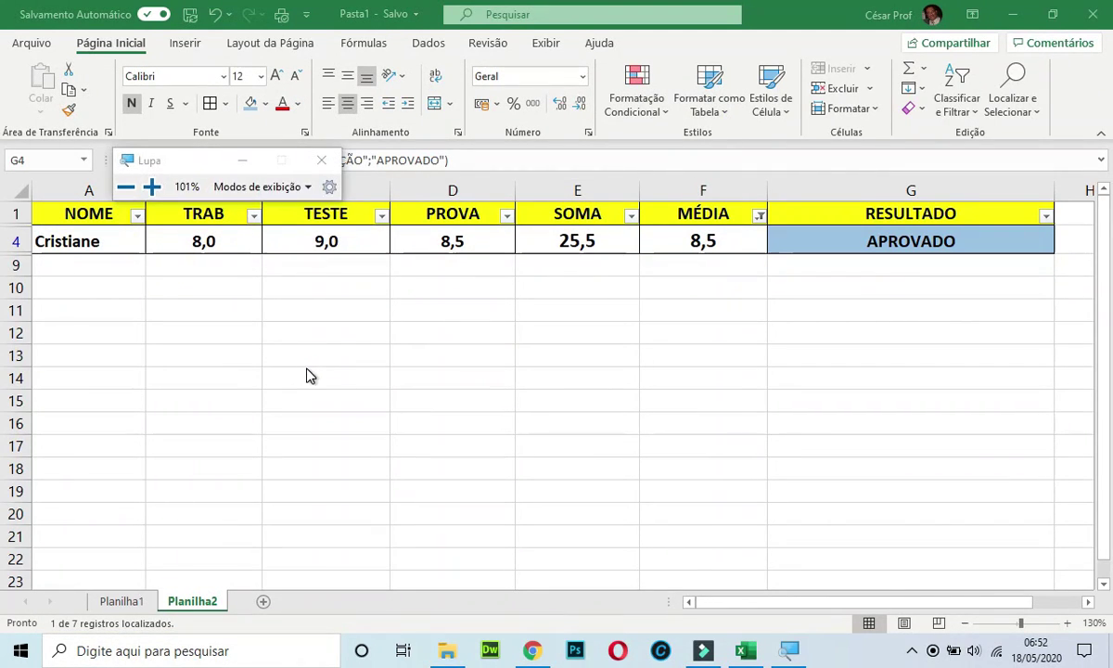
Magnify the screen to 200% to examine the SE formula of G4, then return to 100% and move the magnifier window aside.
{"action": "left_click_drag", "start_coordinate": [182, 168], "coordinate": [578, 413]}
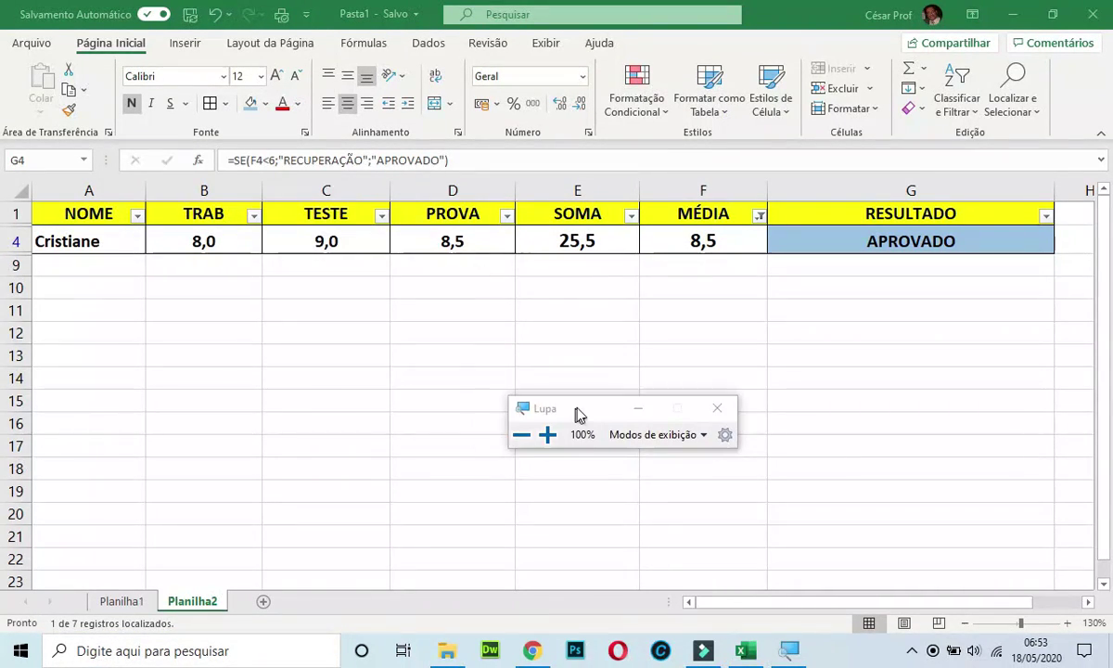
{"action": "left_click", "coordinate": [550, 434]}
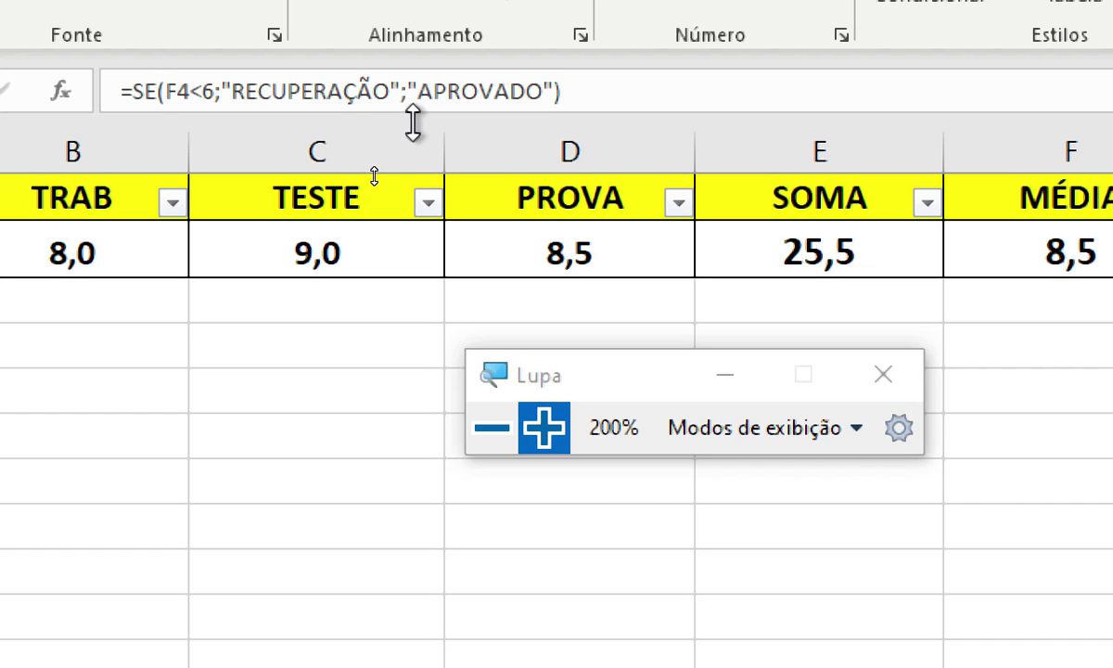
{"action": "left_click", "coordinate": [489, 430]}
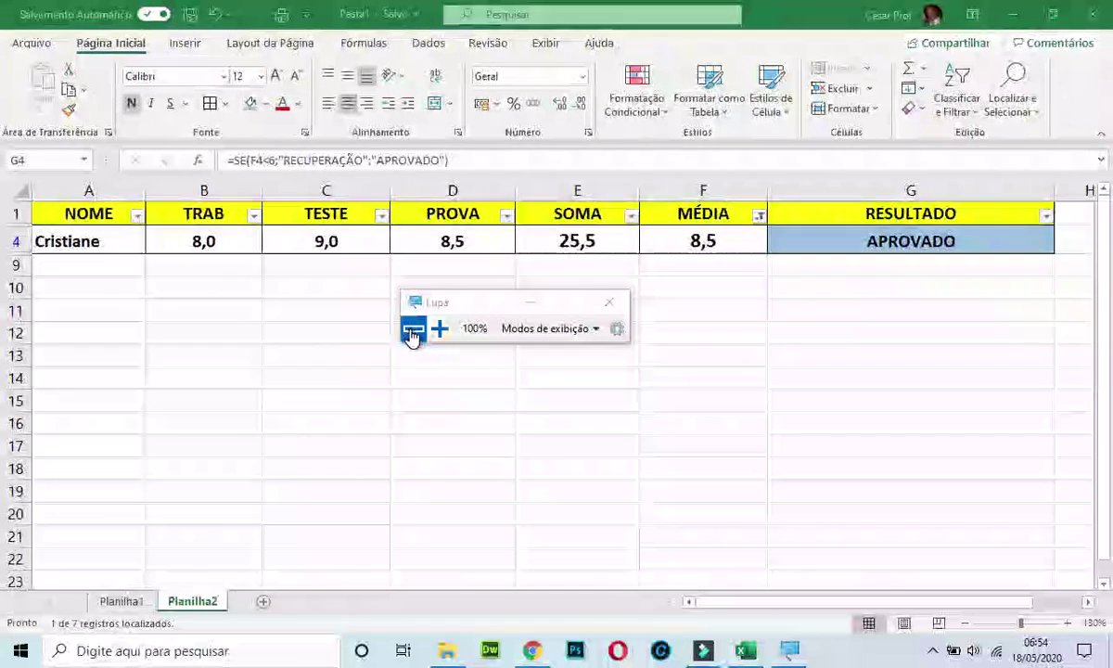
{"action": "left_click_drag", "start_coordinate": [506, 306], "coordinate": [919, 285]}
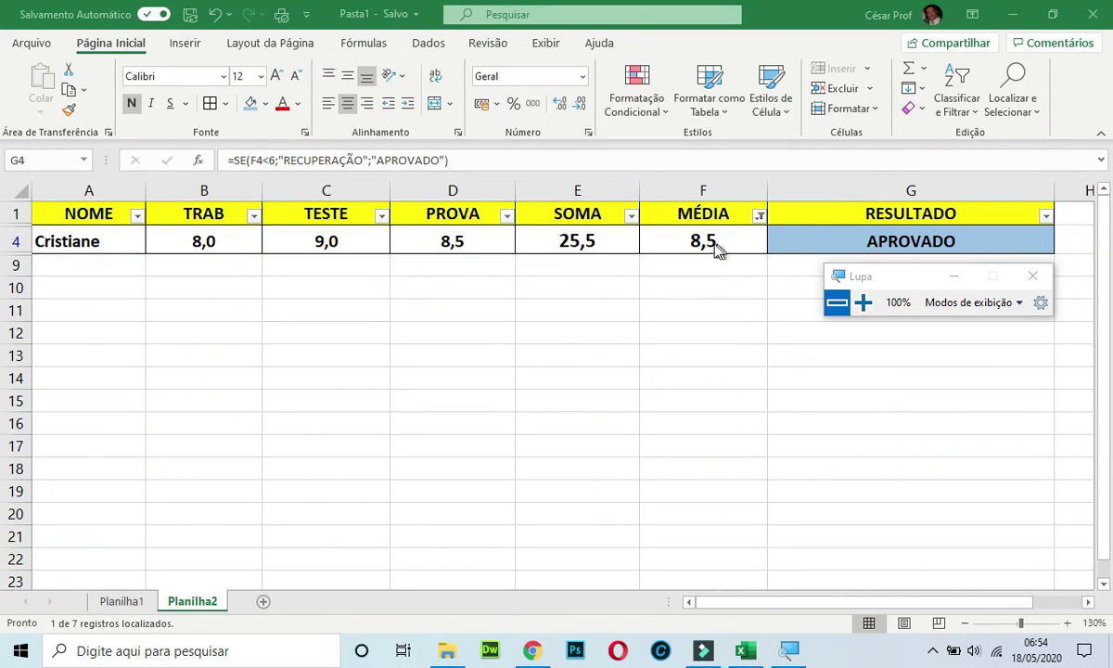
Clear the MÉDIA restriction by reselecting all its values, and move the Lupa window below the grade table.
{"action": "left_click", "coordinate": [759, 216]}
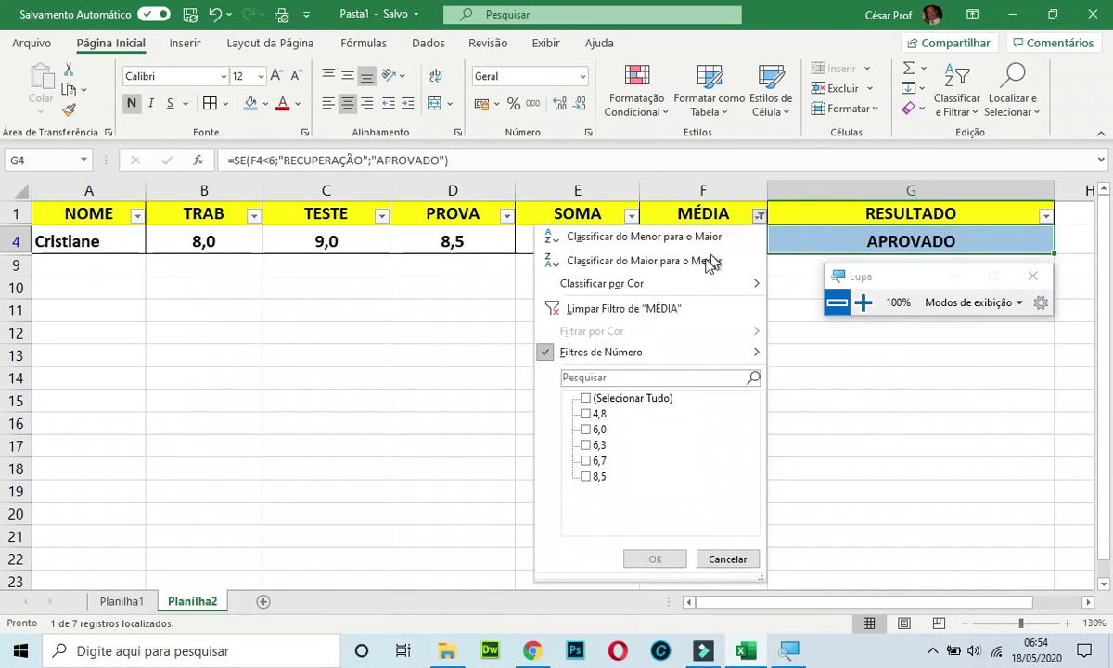
{"action": "left_click", "coordinate": [586, 398]}
{"action": "left_click", "coordinate": [655, 559]}
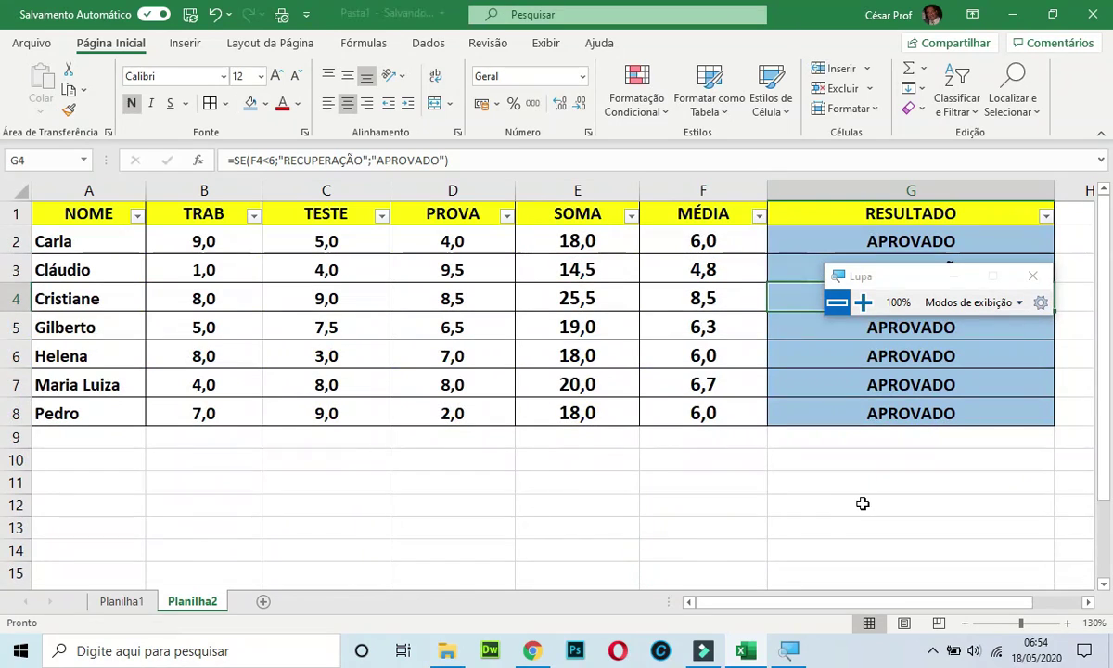
{"action": "left_click_drag", "start_coordinate": [907, 275], "coordinate": [897, 451]}
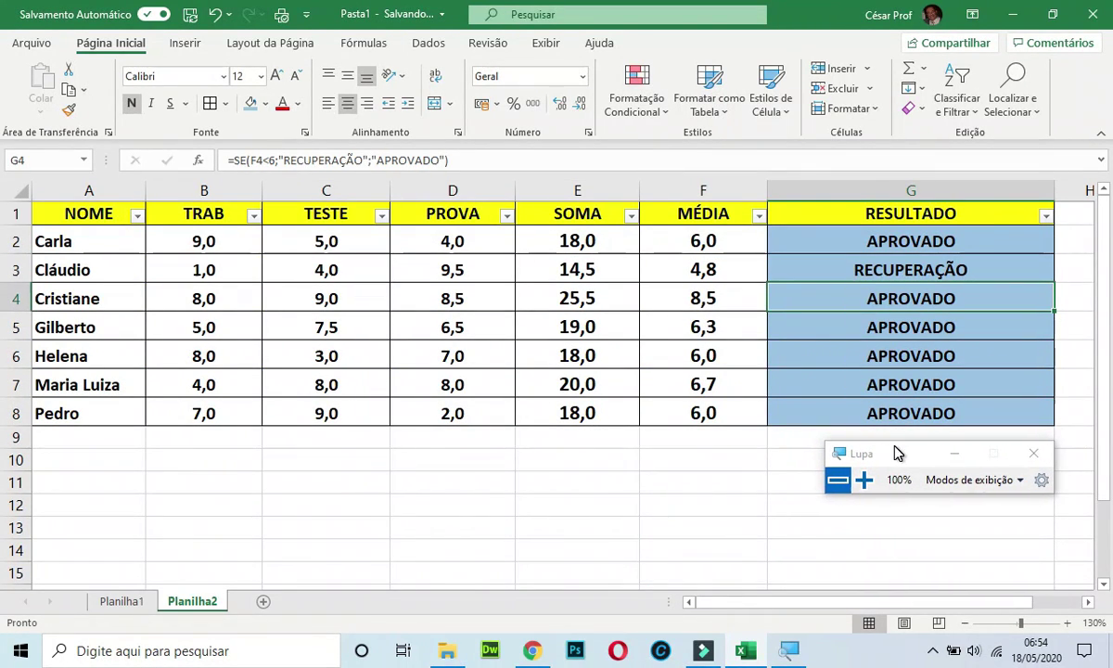